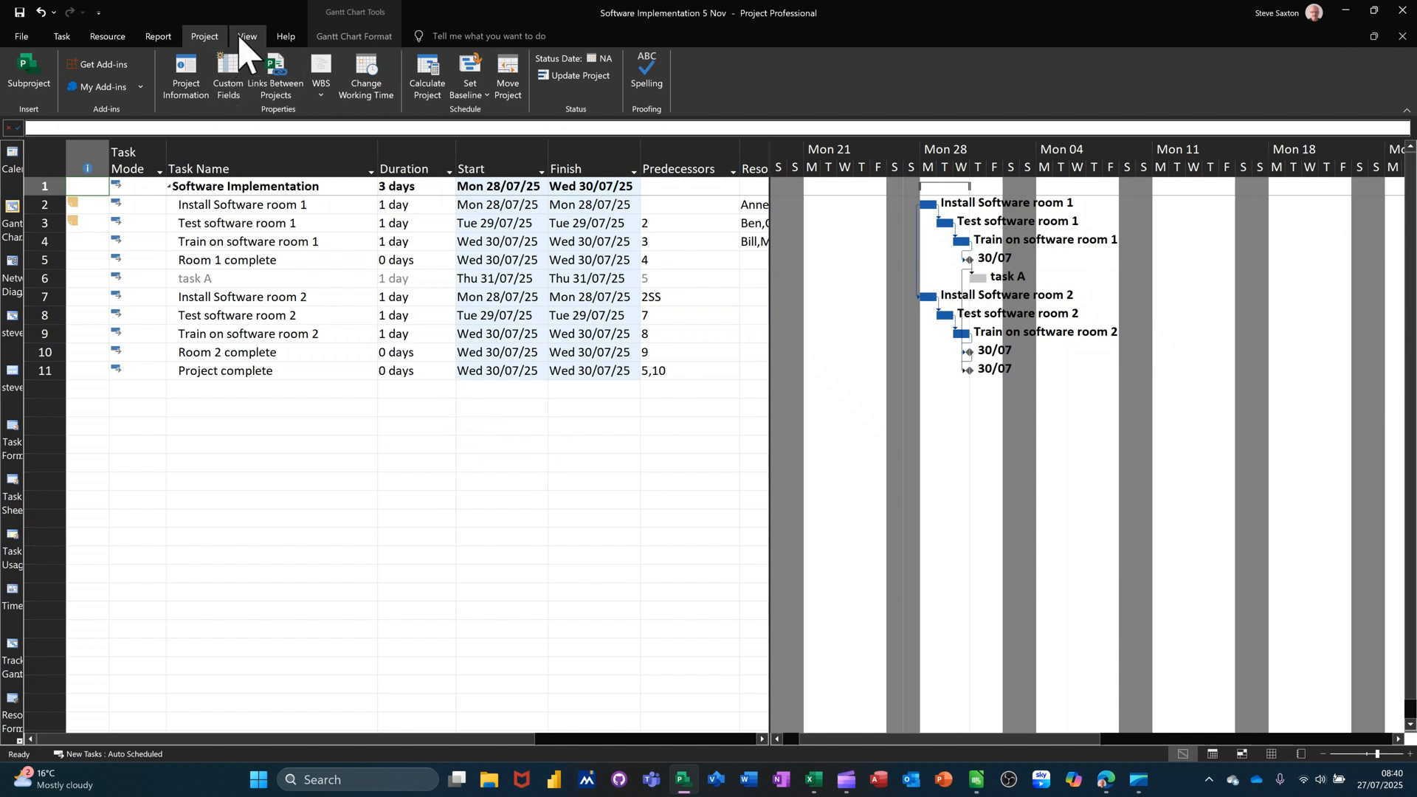
Save the current Gantt Chart table fields as a new table named Saxo
click(246, 38)
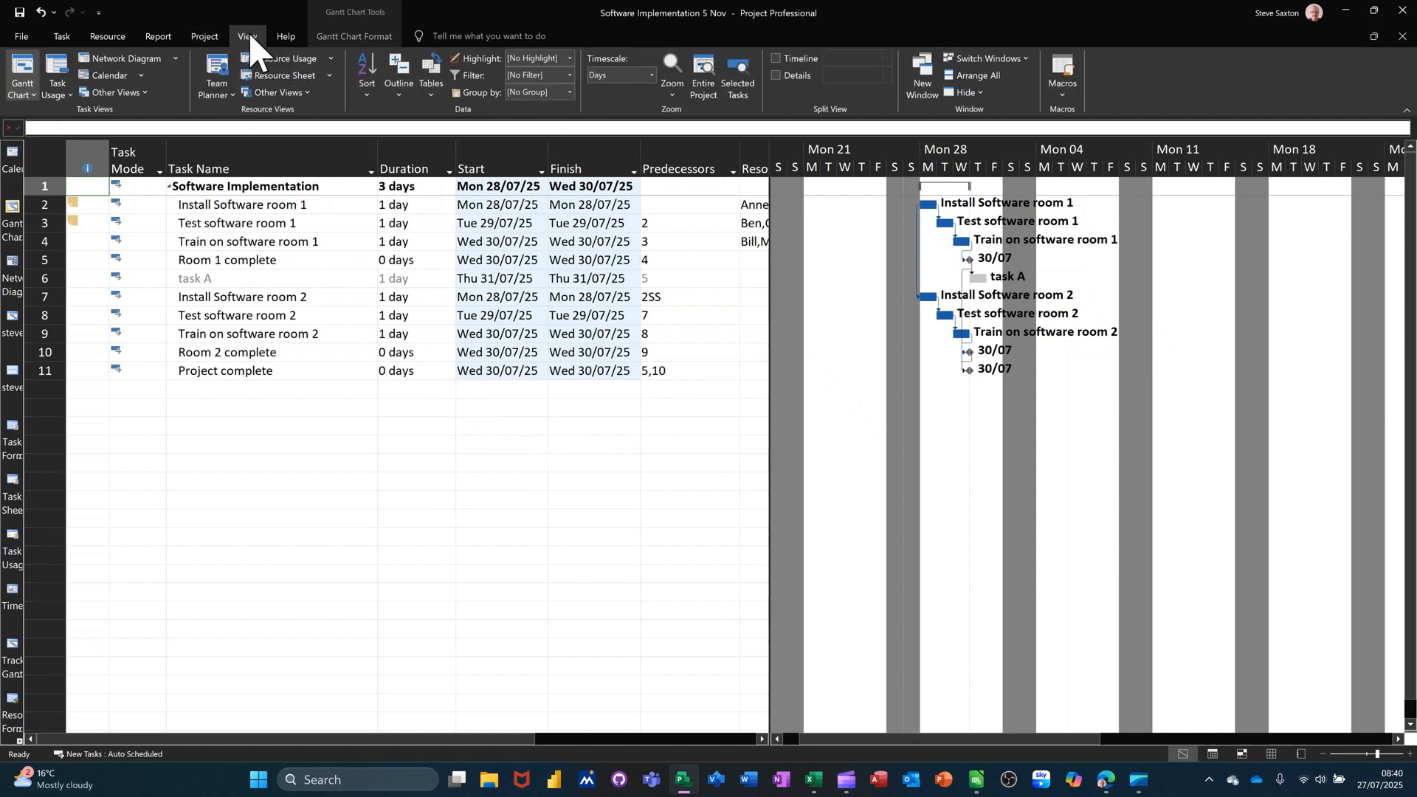
click(431, 83)
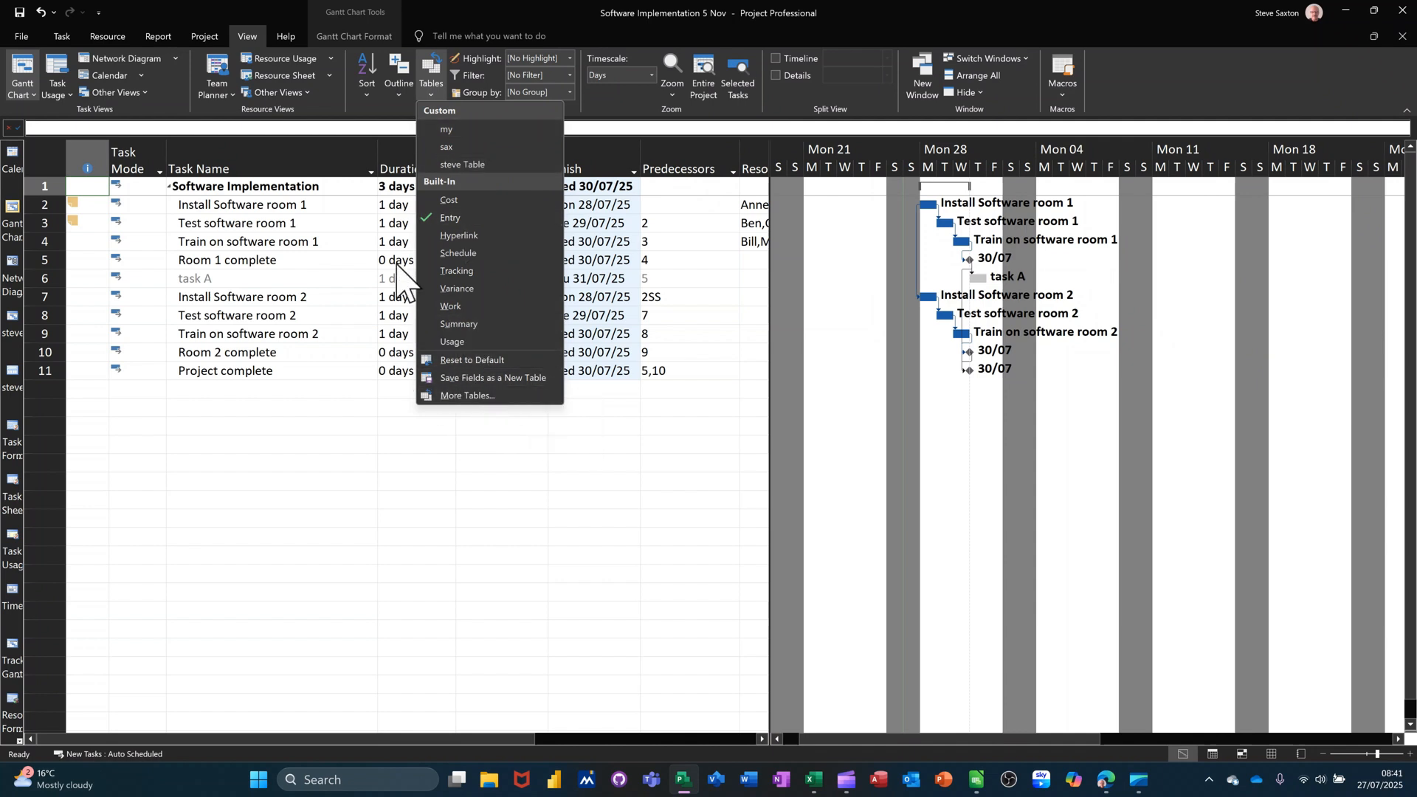
click(290, 261)
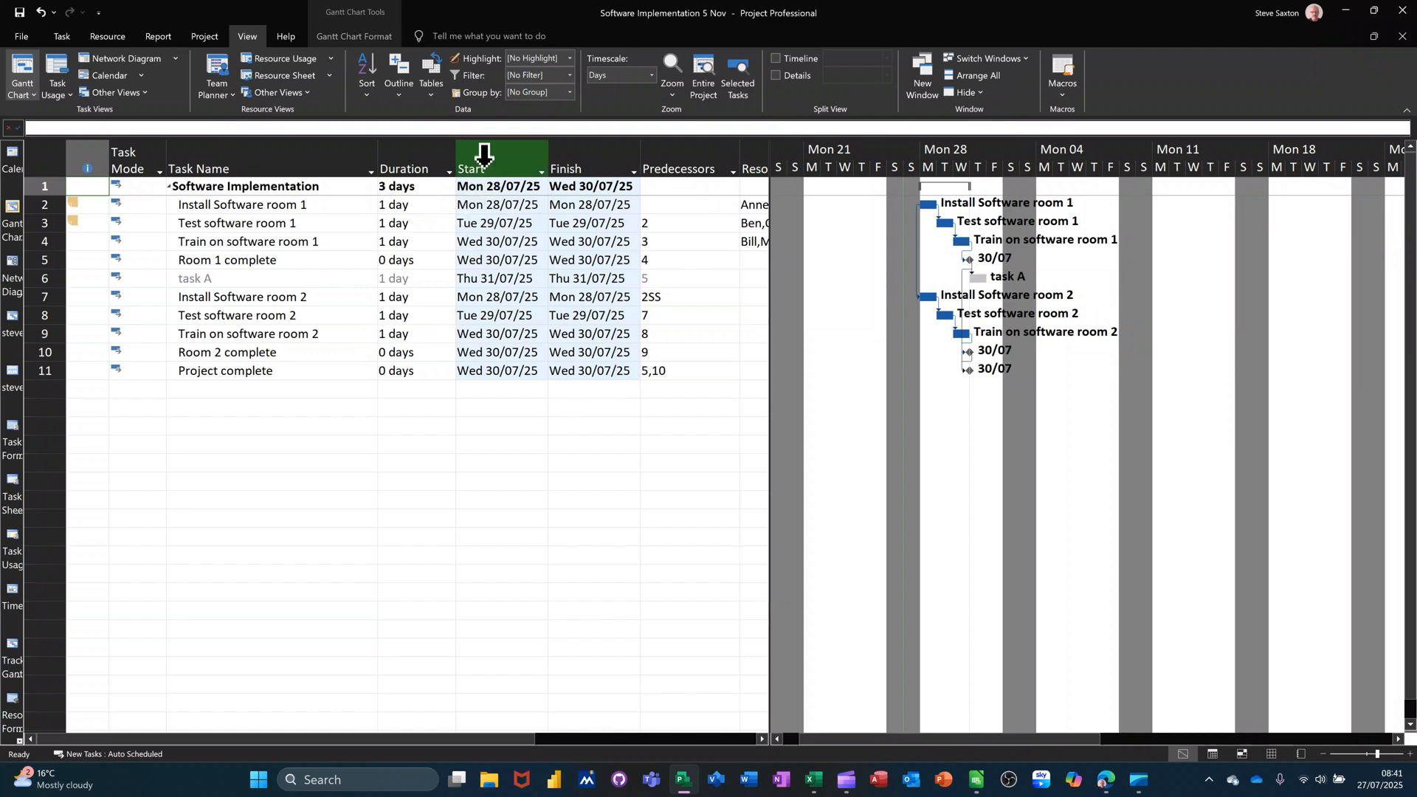
click(433, 87)
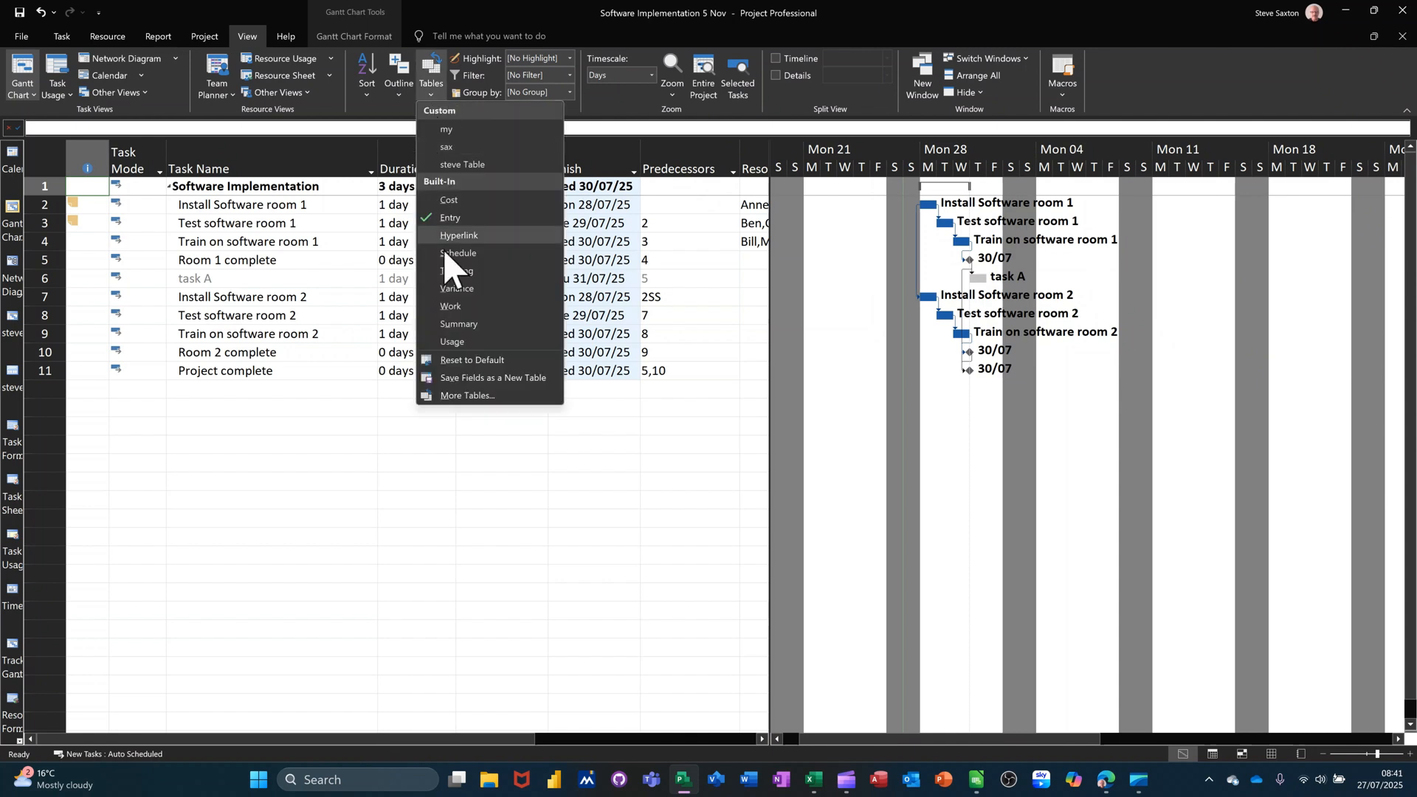
click(489, 378)
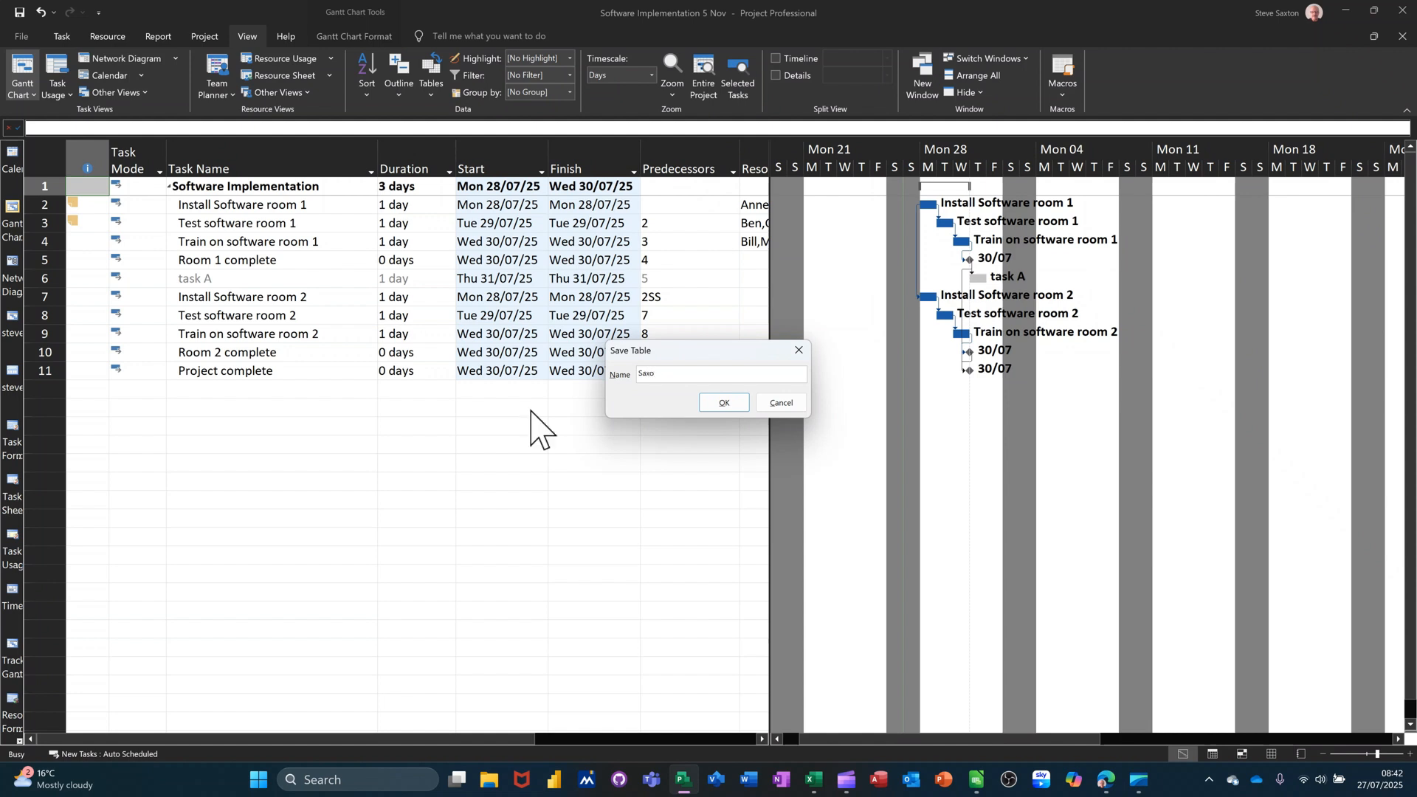
click(723, 403)
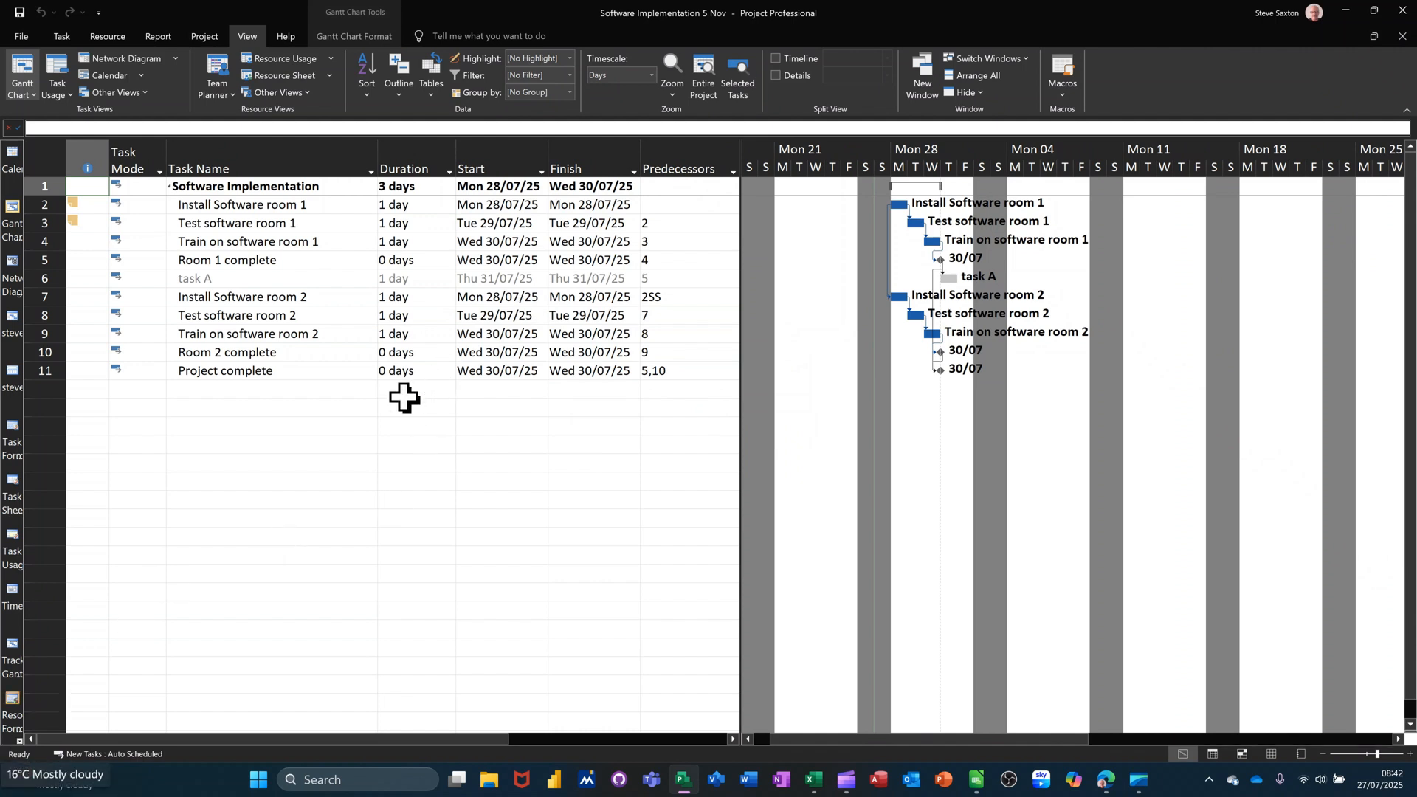
Widen the Saxo table's visible area beside the Gantt chart and add a % Complete column after Resource Names
click(432, 95)
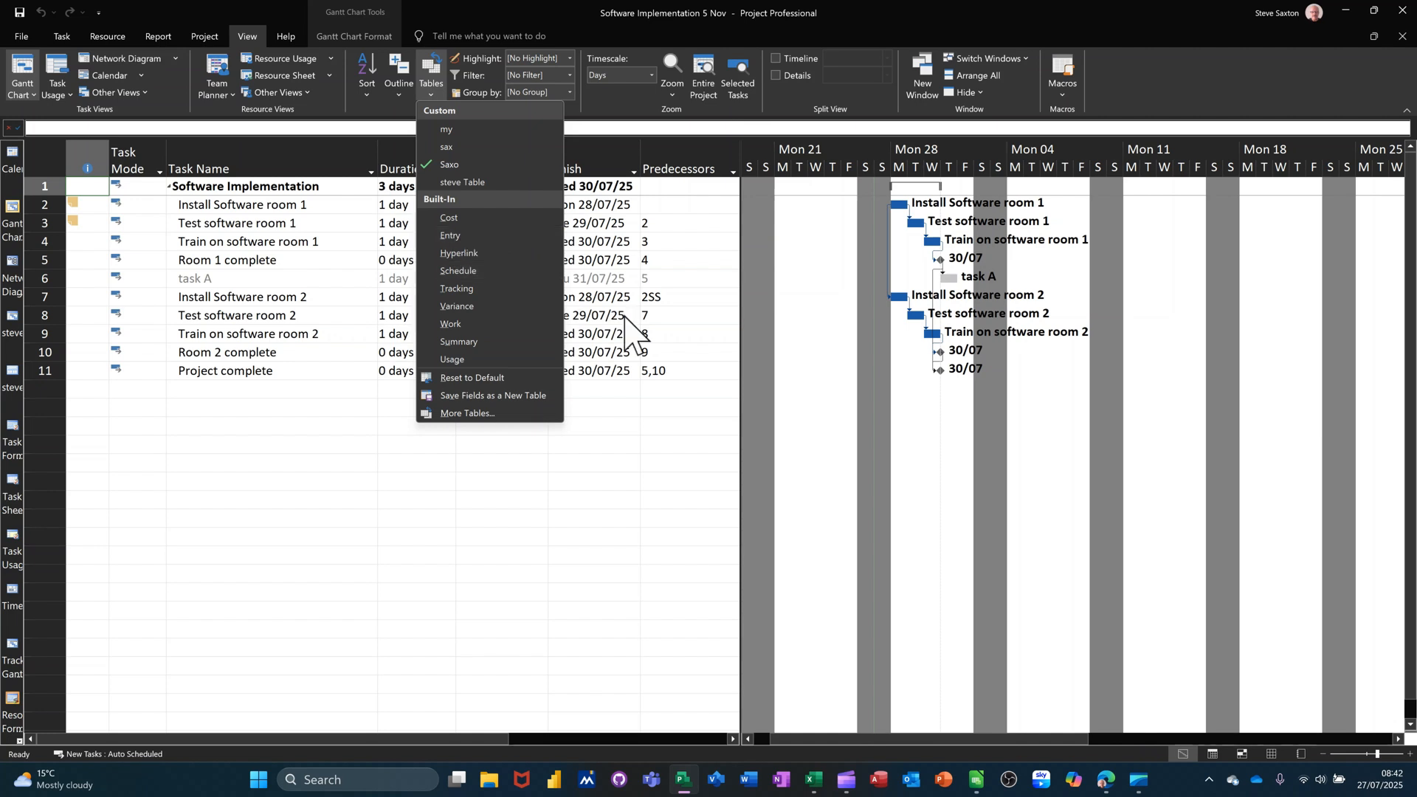
click(667, 398)
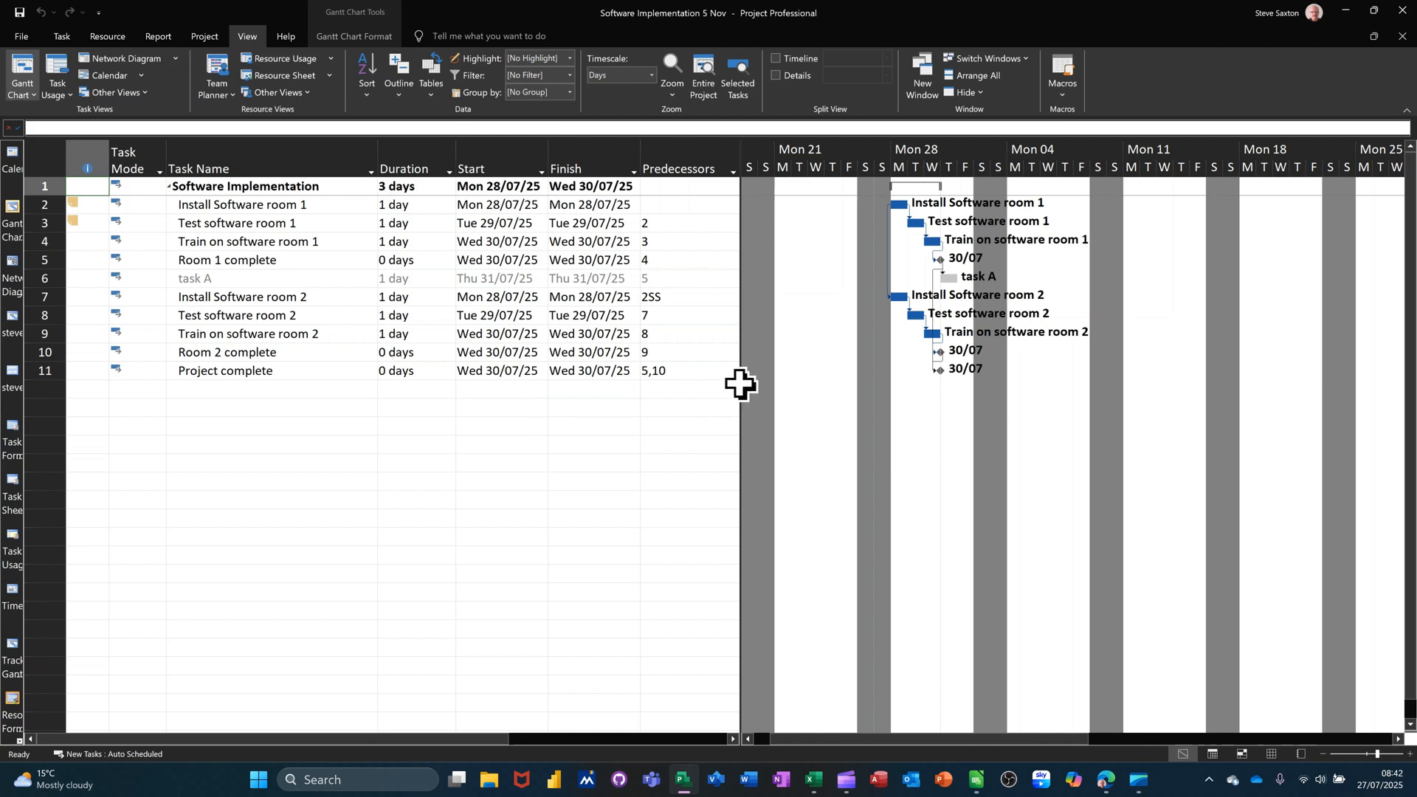
drag(742, 375, 1011, 352)
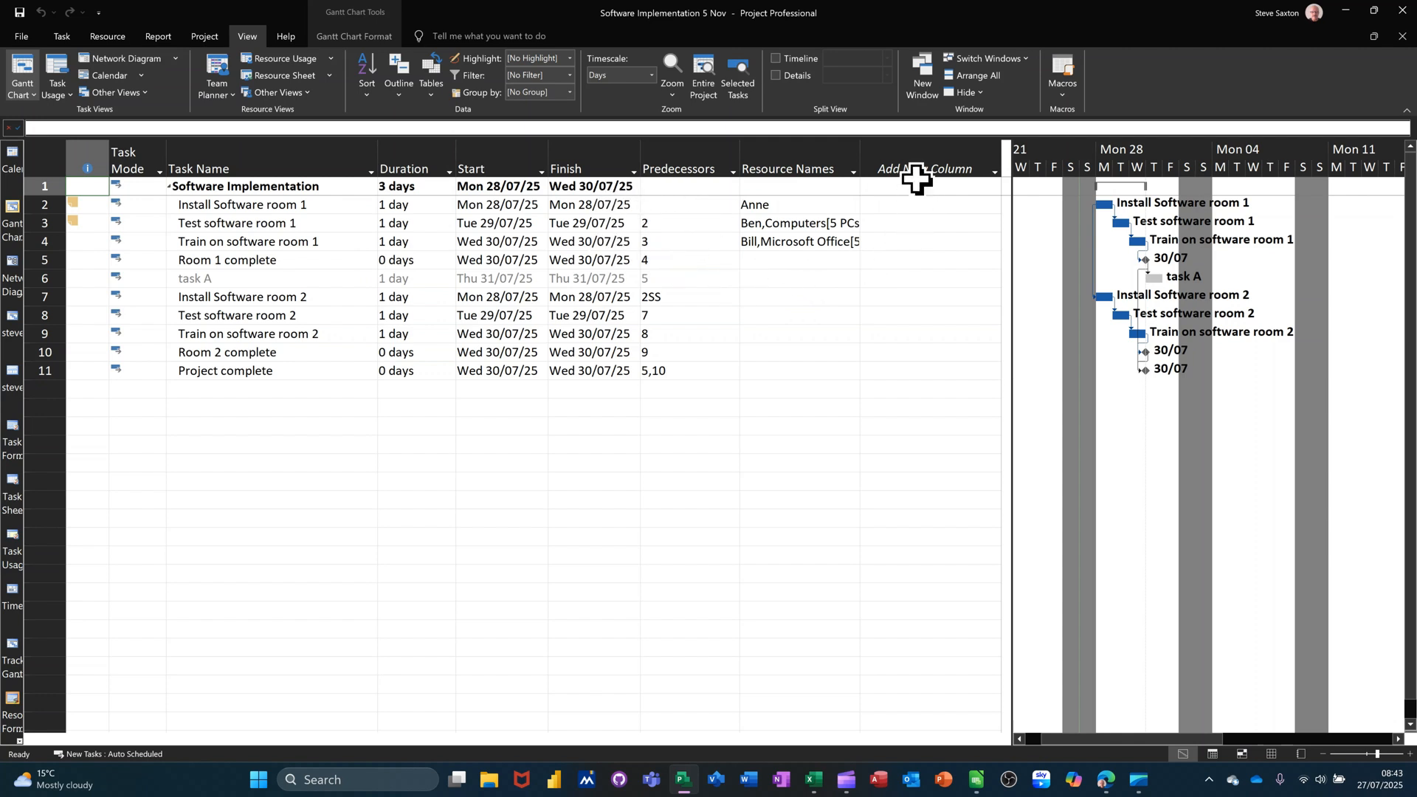
click(910, 153)
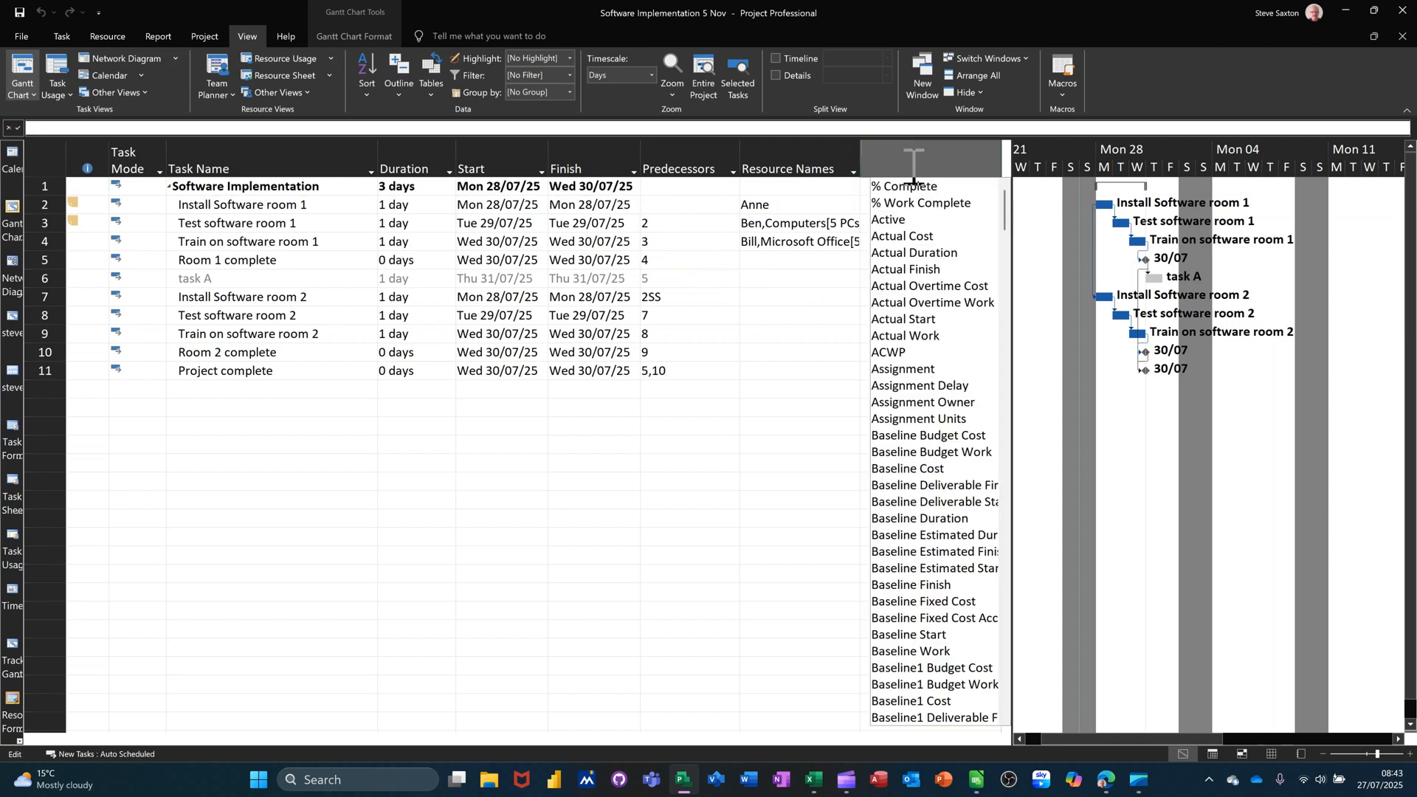
click(908, 187)
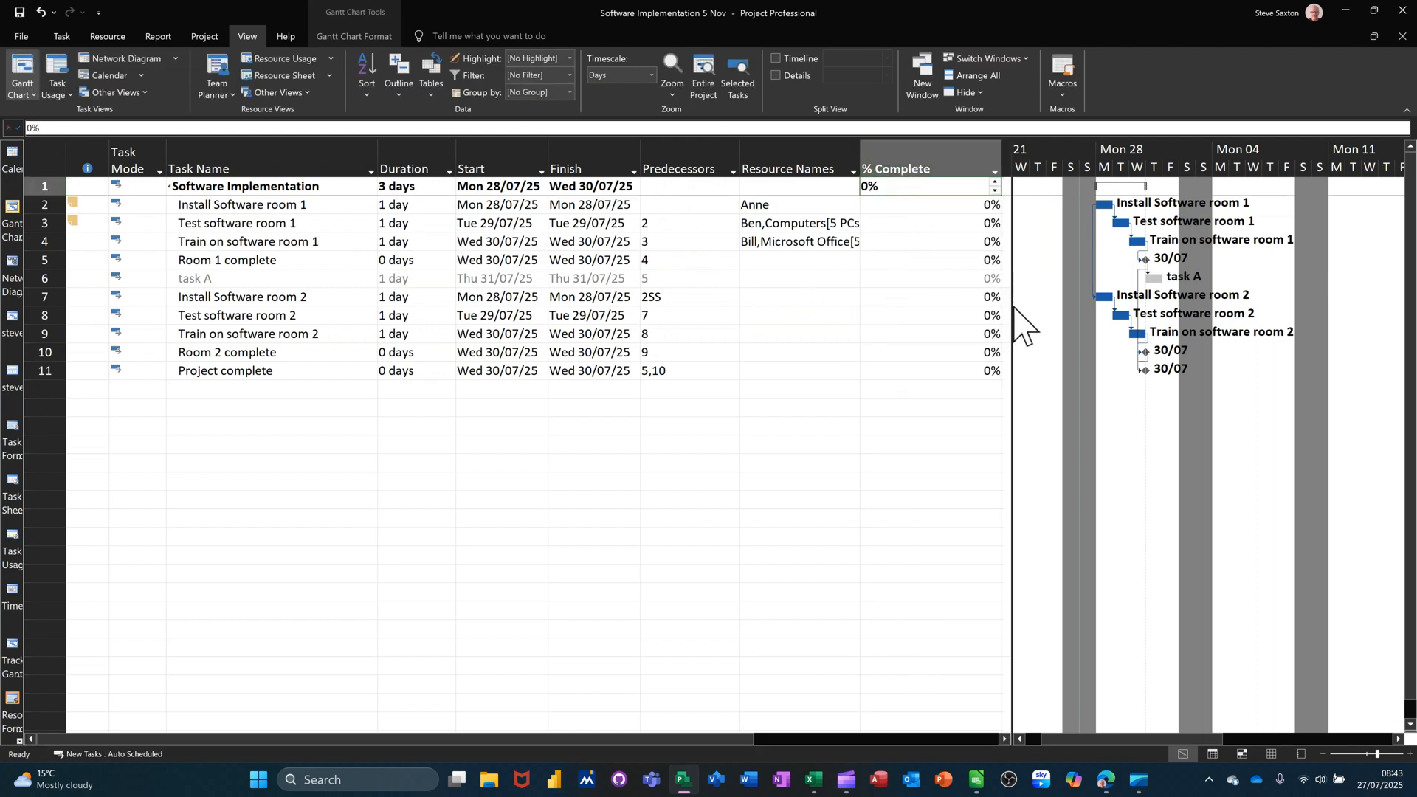
Add an Actual Cost column after % Complete, with more room for the table, and narrow the % Complete column
drag(1012, 305, 1126, 295)
click(1031, 145)
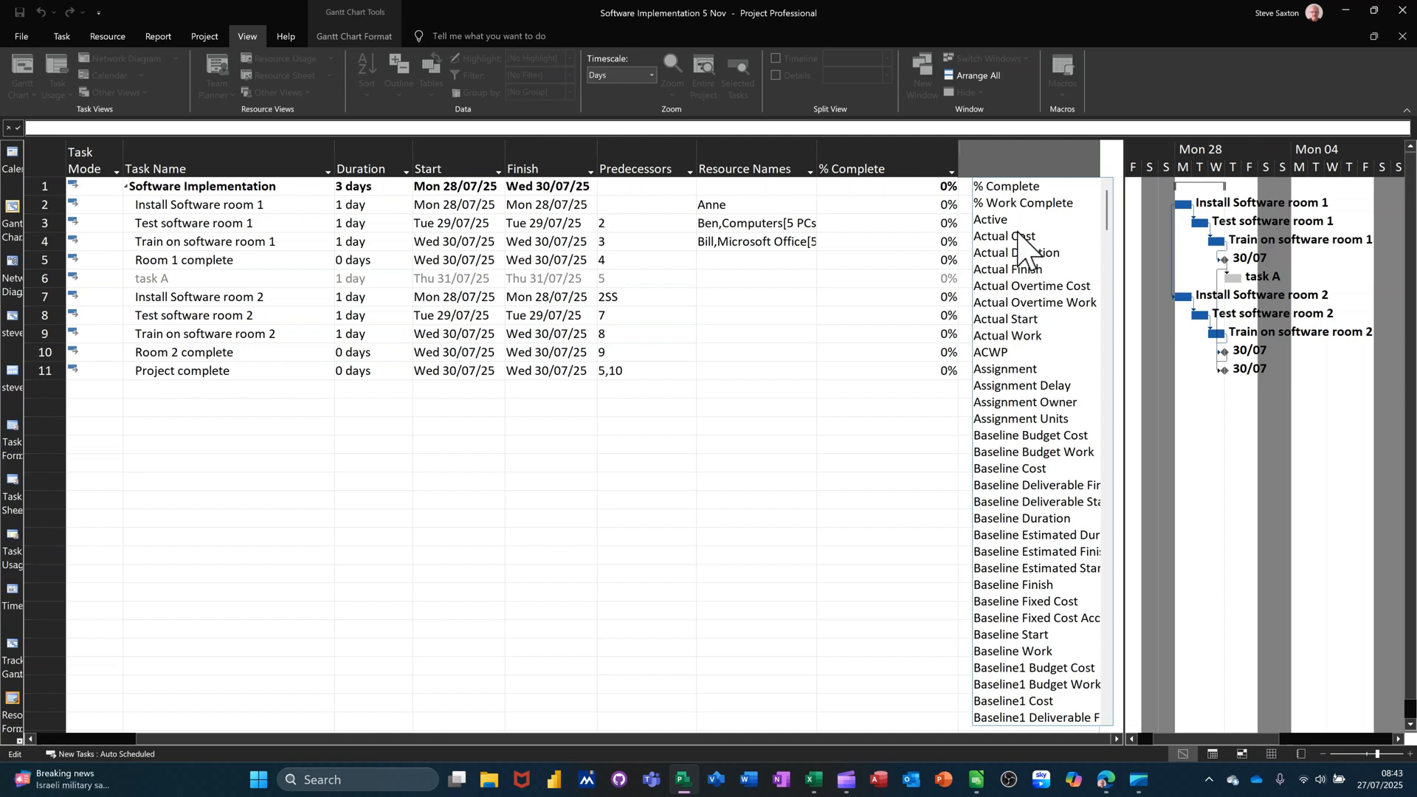
click(994, 237)
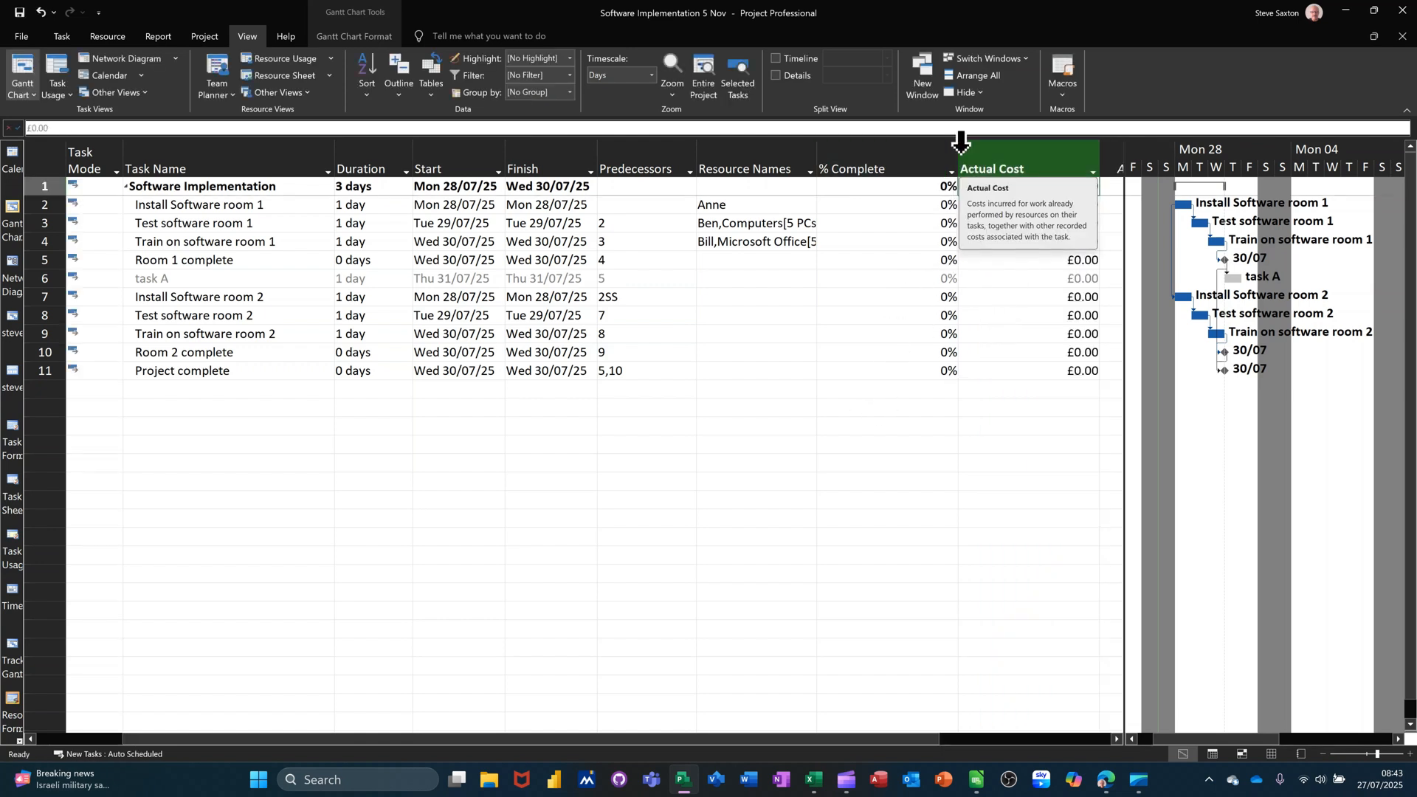
drag(959, 156, 882, 158)
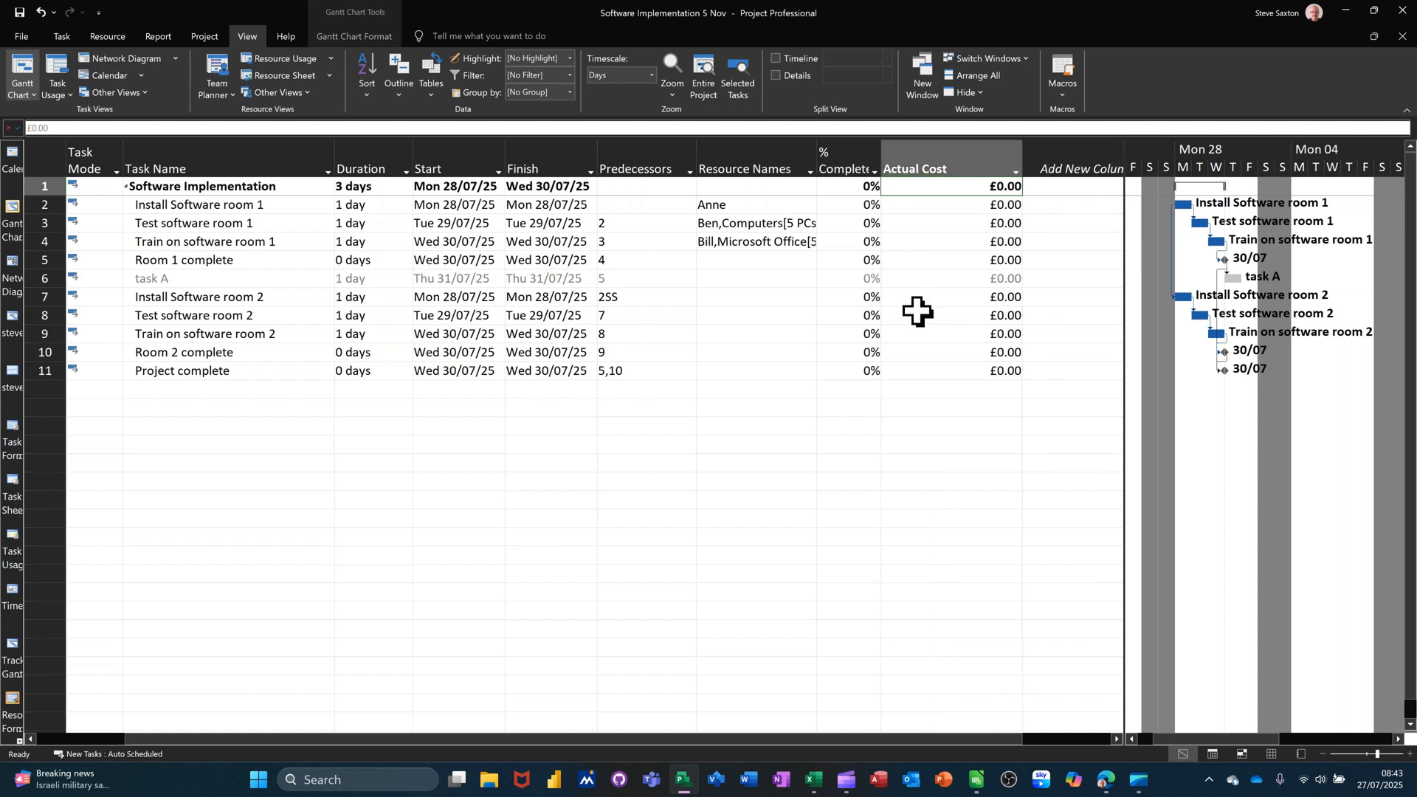
Remove the Resource Names and Predecessors columns from the table and narrow the Actual Cost column
click(729, 157)
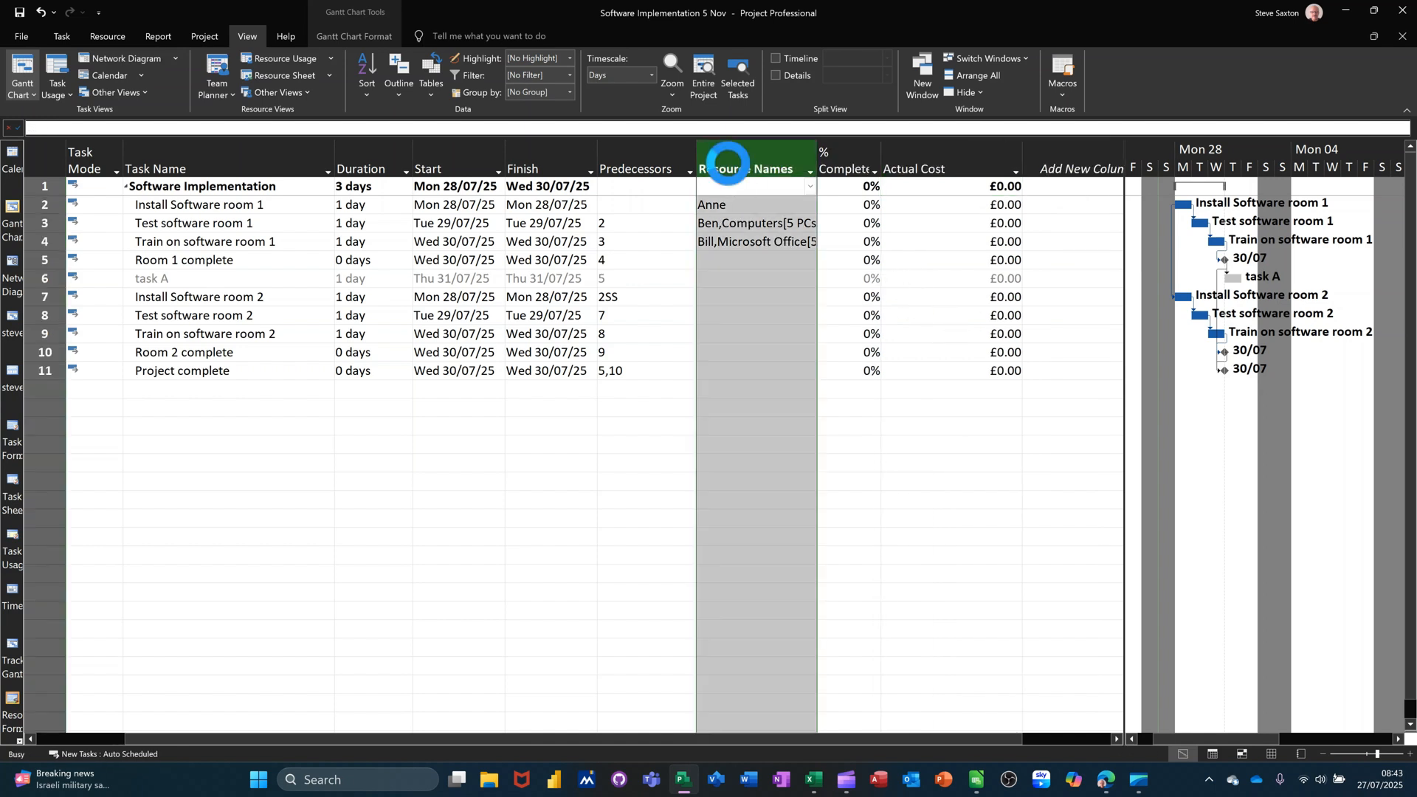
key(Delete)
drag(946, 169, 871, 183)
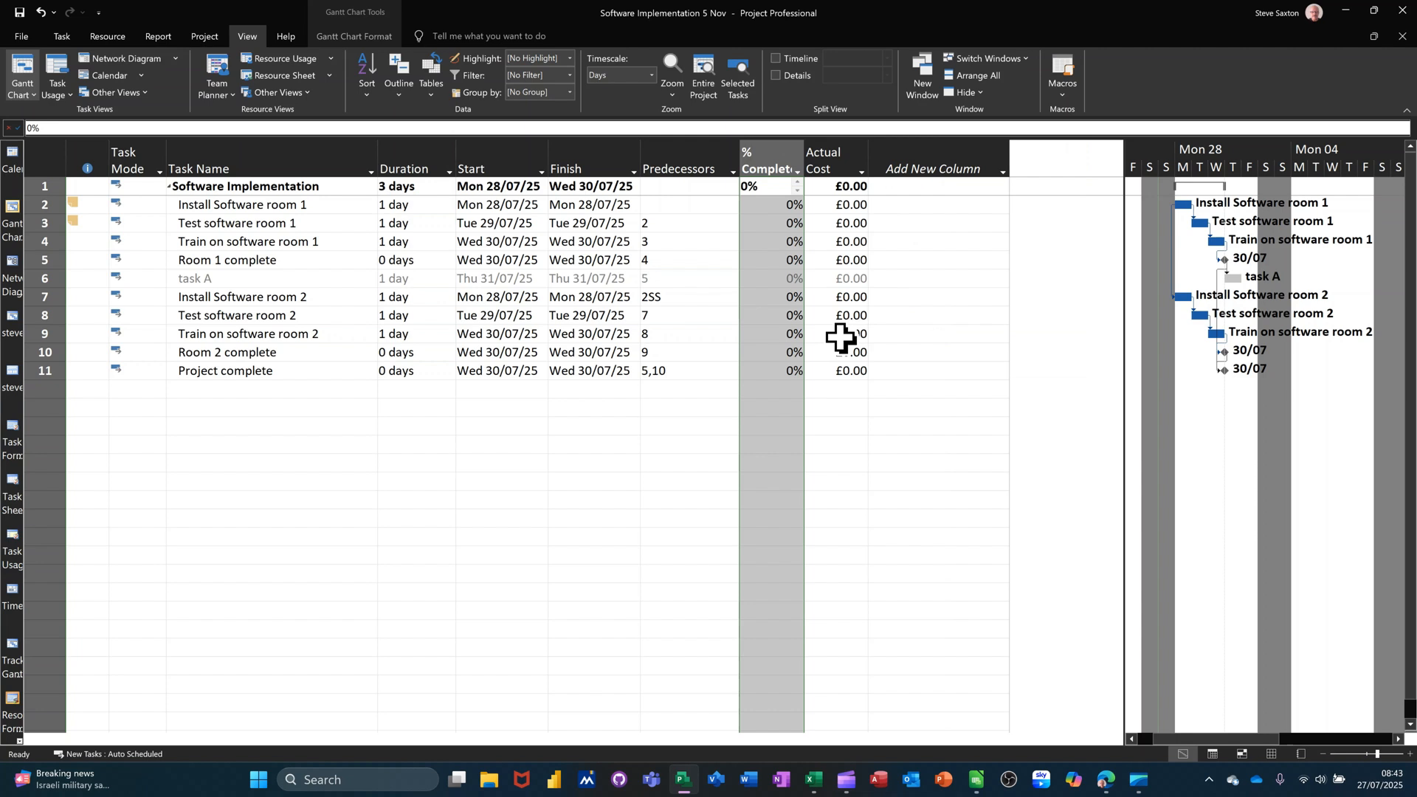
click(676, 167)
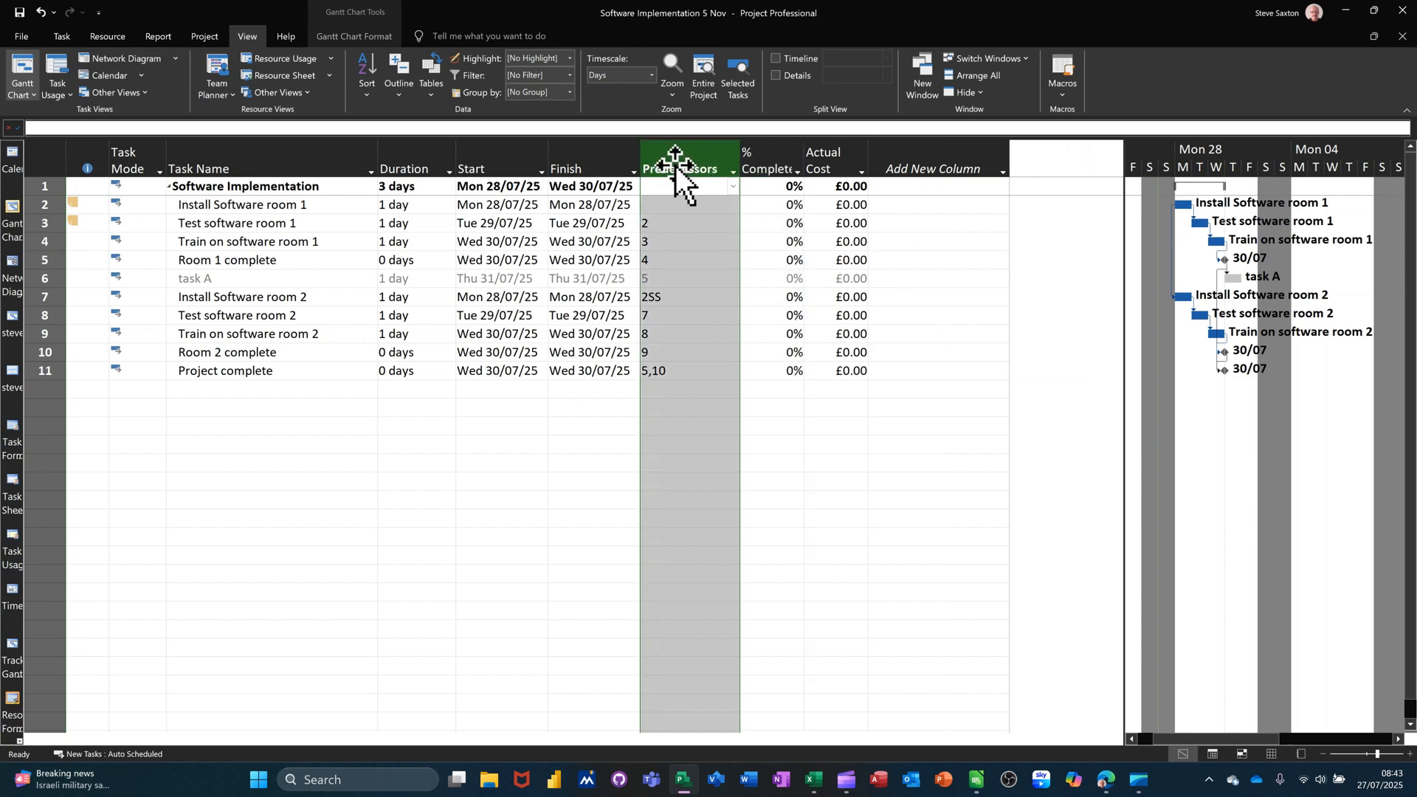
key(Delete)
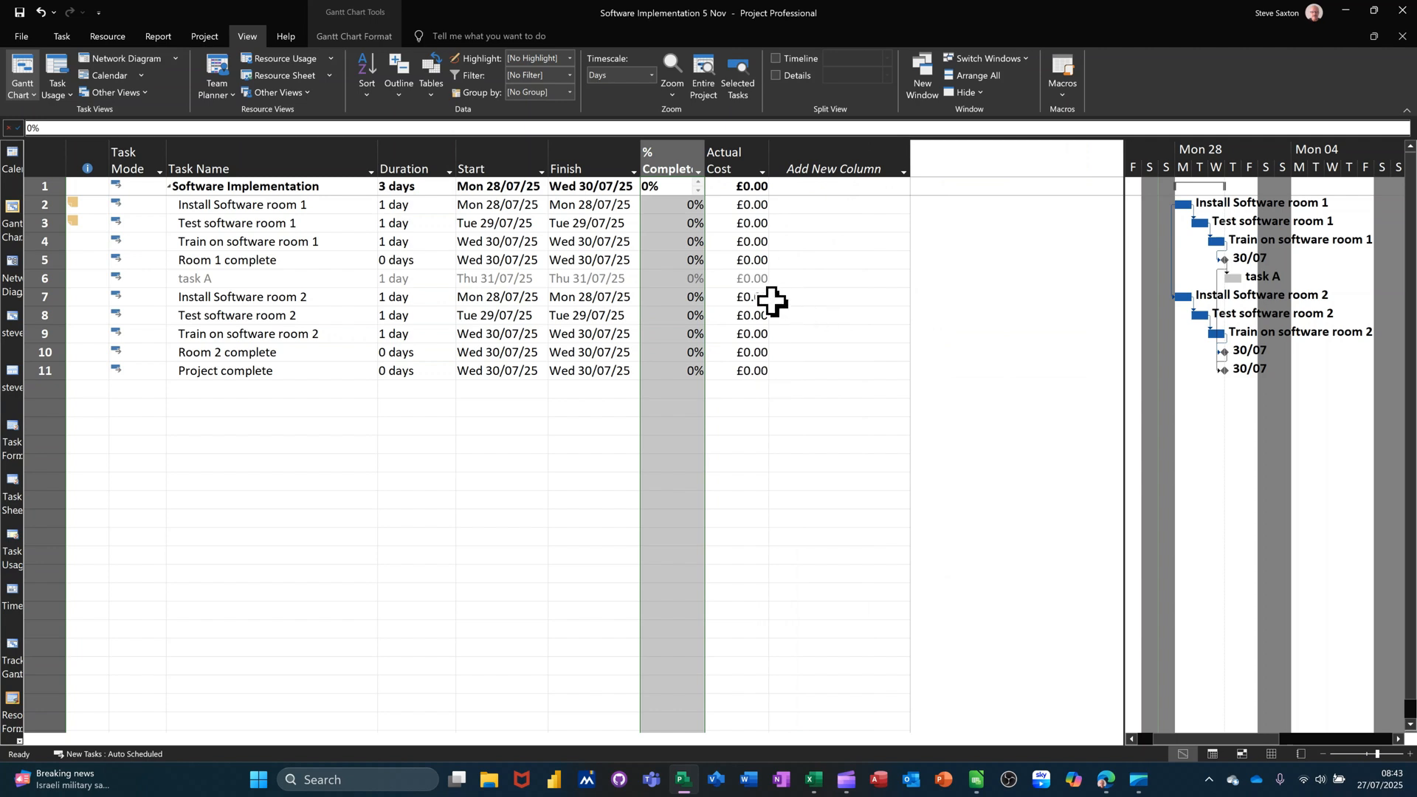
Add a VAC column after Actual Cost and fit its width to the contents
click(834, 161)
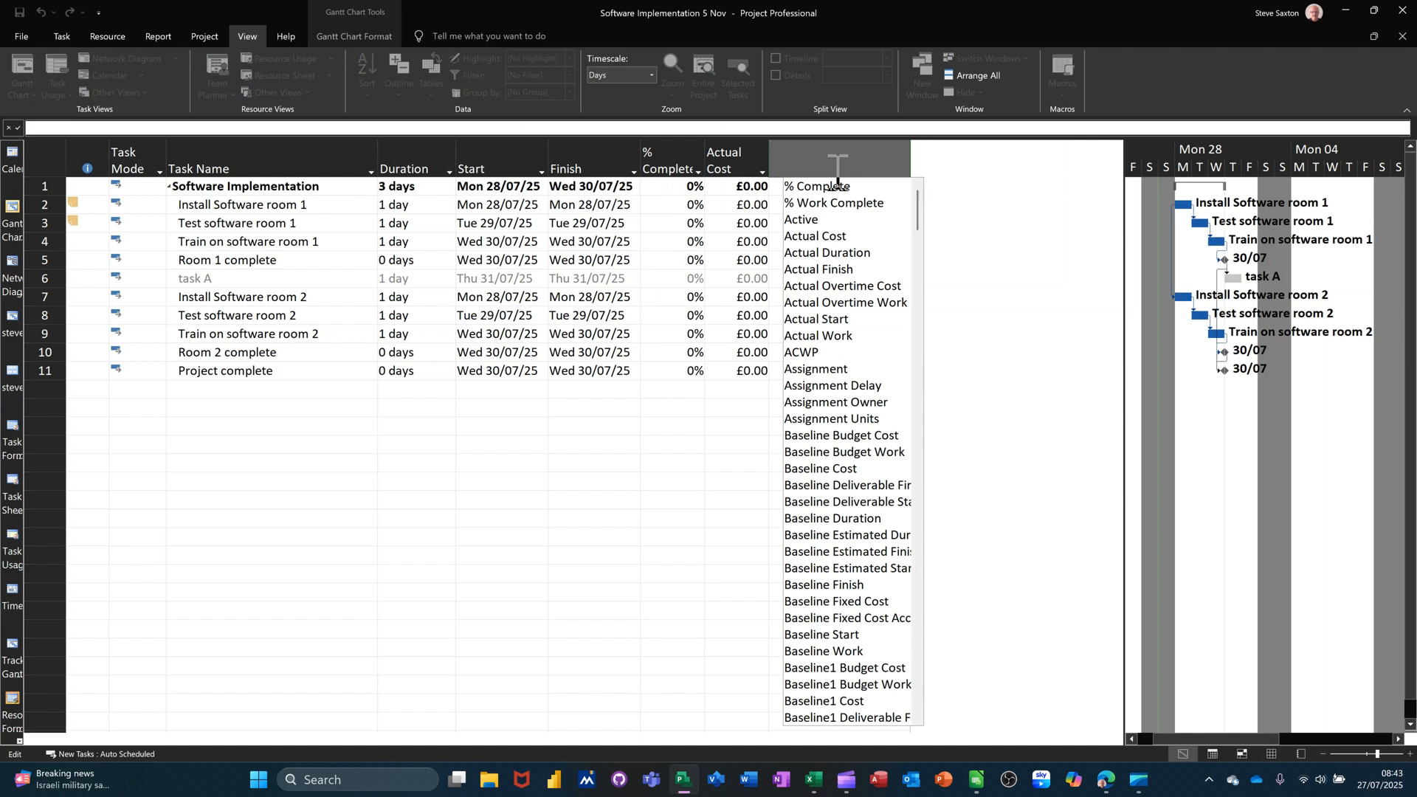
text(vac)
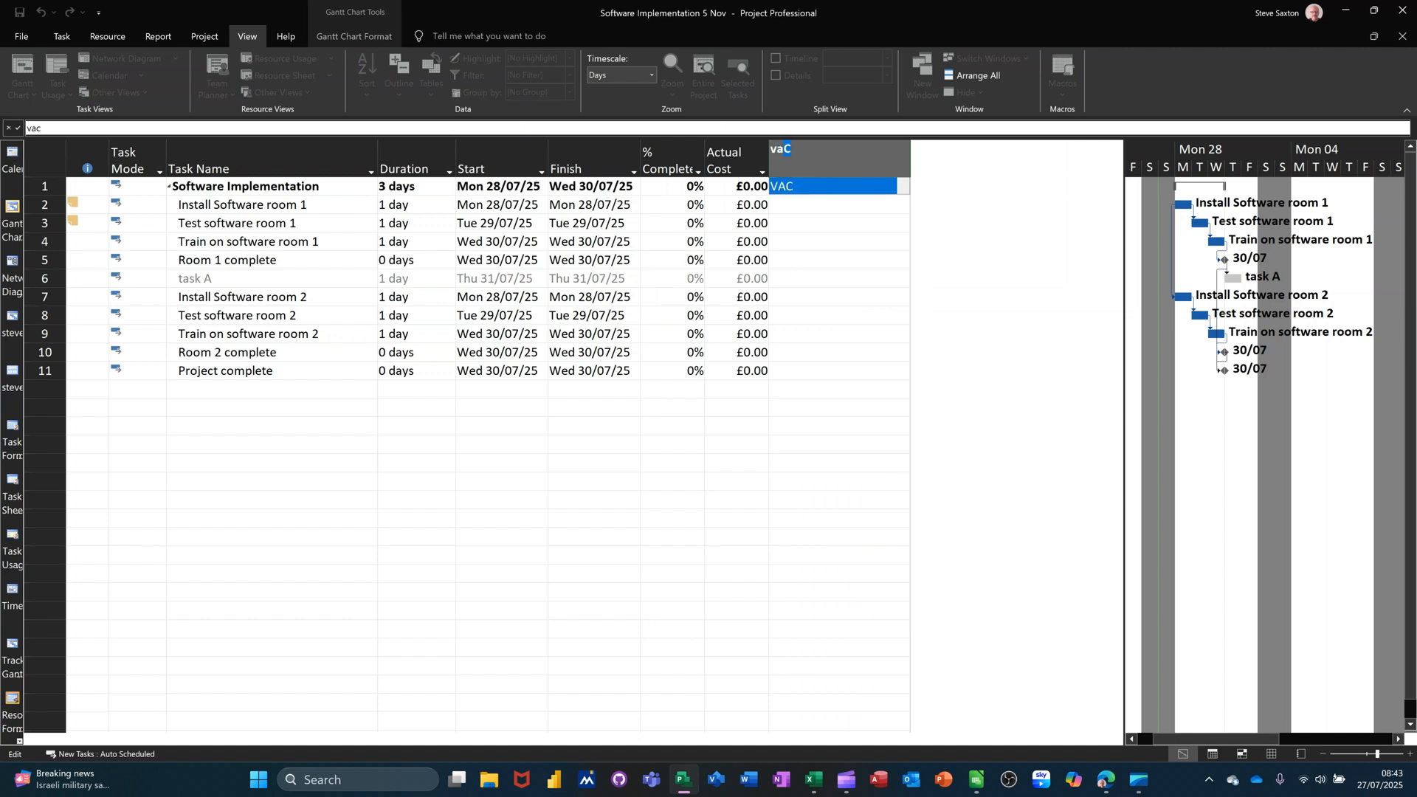
click(793, 186)
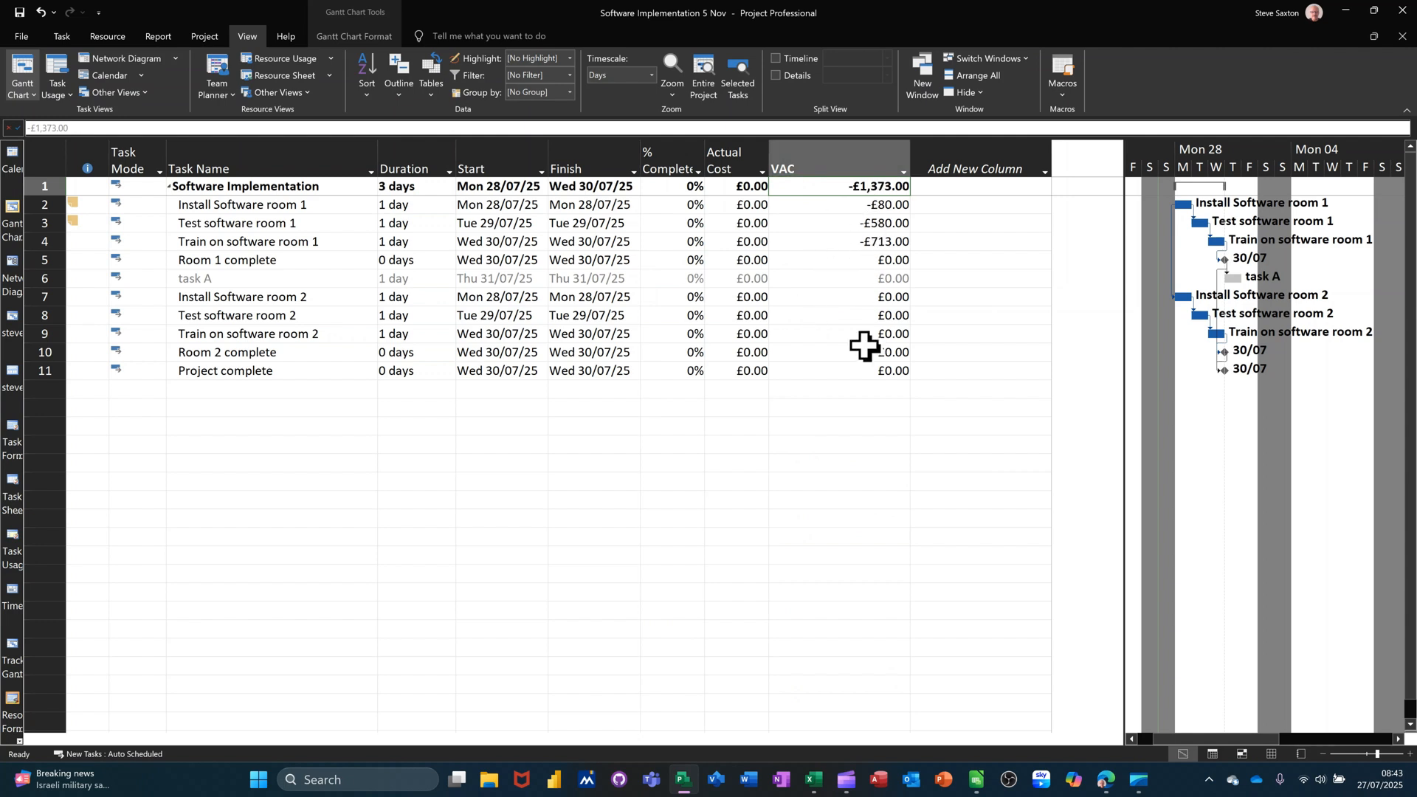
double_click(913, 170)
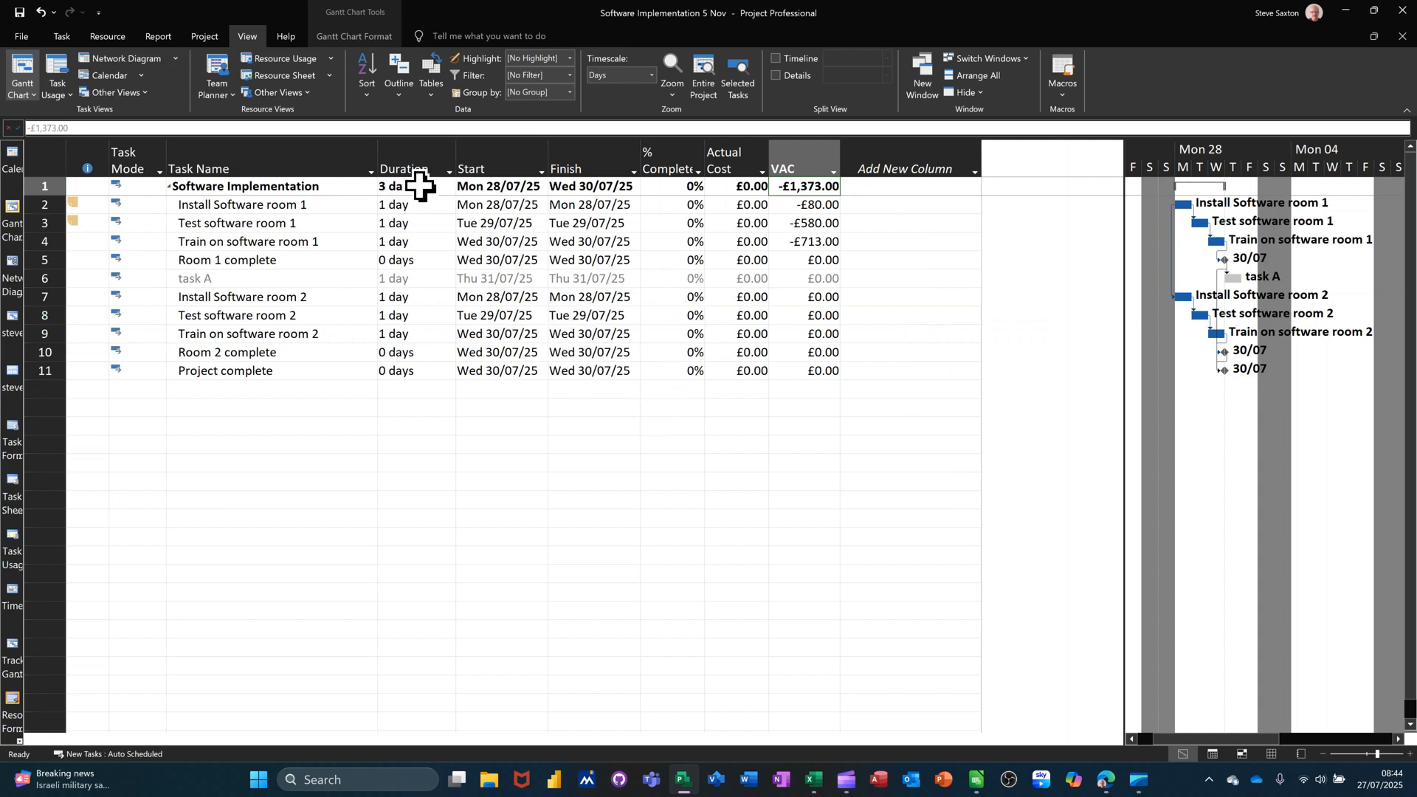
Switch the Gantt Chart to the built-in Entry table and back to the custom Saxo table to compare their columns
click(432, 97)
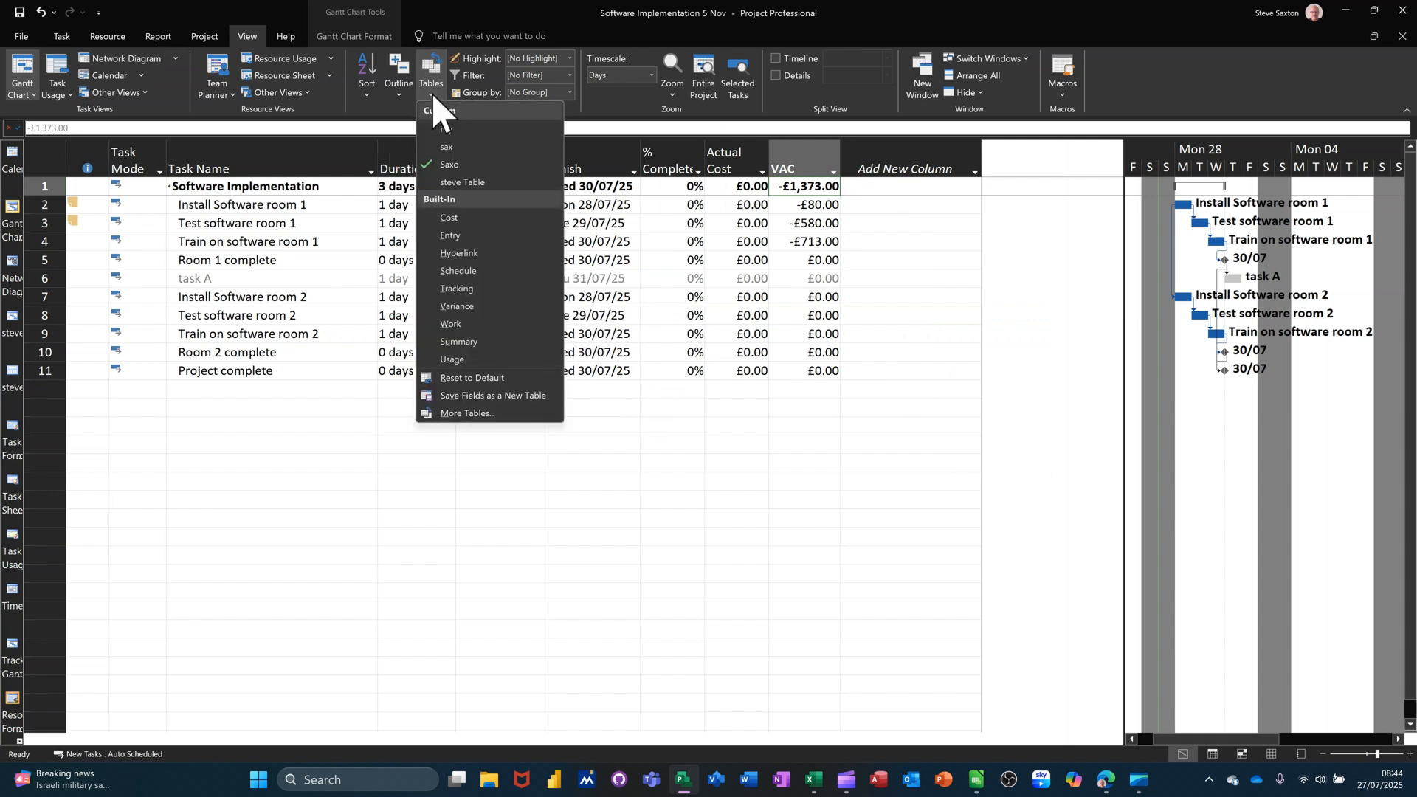
click(462, 236)
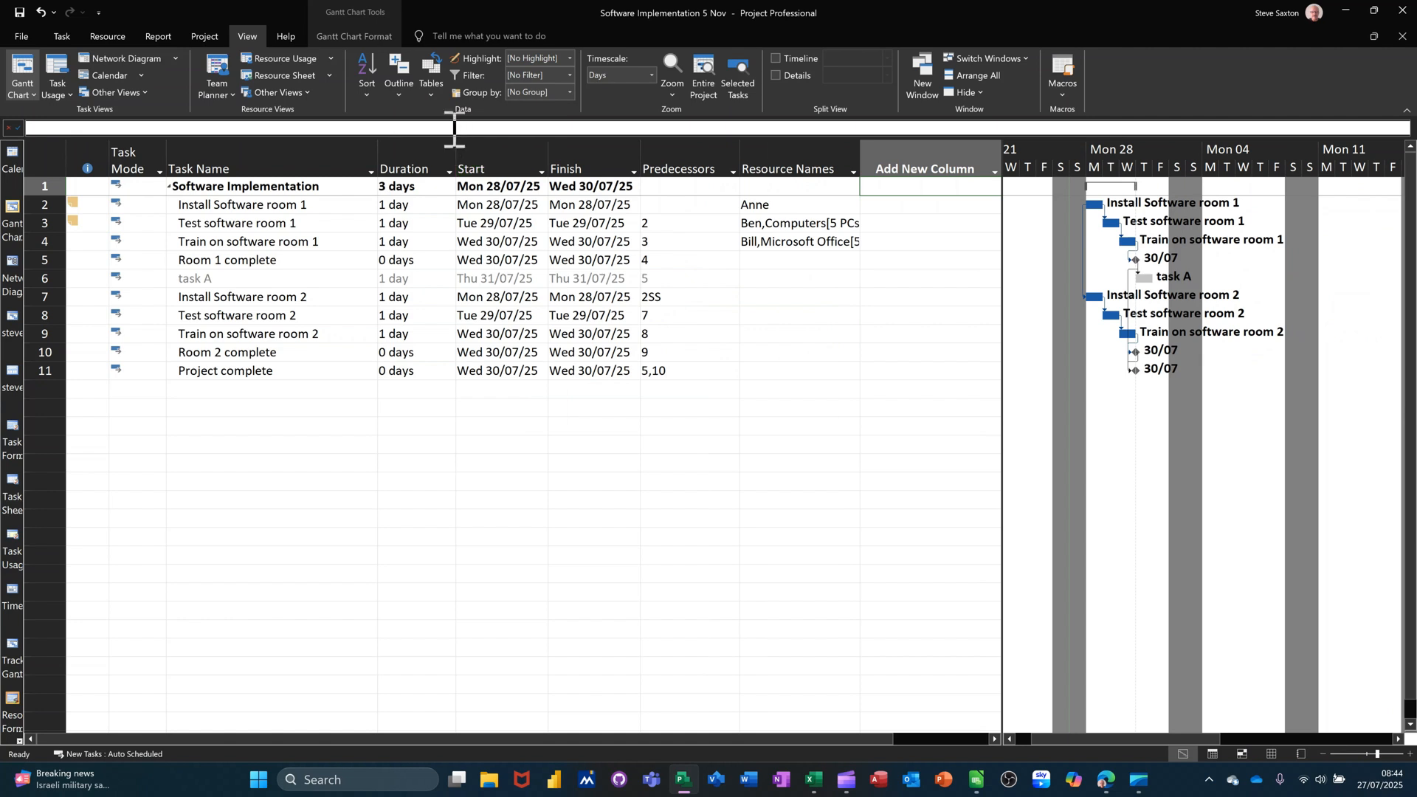
click(432, 83)
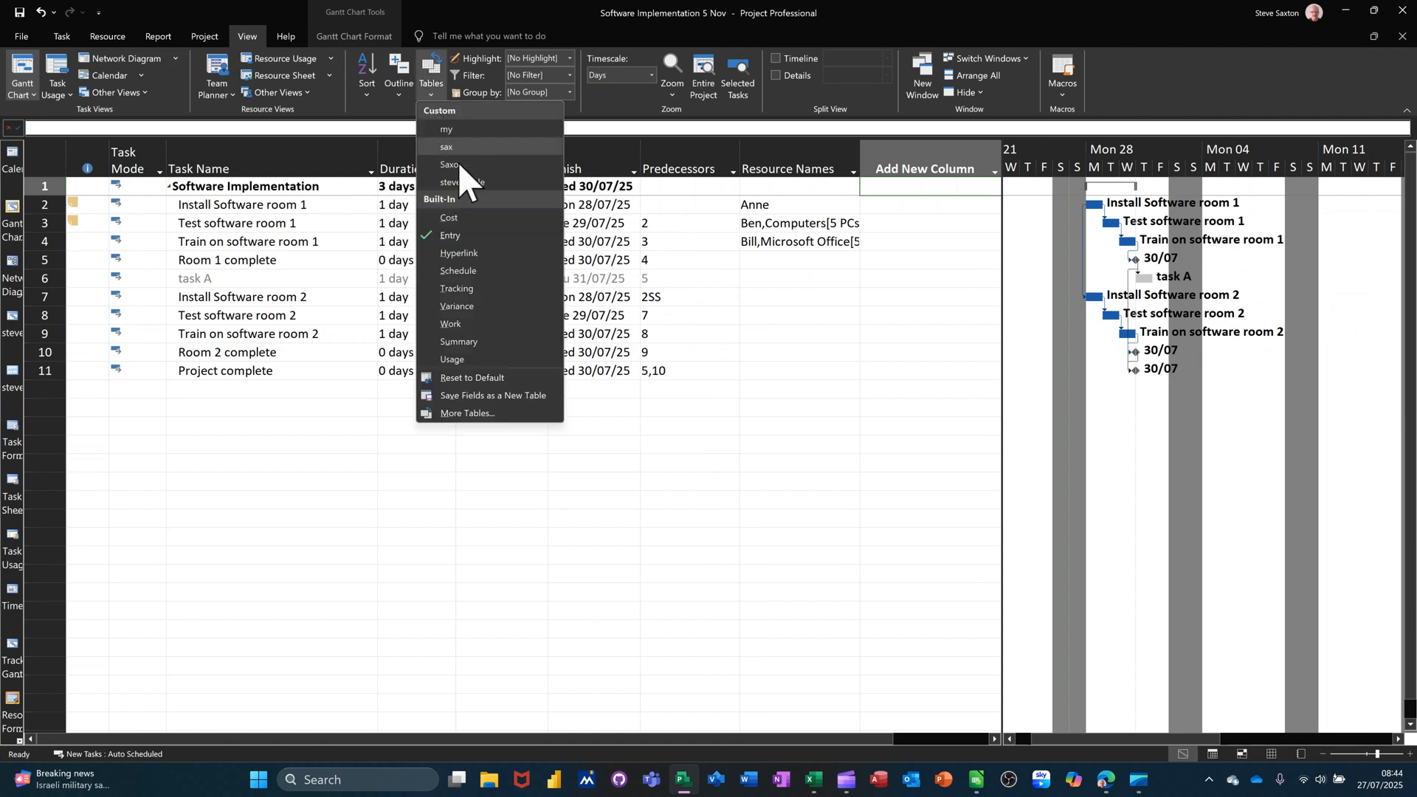
click(468, 183)
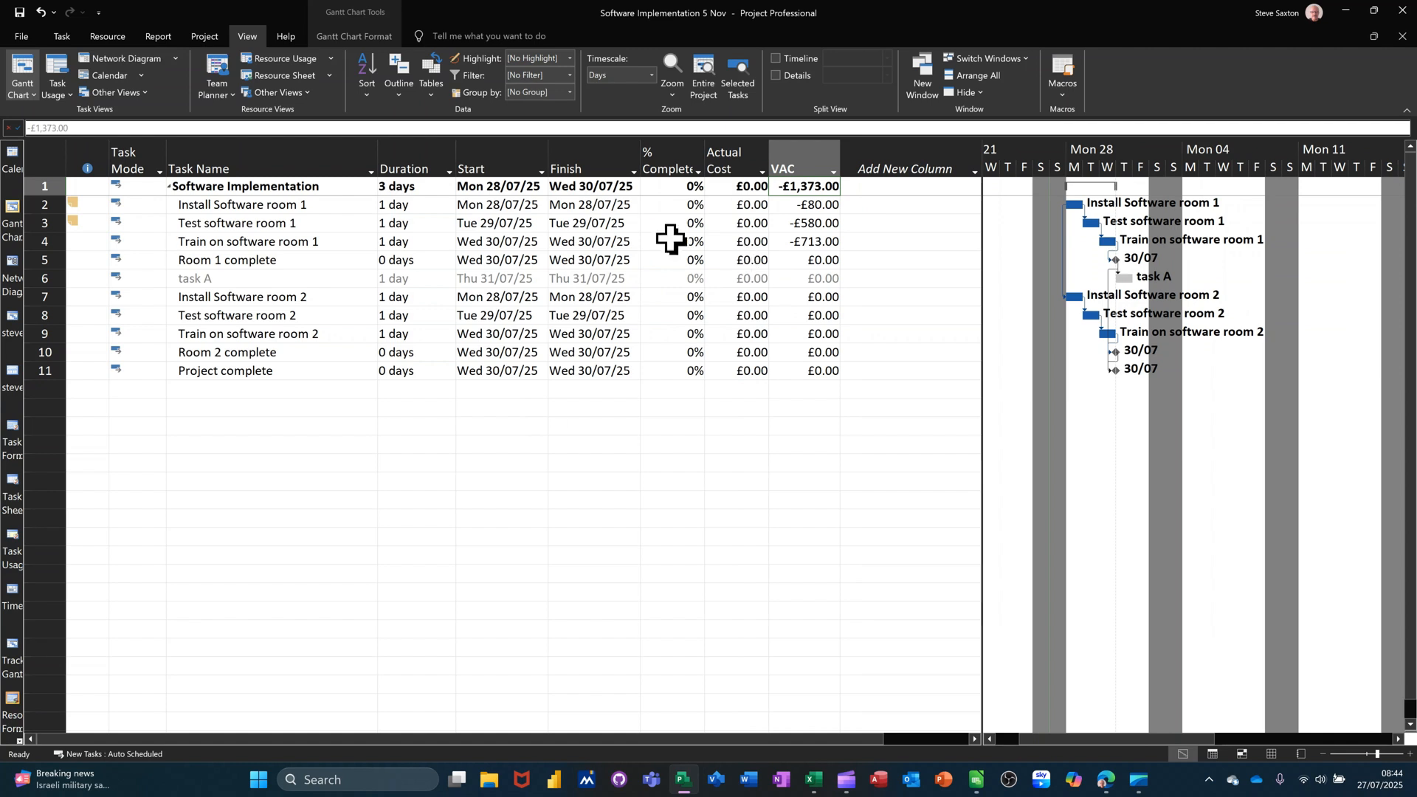
Start a new task table definition and name it Bob
click(432, 81)
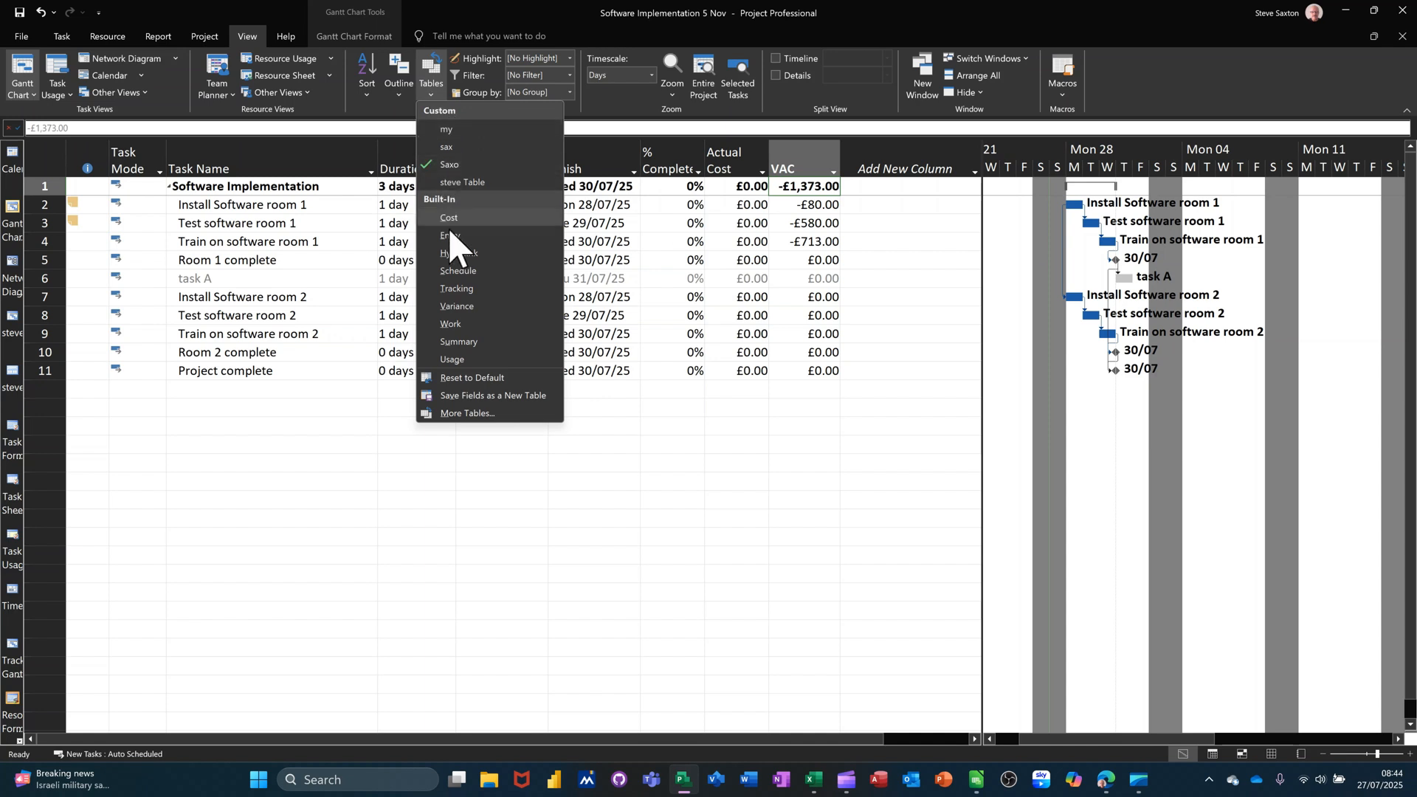
click(466, 414)
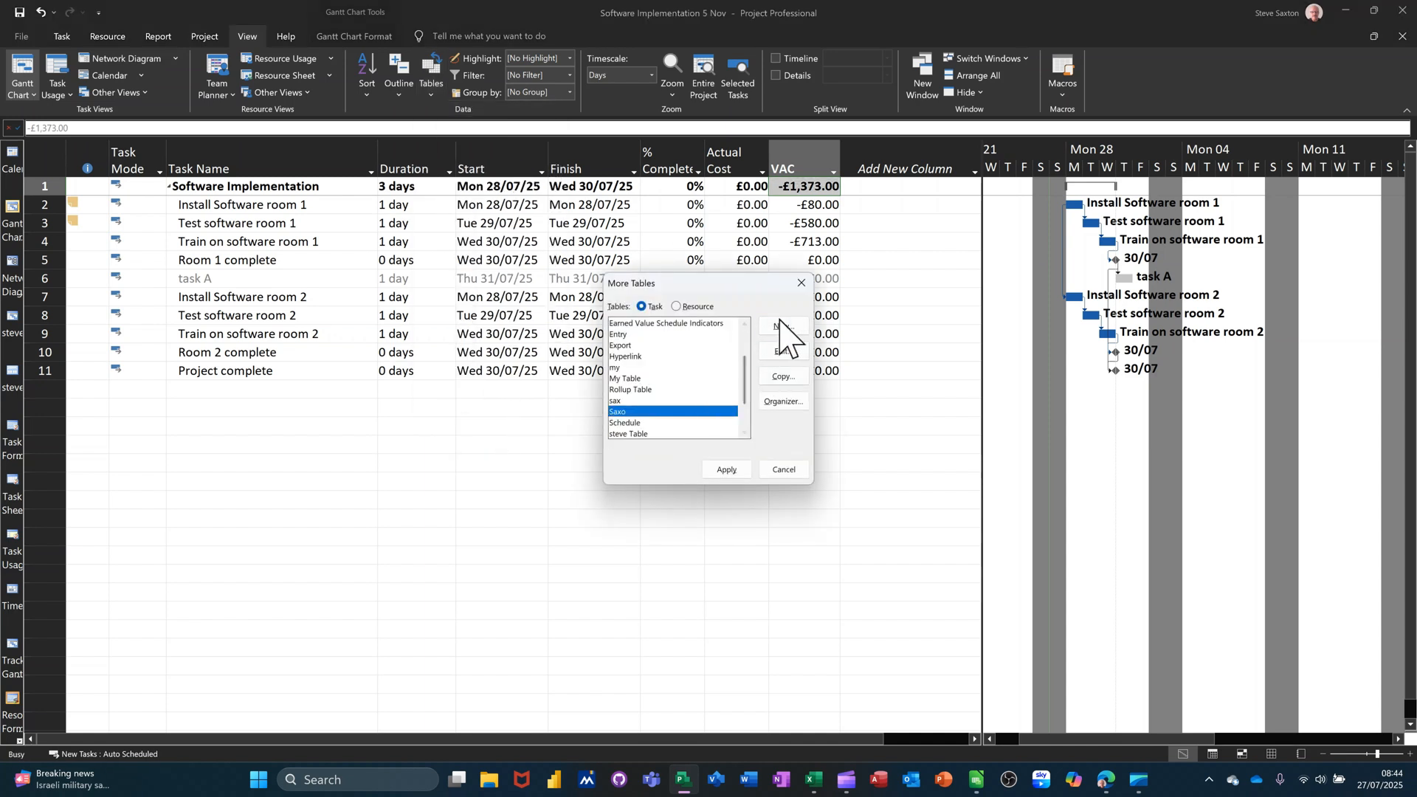
click(781, 327)
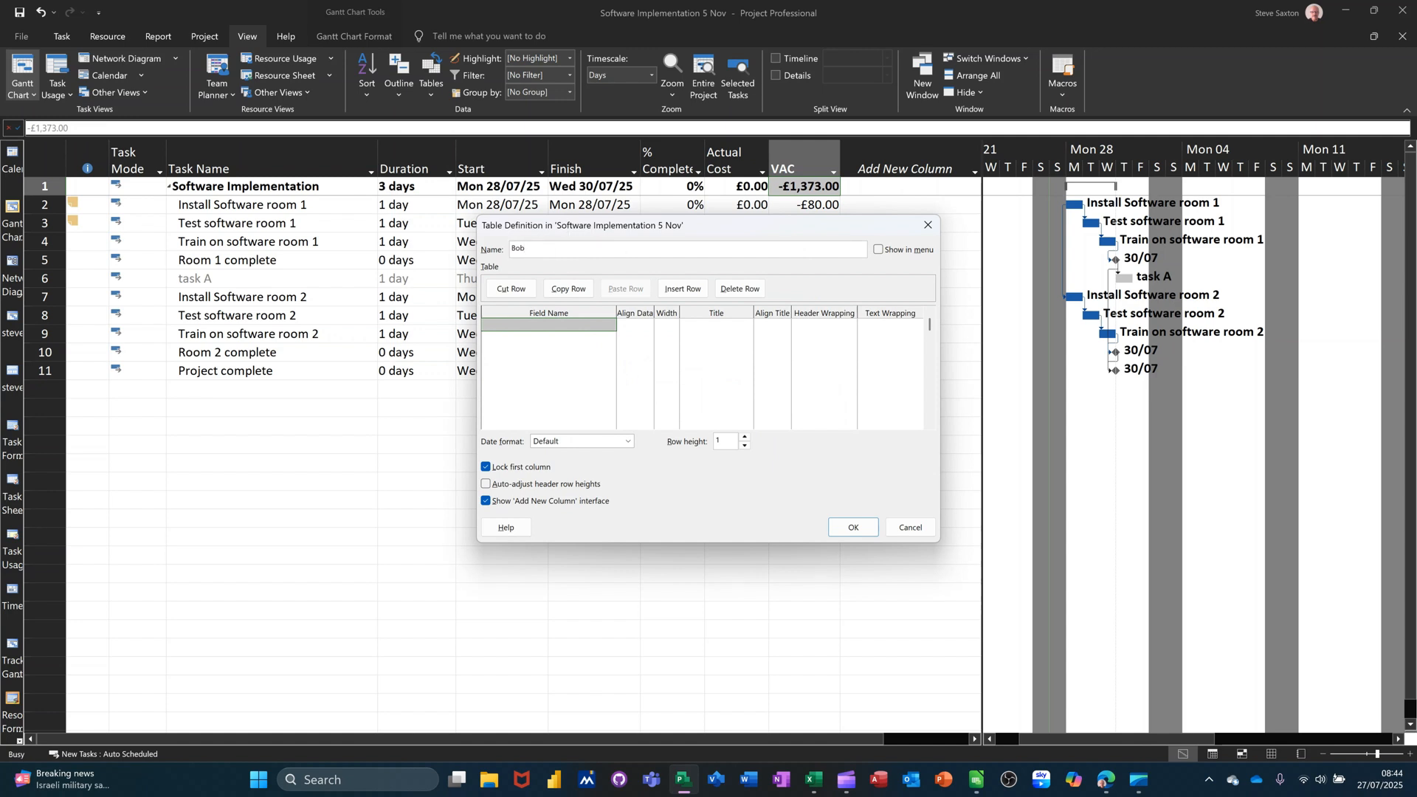
Add ID and Name as the first two fields of the Bob table
click(567, 325)
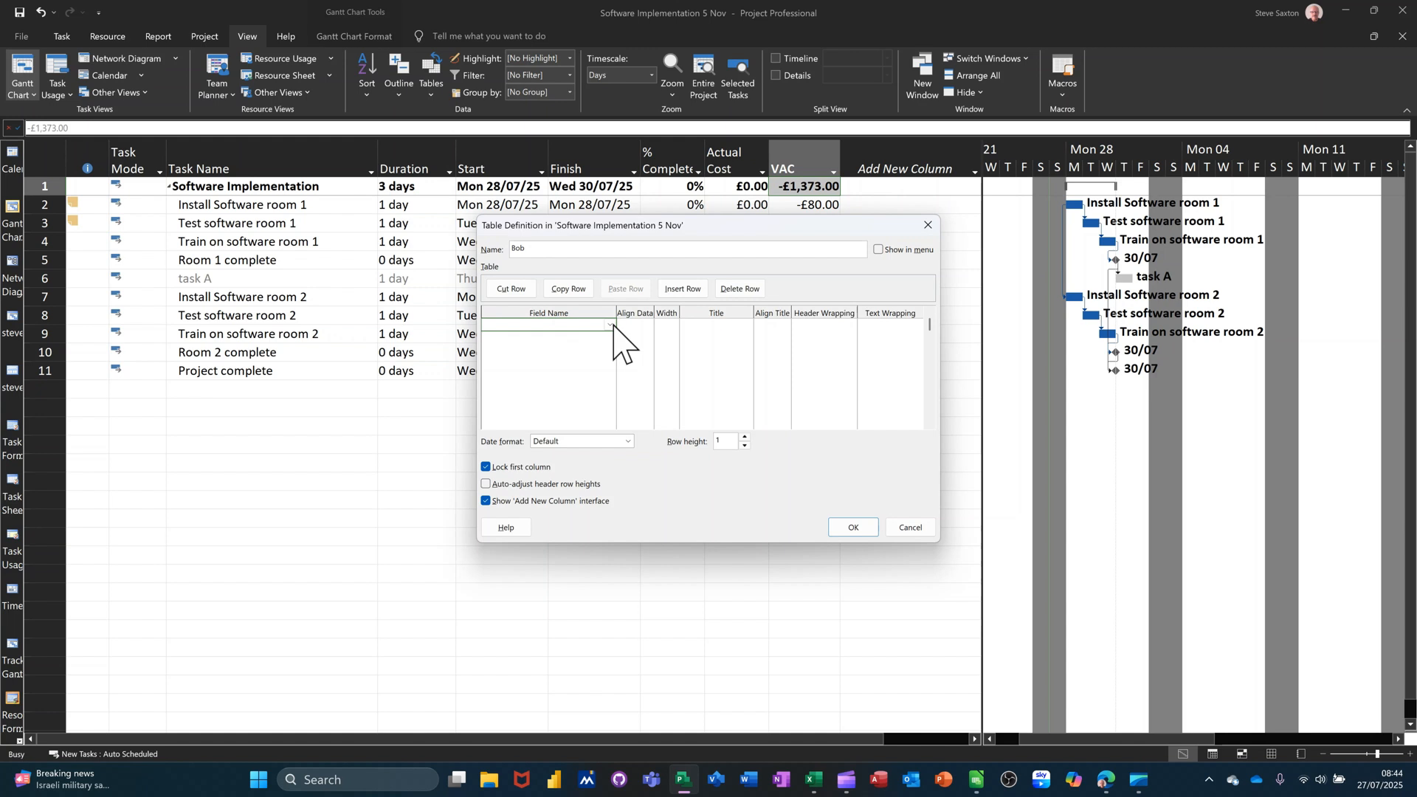
click(579, 339)
text(Name)
click(550, 354)
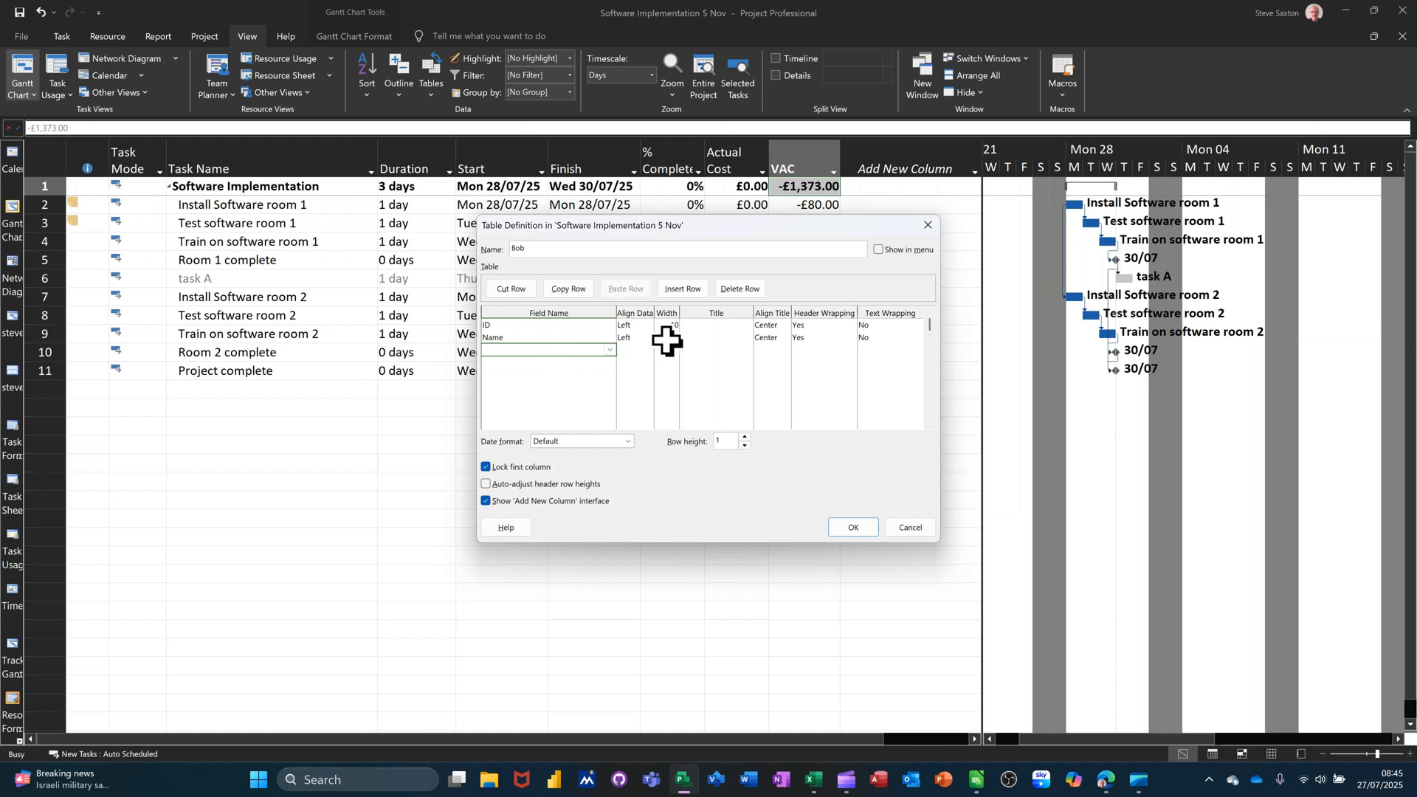
Set the Name field's column width to 20 in the table definition
click(663, 337)
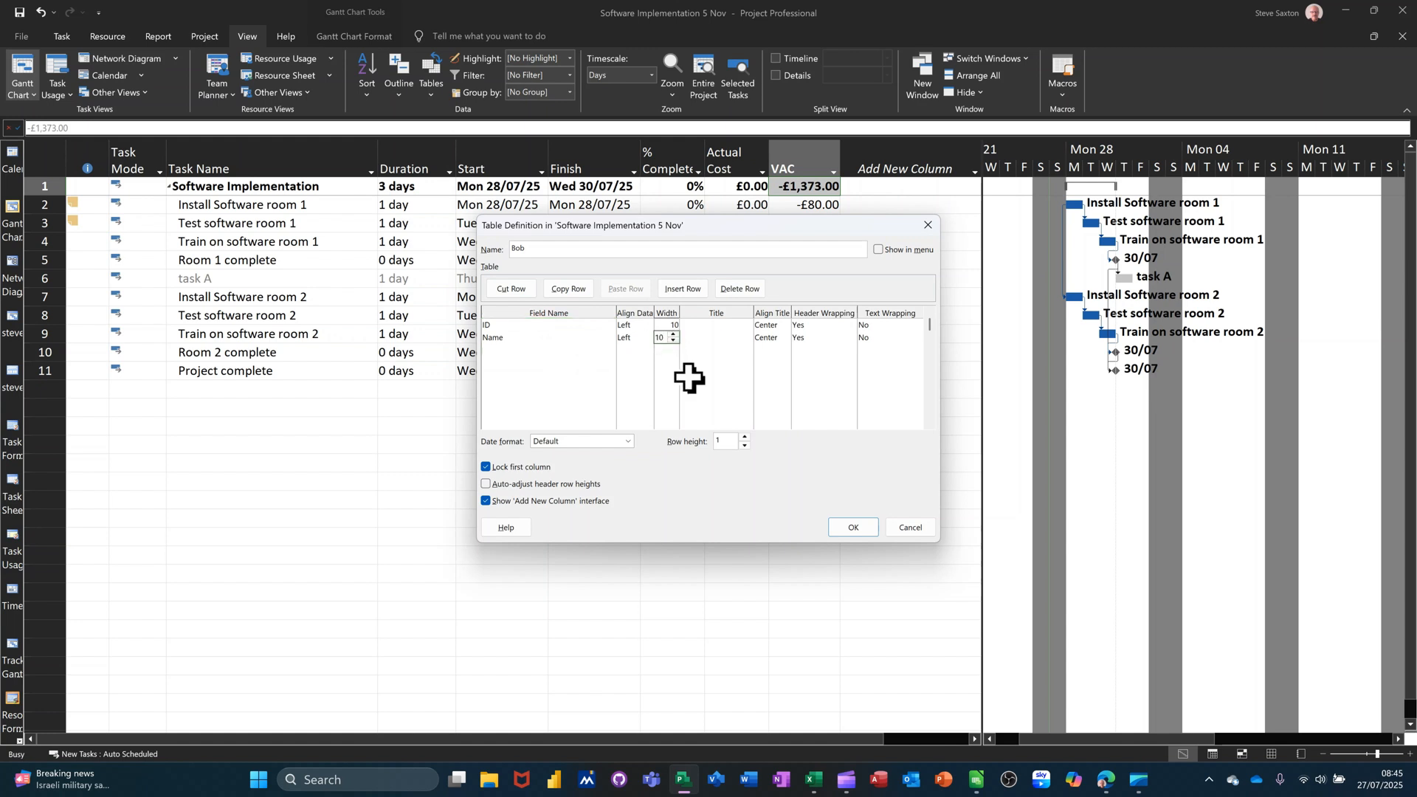
text(2)
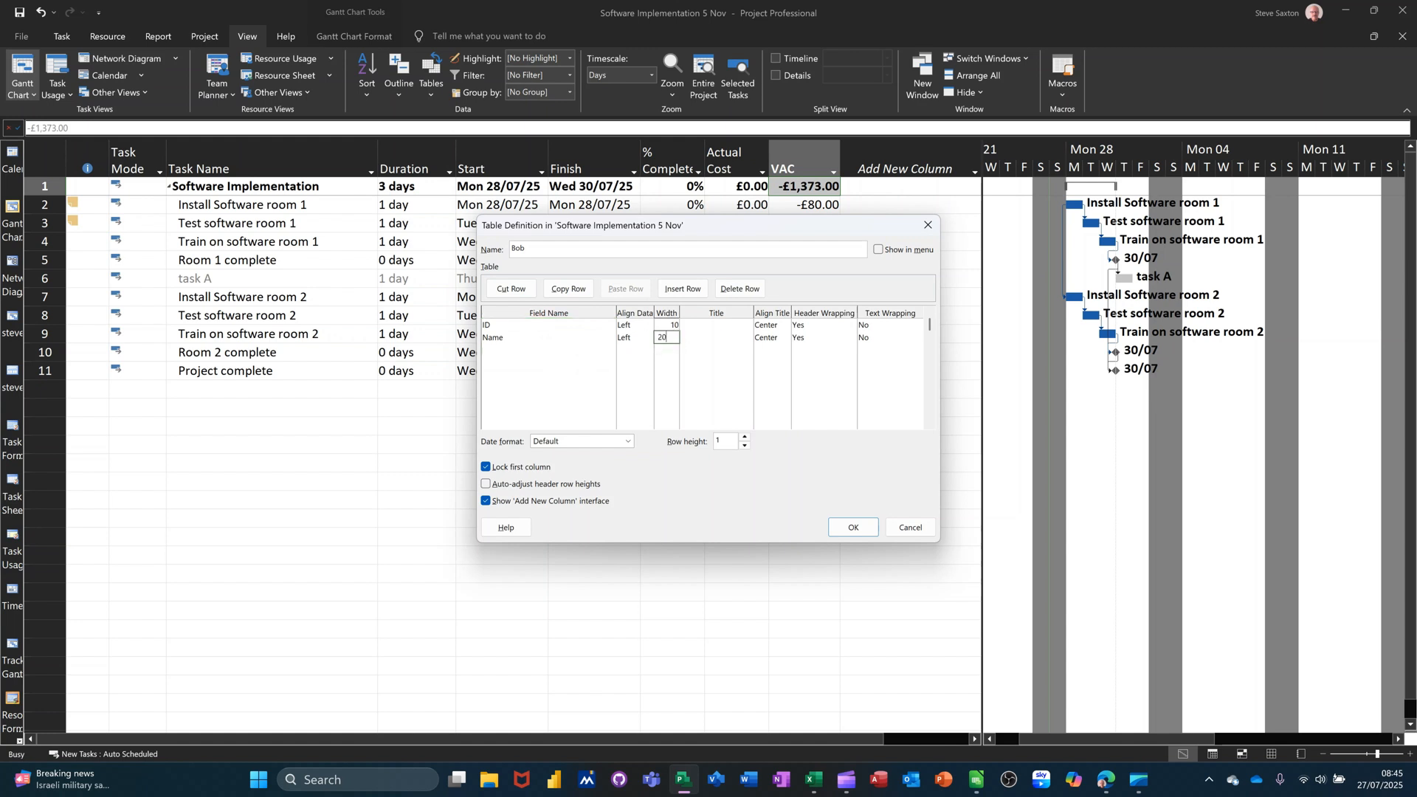
click(716, 337)
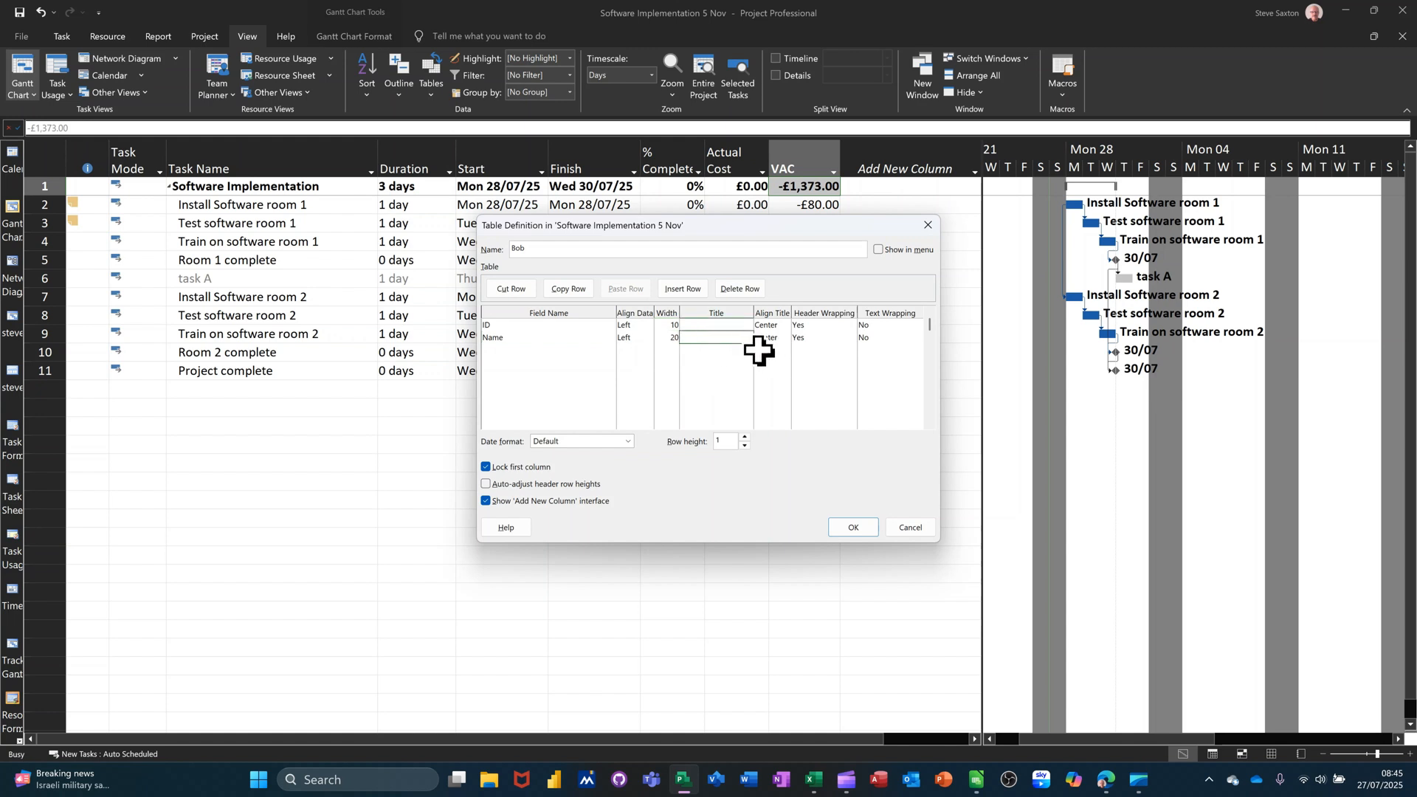
click(781, 338)
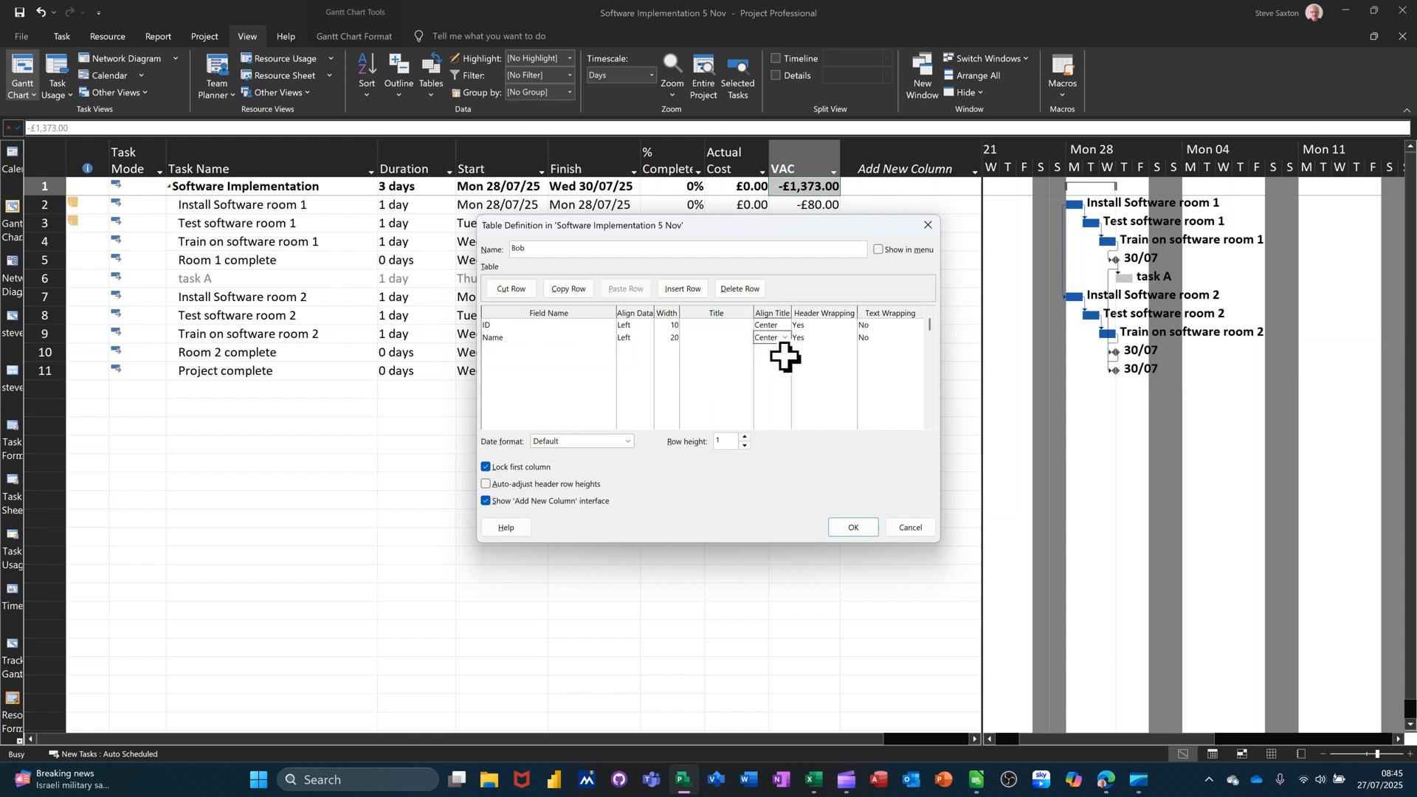
Left-align the Name field's title and add Duration, % Complete, Actual Cost and VAC as further fields of the Bob table
click(830, 339)
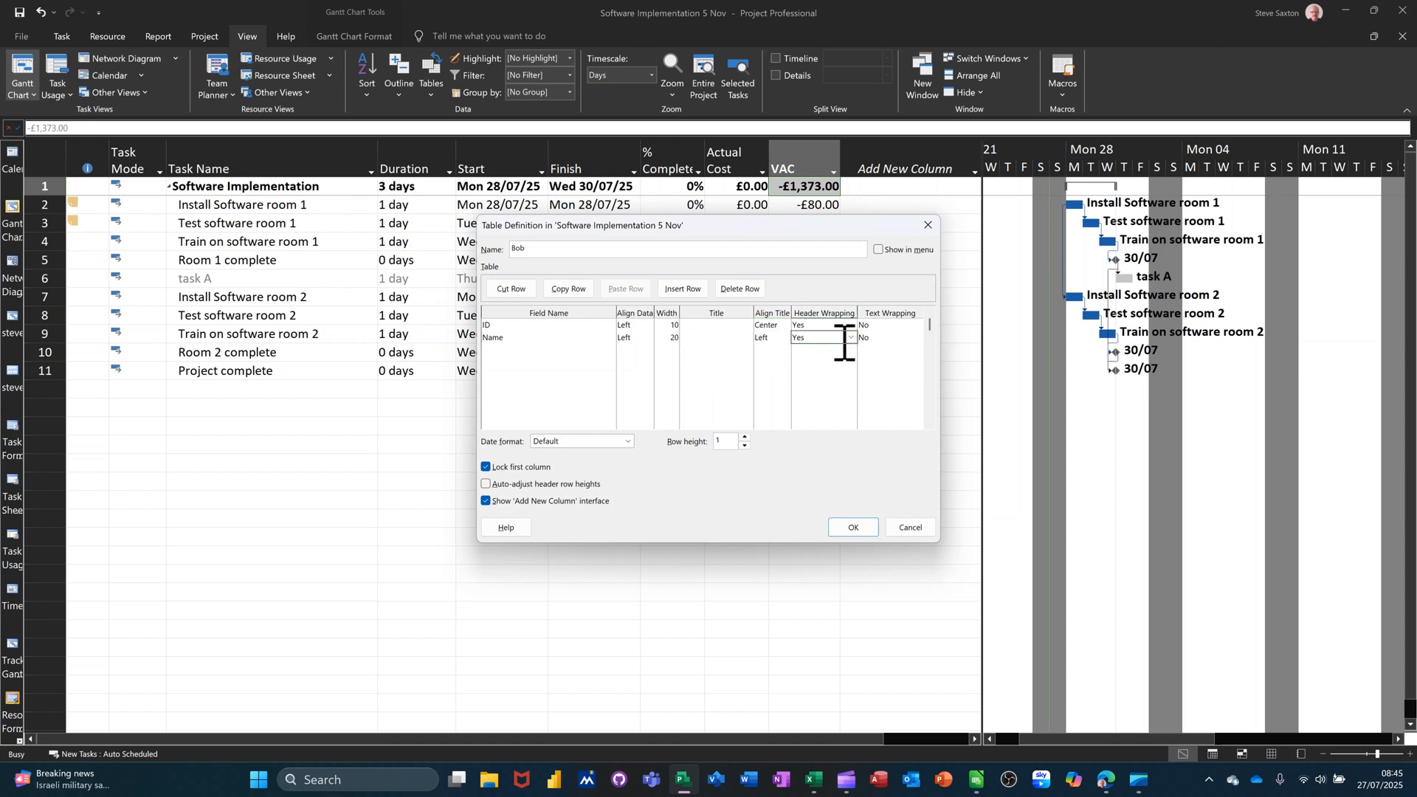
click(527, 352)
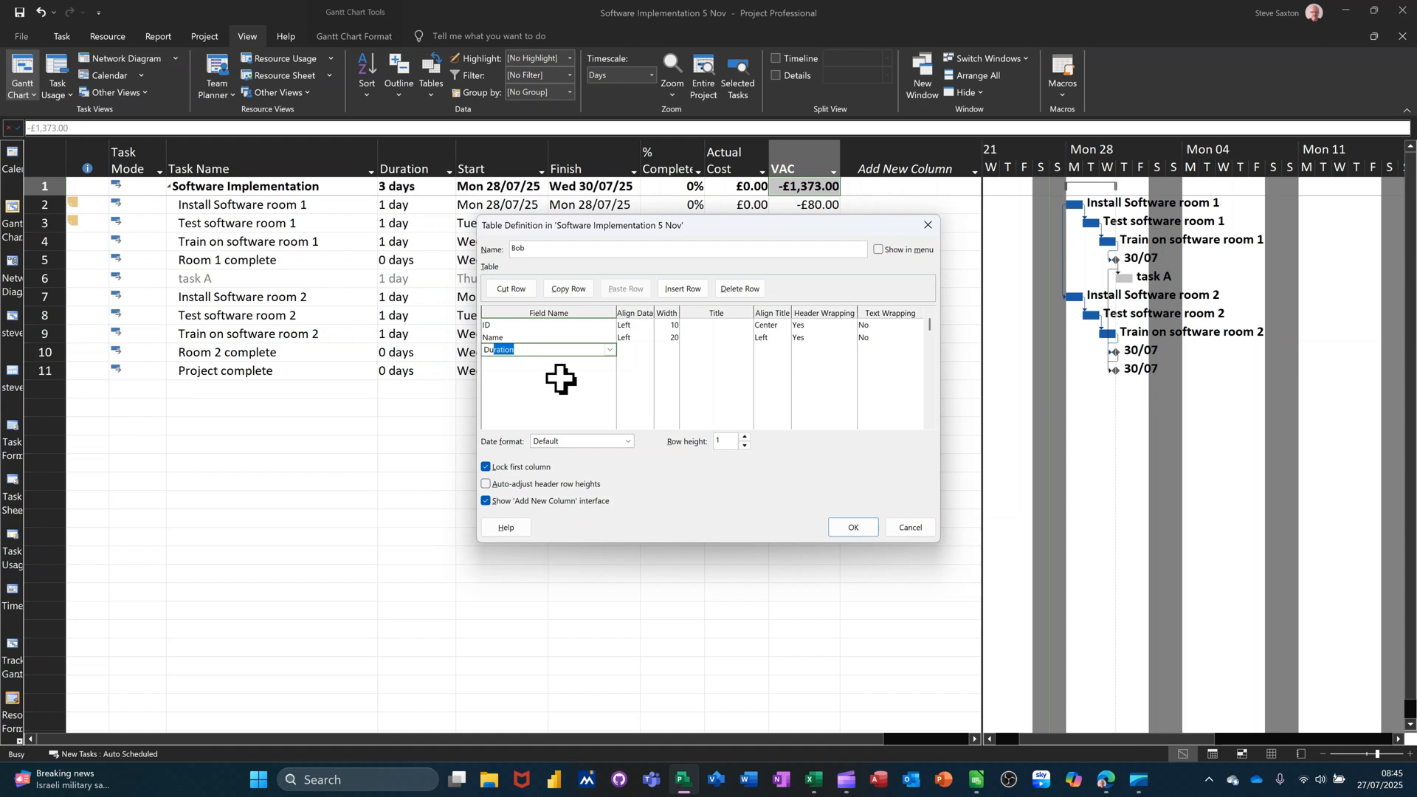
key(Return)
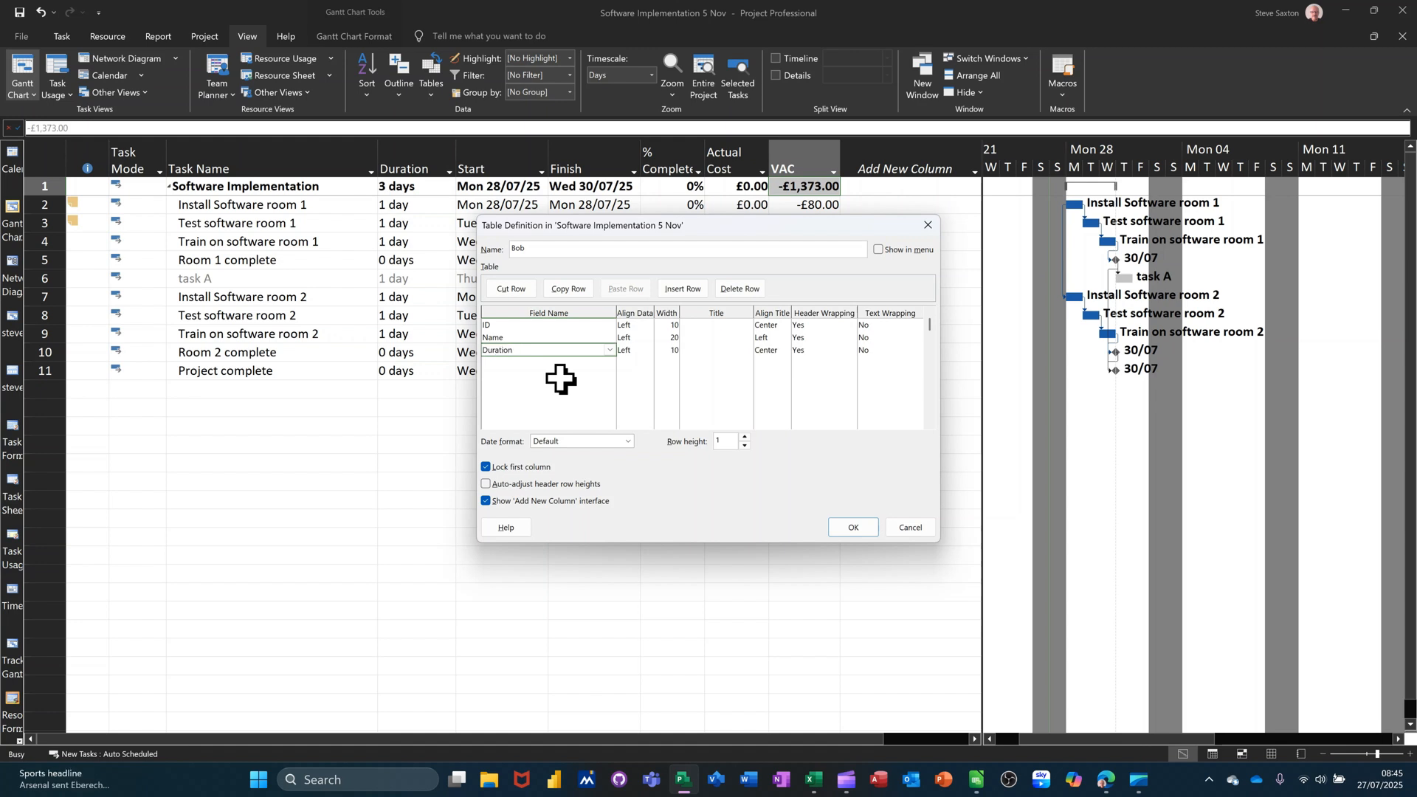
click(525, 367)
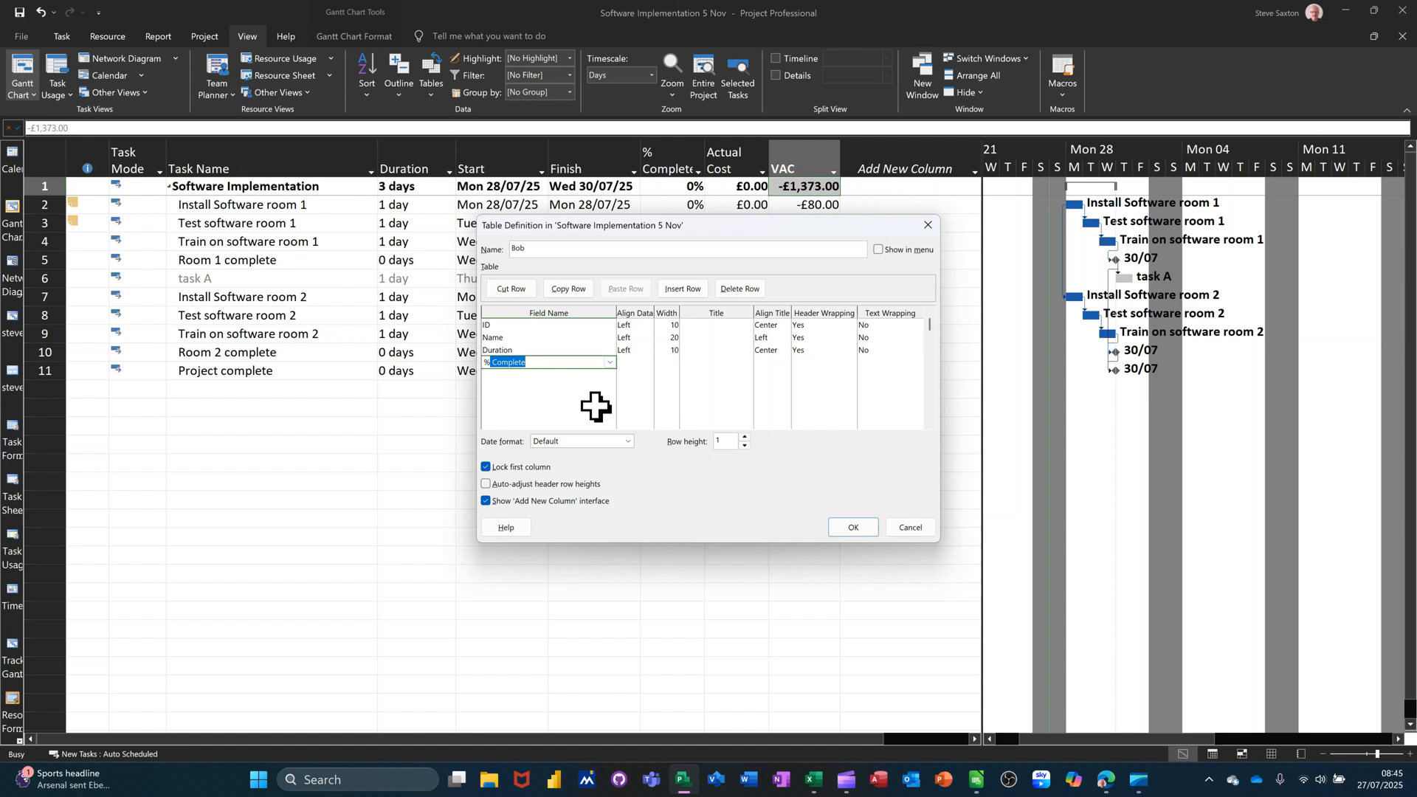
click(565, 375)
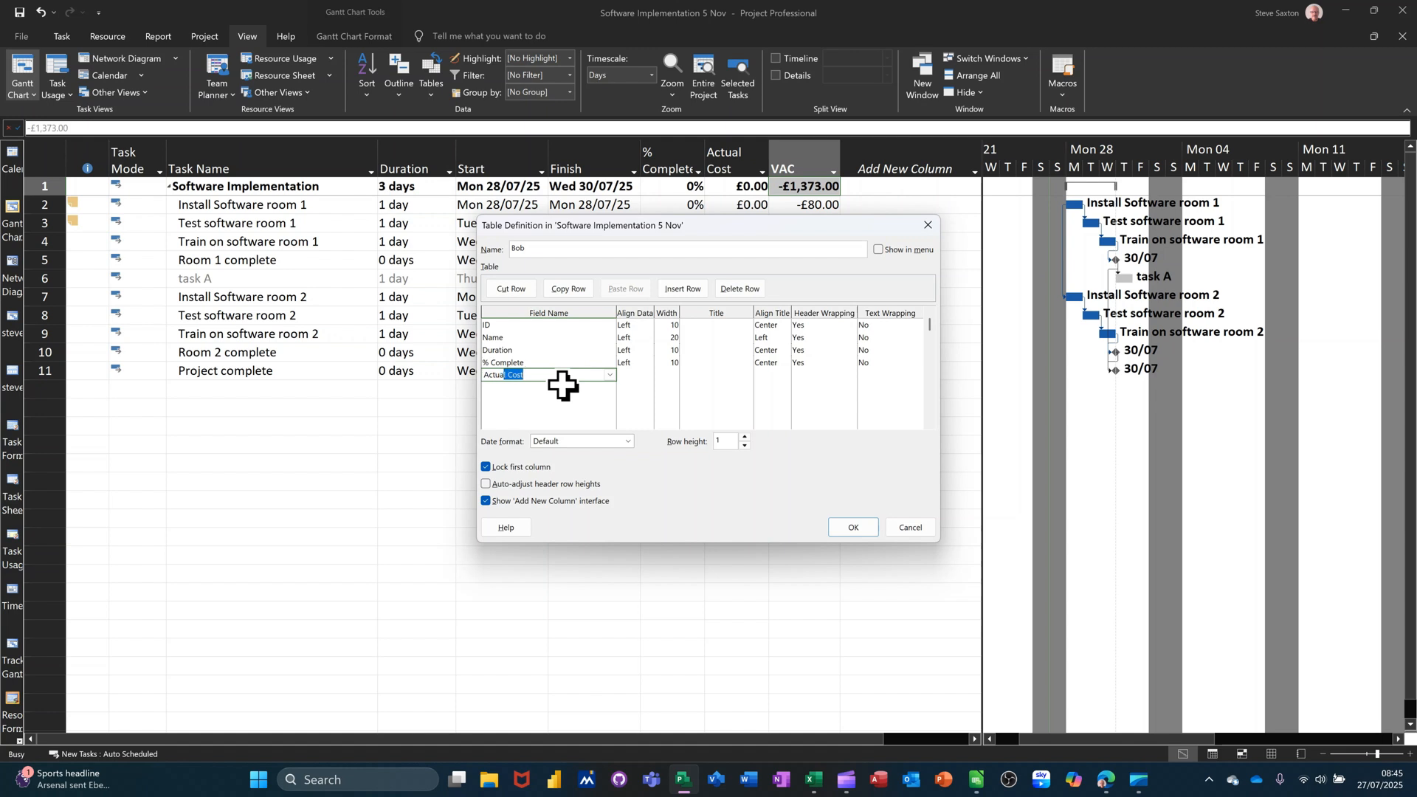
key(Return)
click(546, 388)
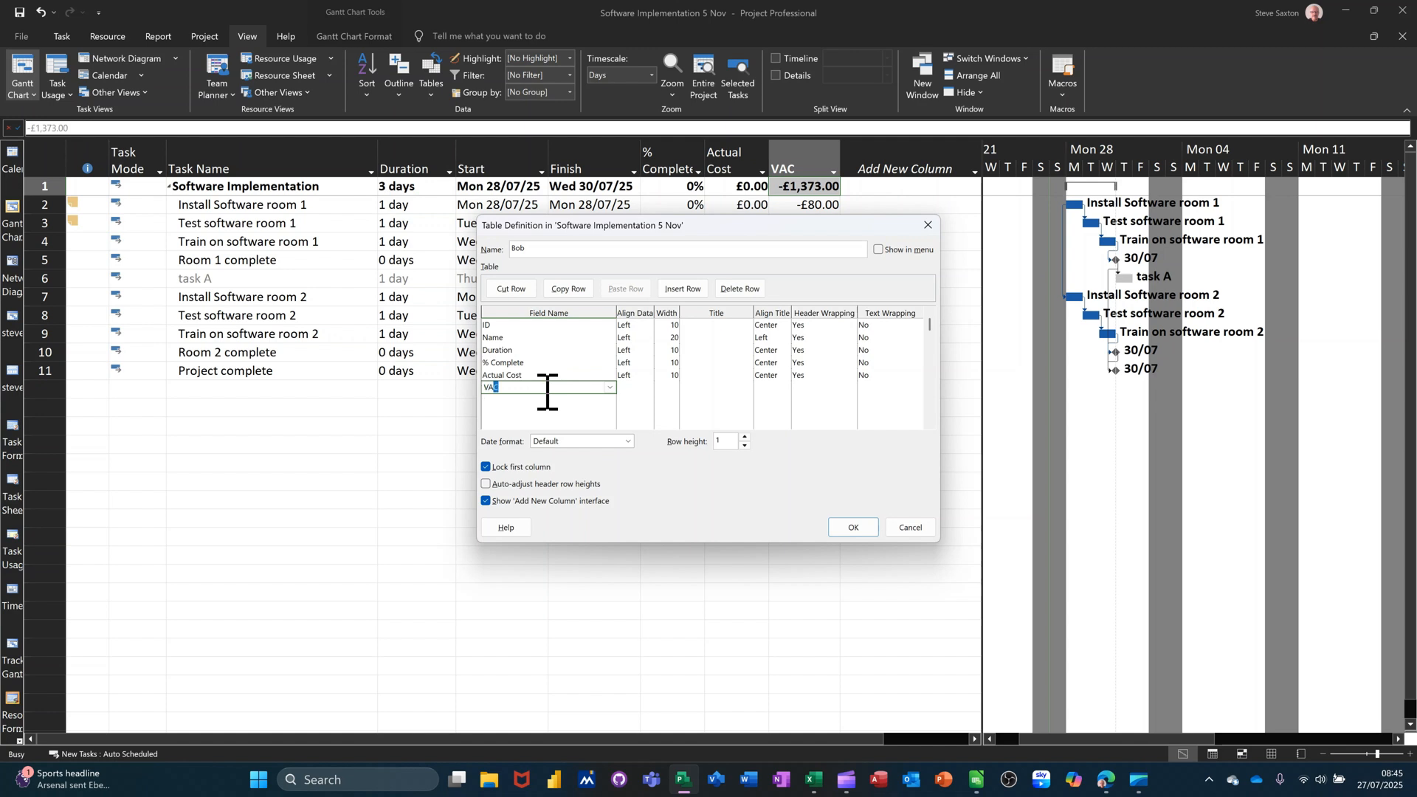
text(VAc)
key(Return)
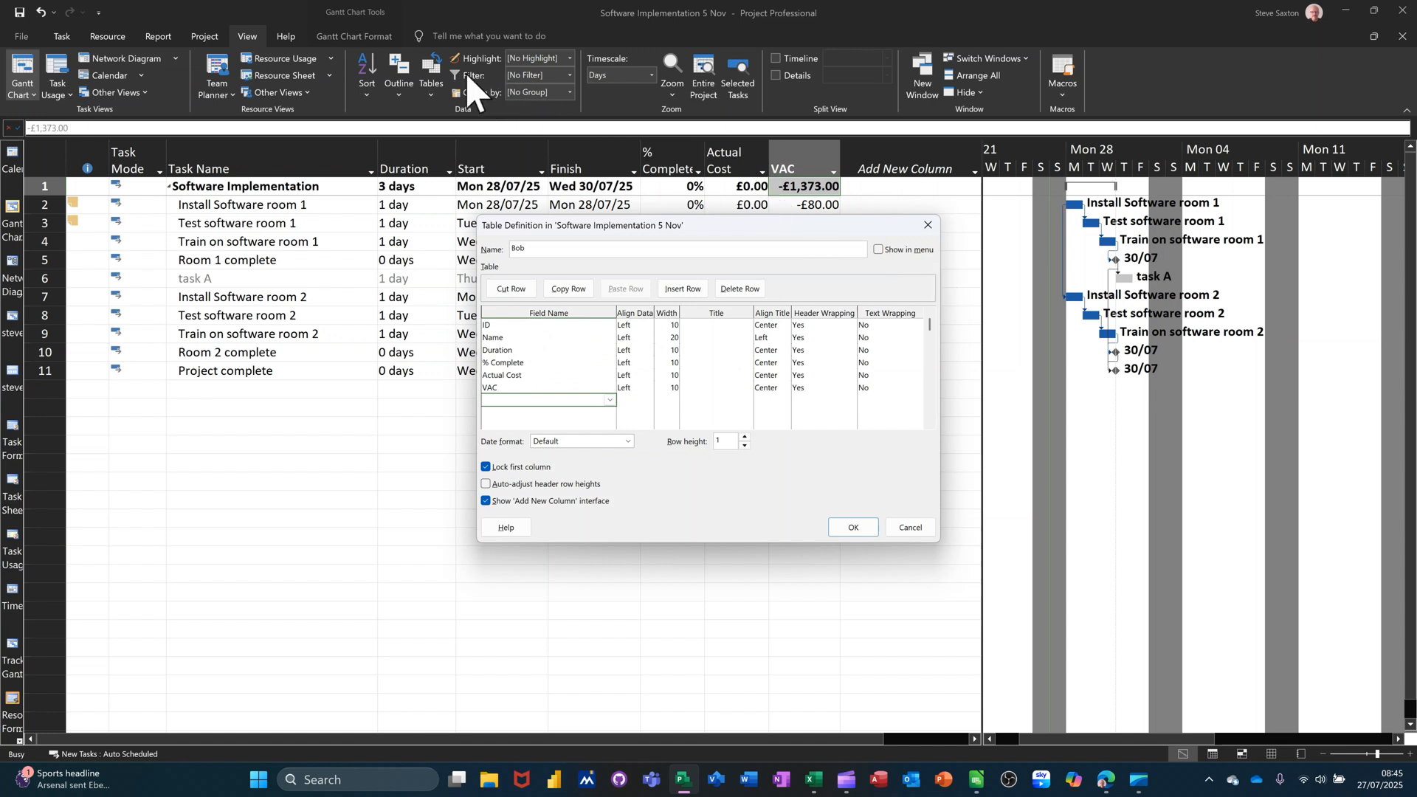
Make the Bob table available in the menu, save its definition and apply it to the Gantt Chart
click(879, 249)
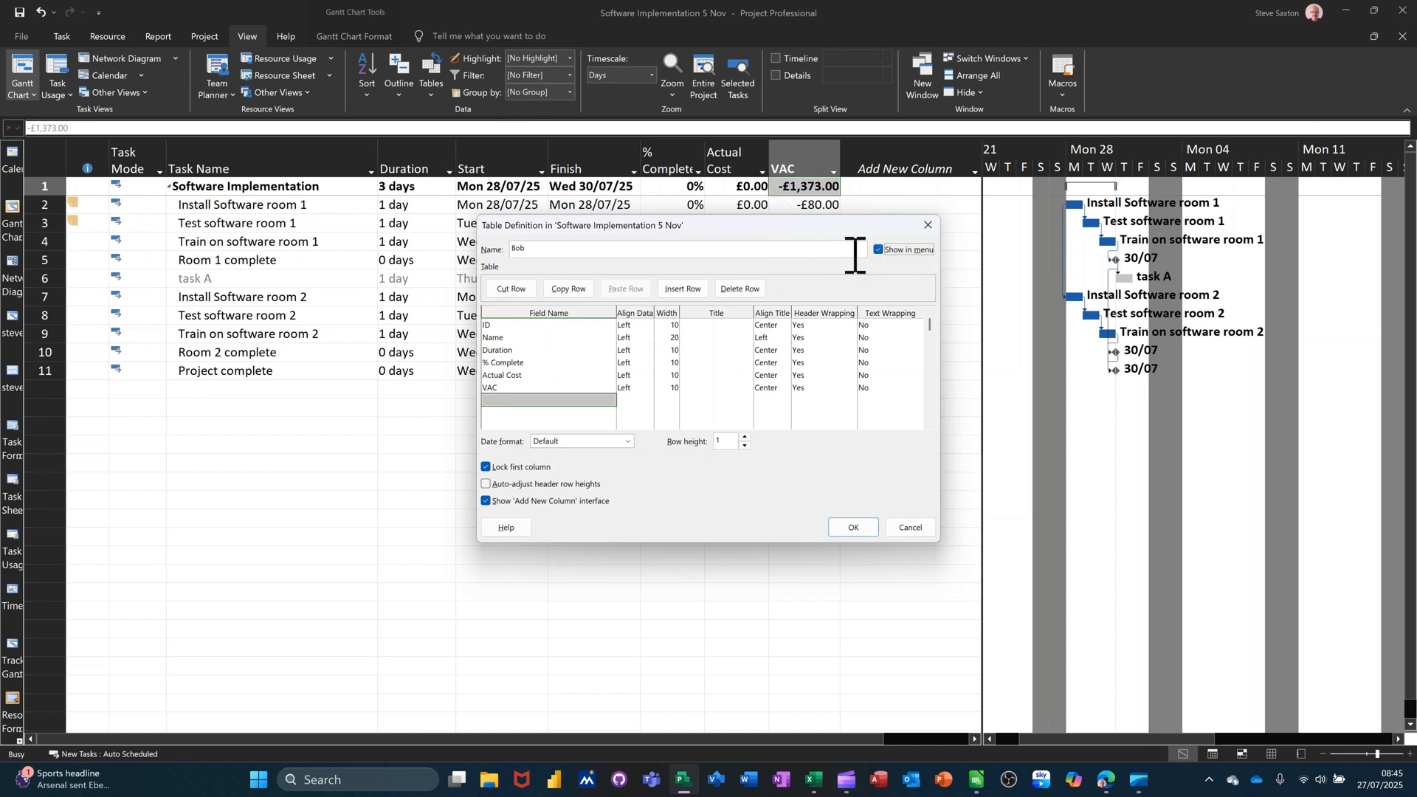
click(852, 528)
click(730, 471)
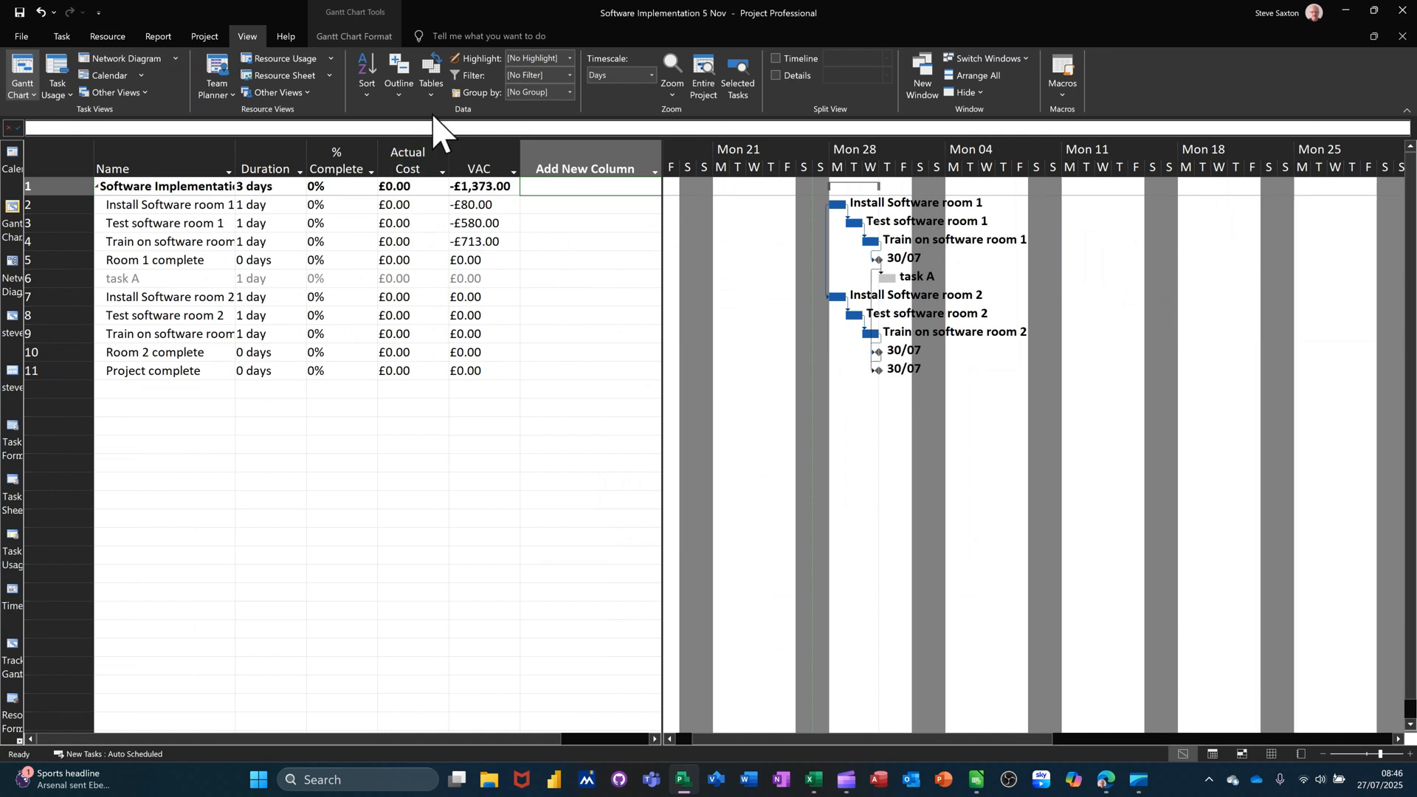
Switch the Gantt Chart back to the custom Saxo table
click(432, 96)
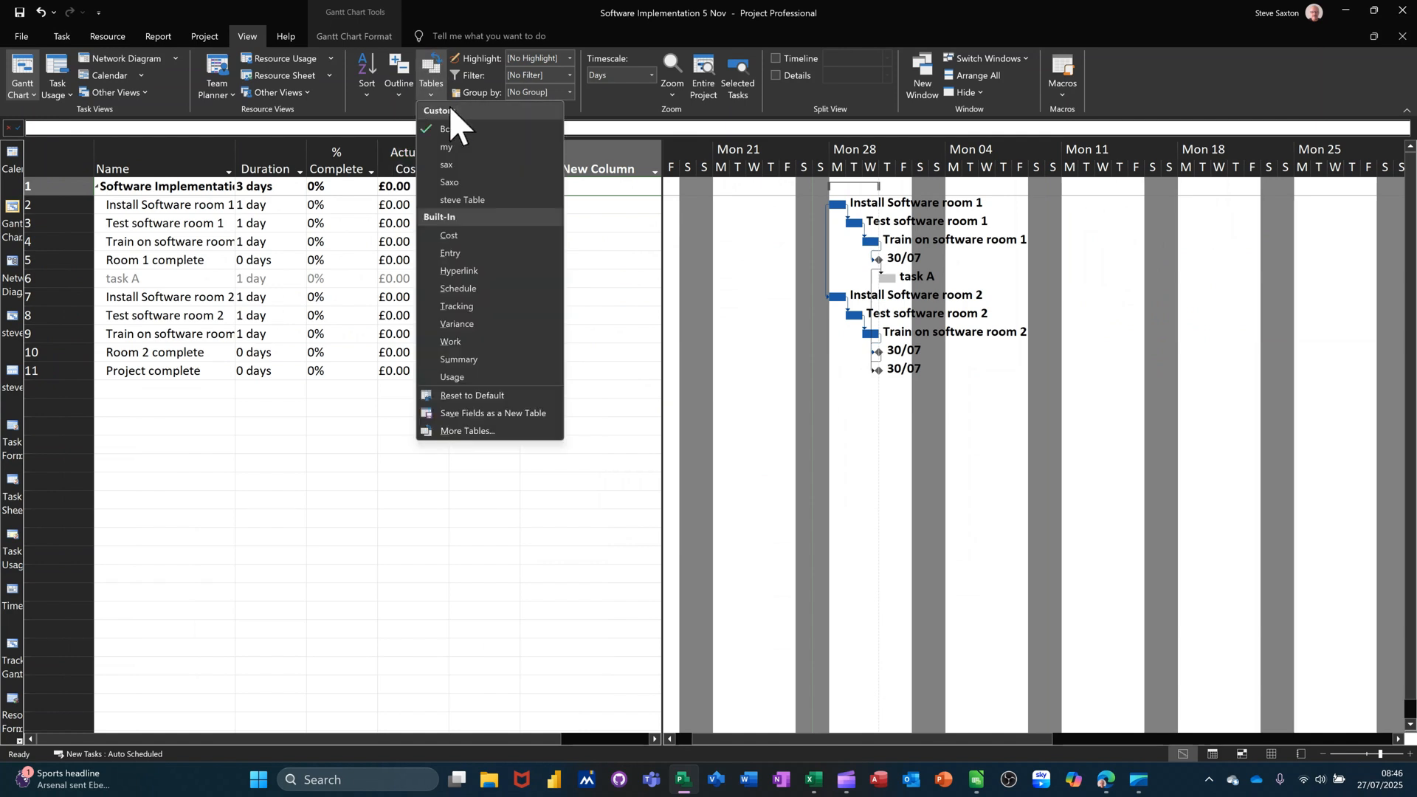
click(468, 180)
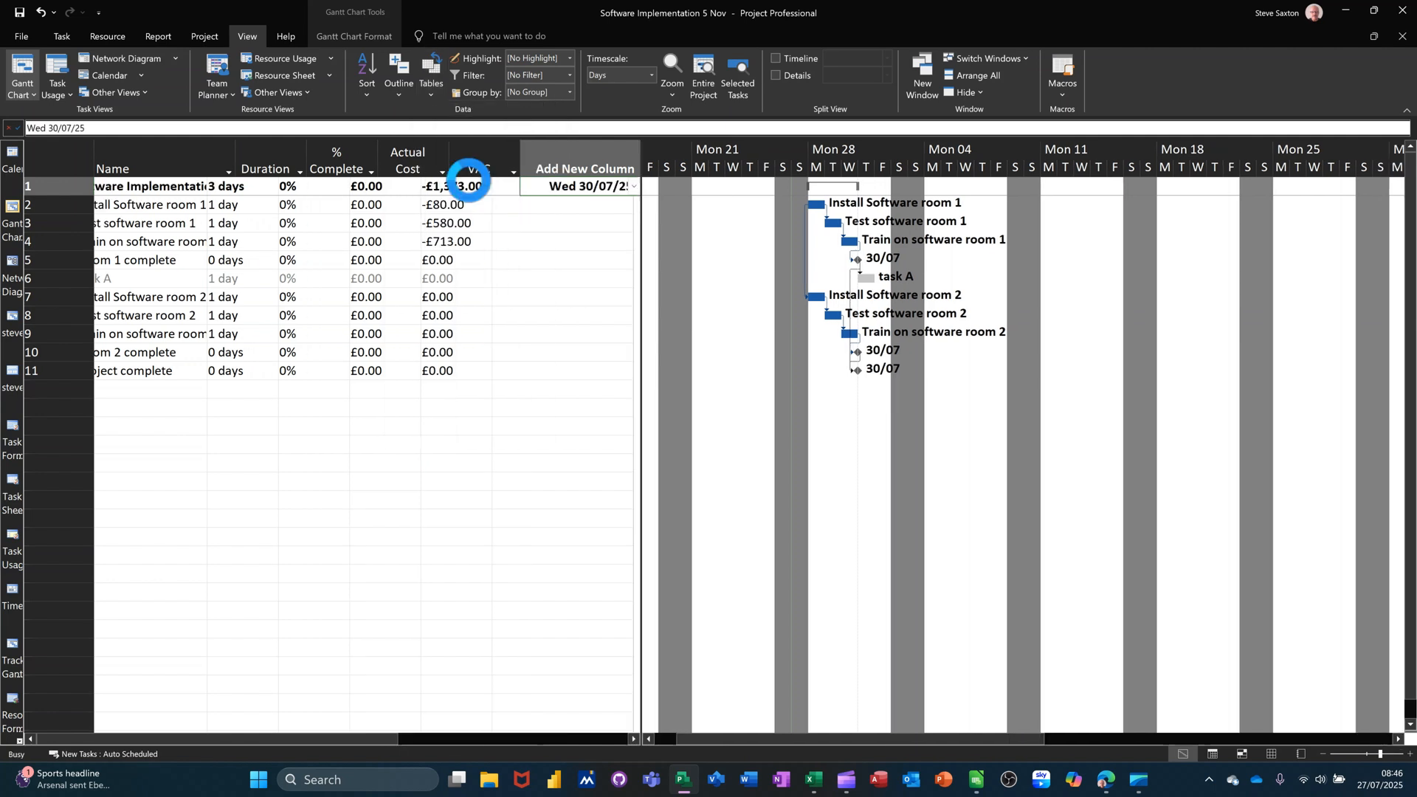
Open the Organizer's task tables and locate Bob and Saxo in the Software Implementation 5 Nov project
click(433, 94)
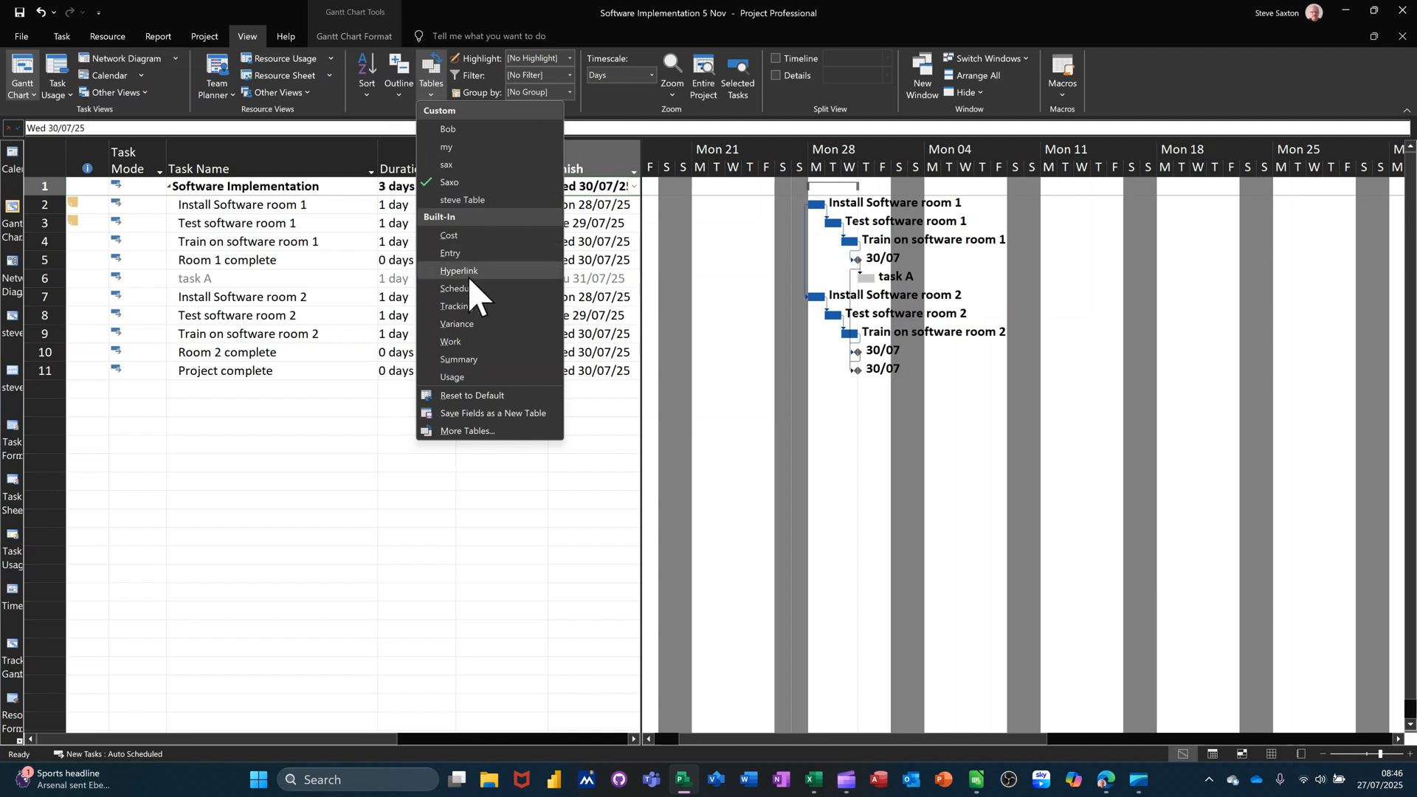
click(465, 431)
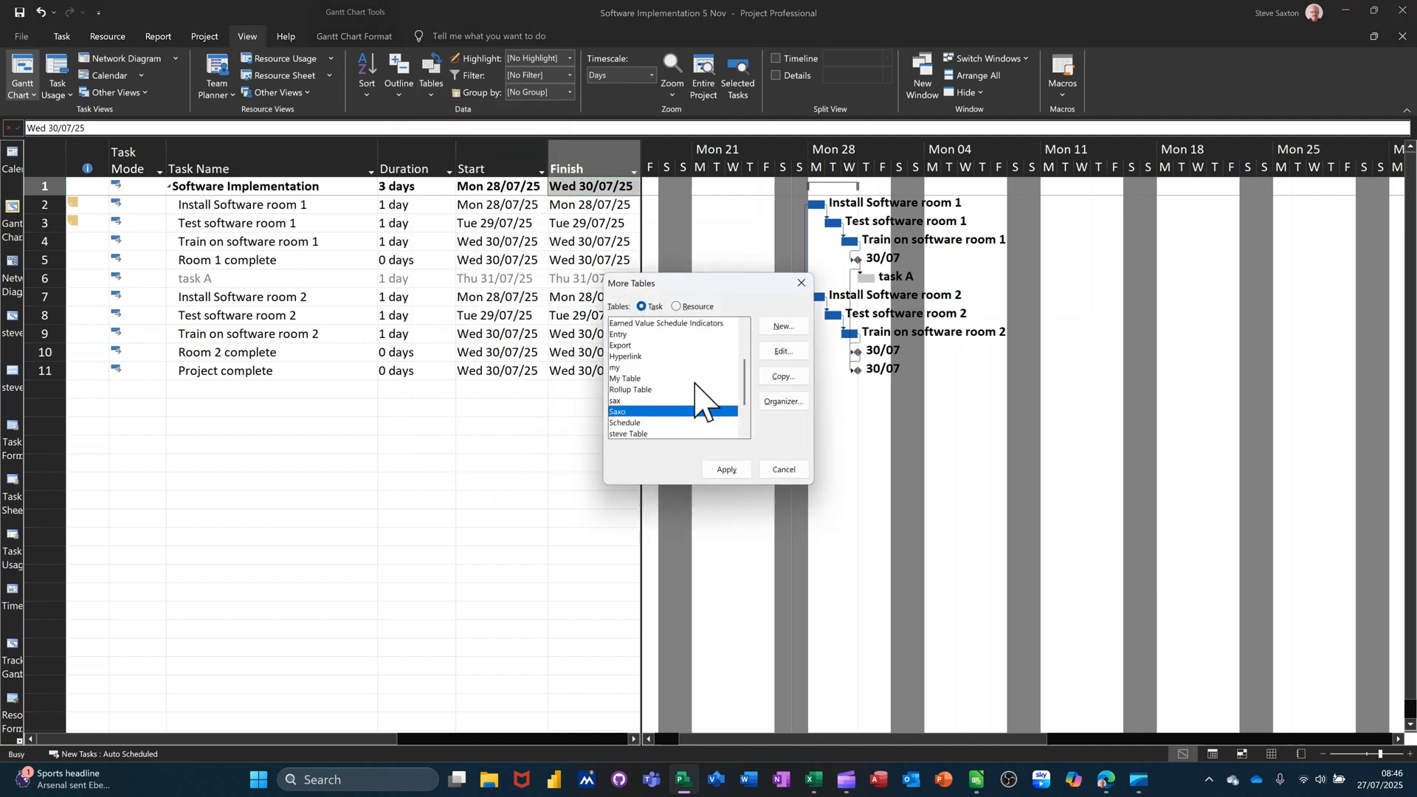
click(779, 403)
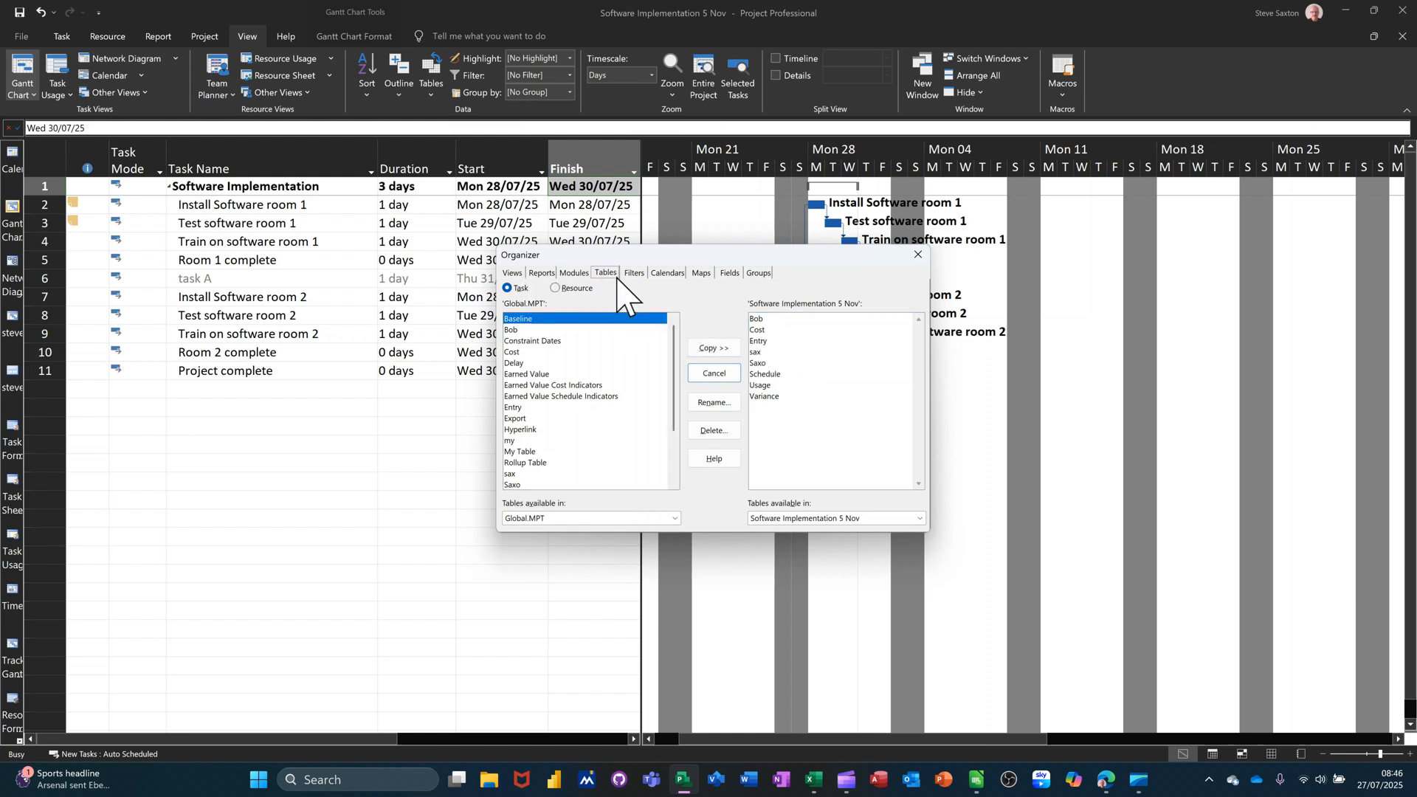
click(763, 319)
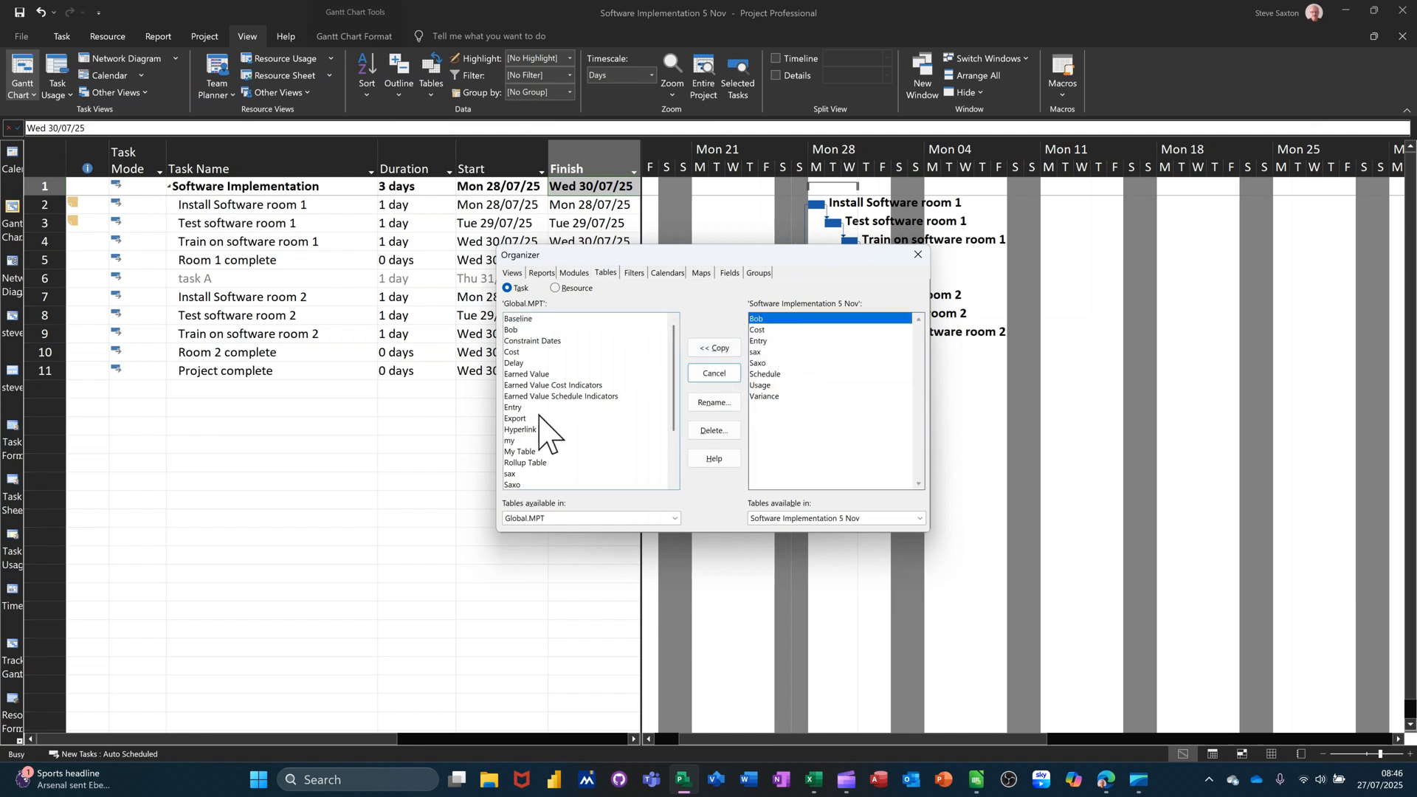
click(763, 363)
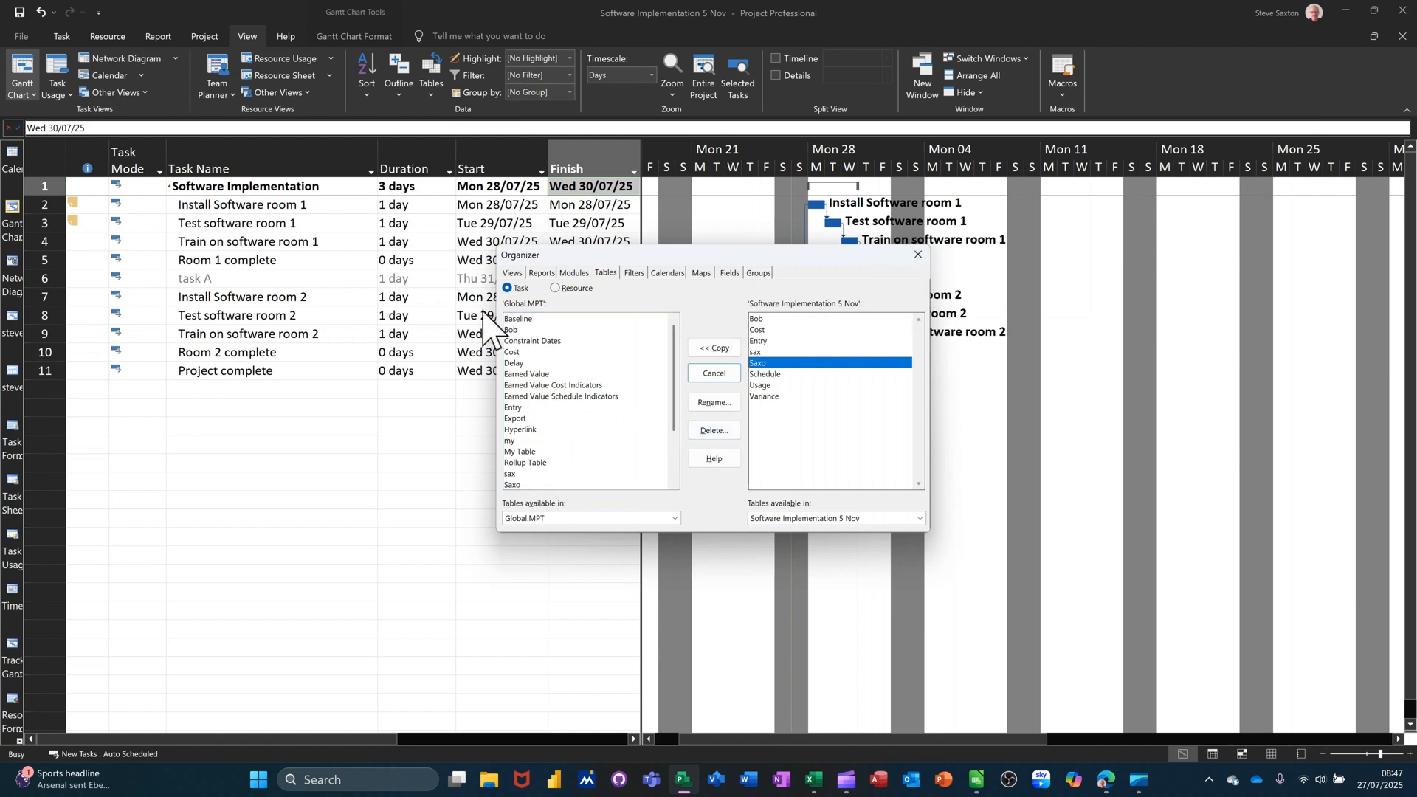
Examine the Organizer's views, reports, modules, filters, calendars, maps, fields and groups in the global template and the project, then close it
click(511, 273)
click(543, 273)
click(574, 273)
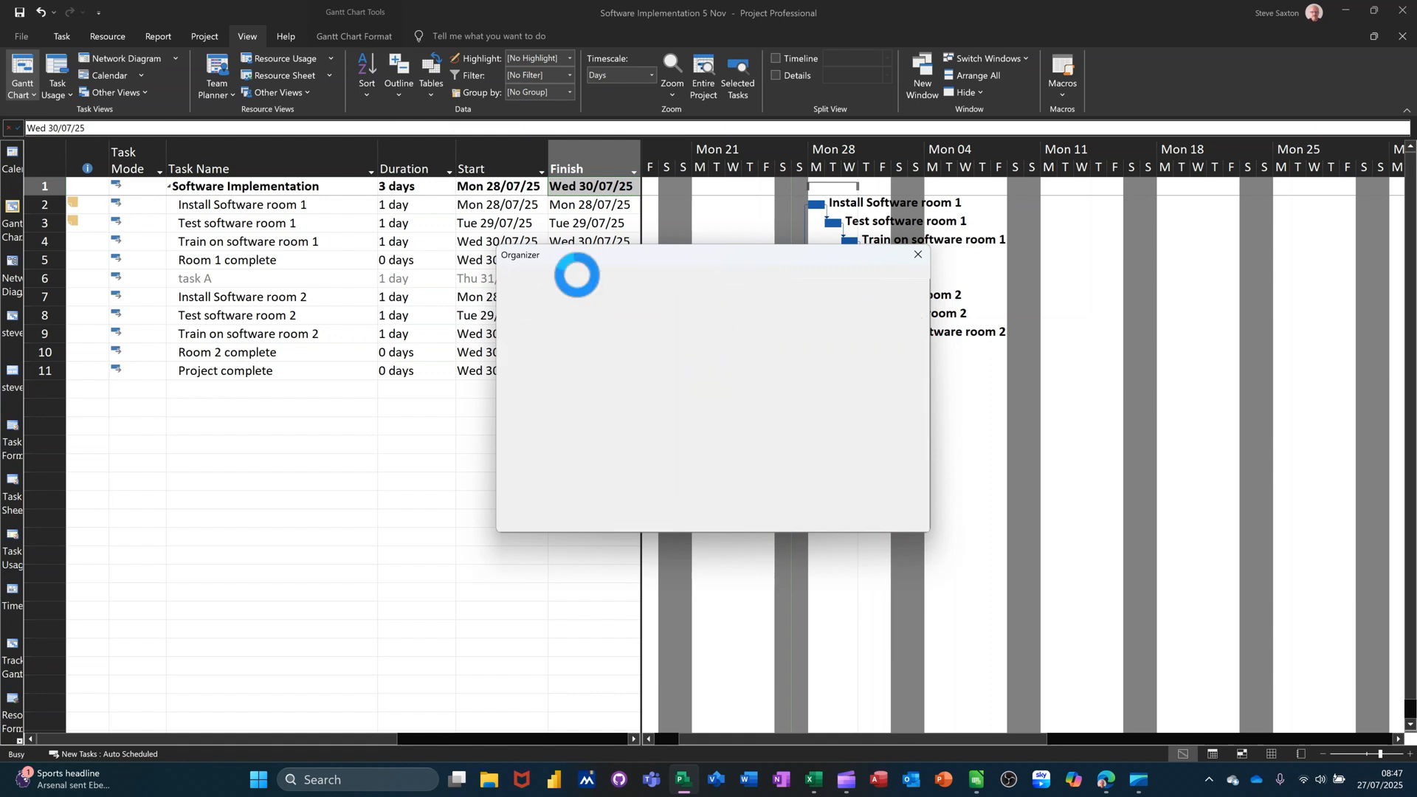
click(604, 274)
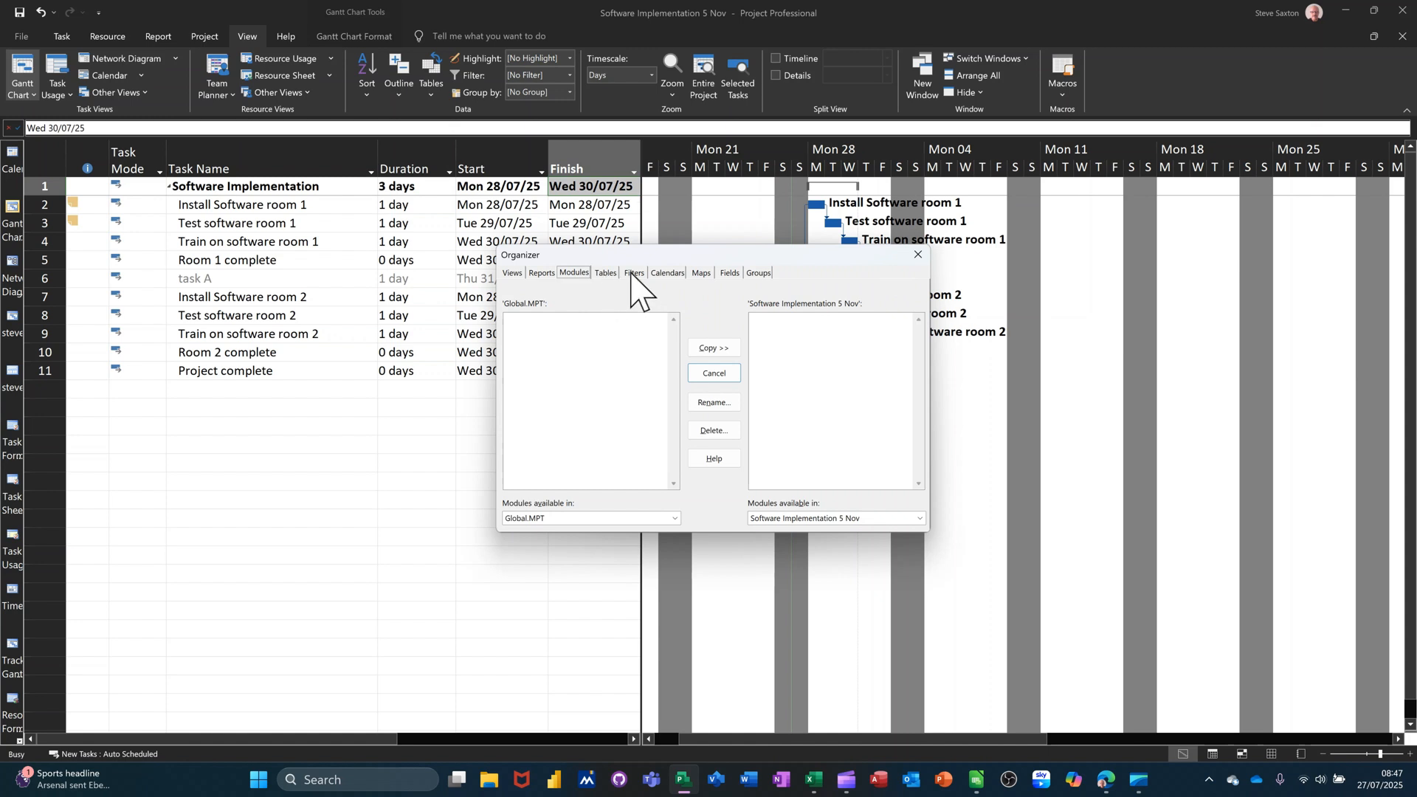
click(638, 274)
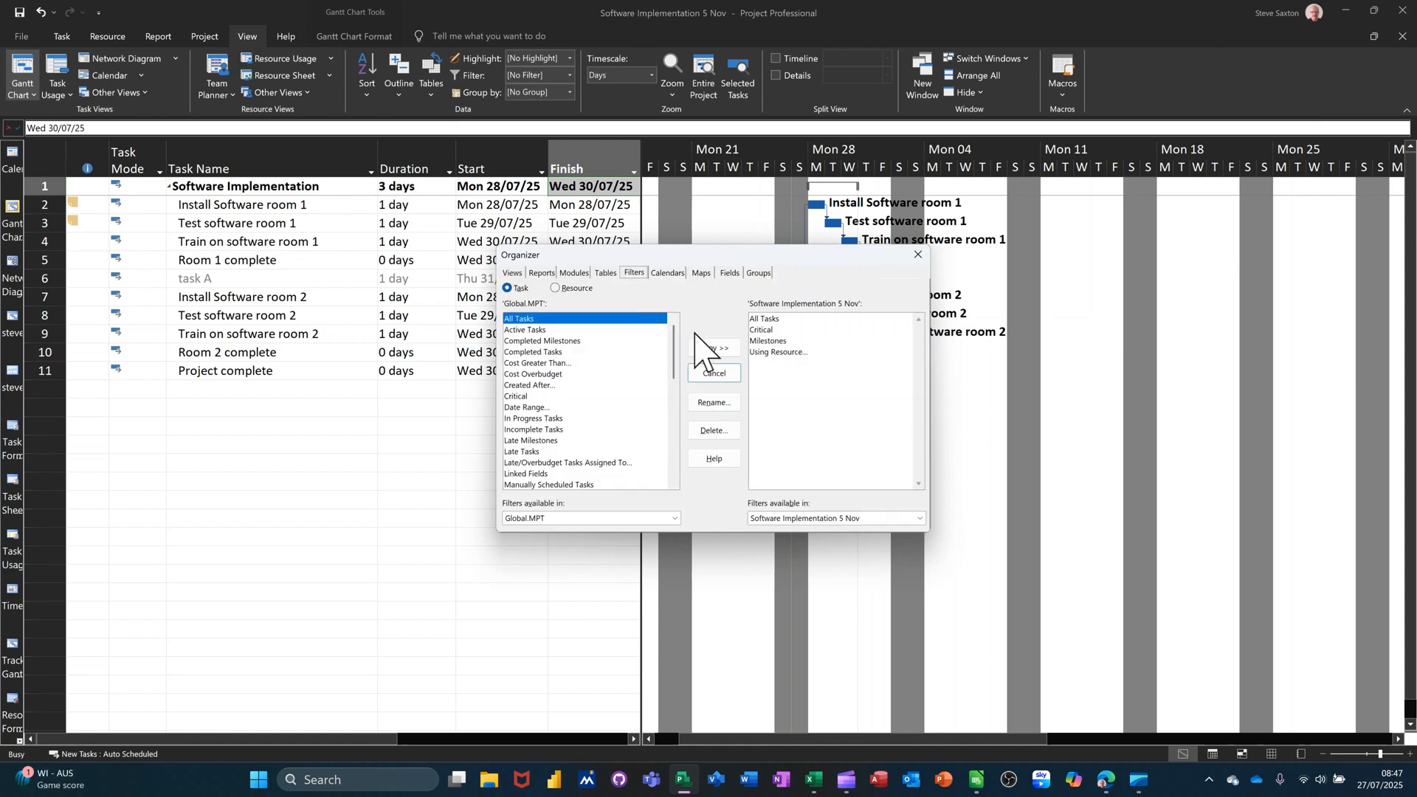
click(669, 274)
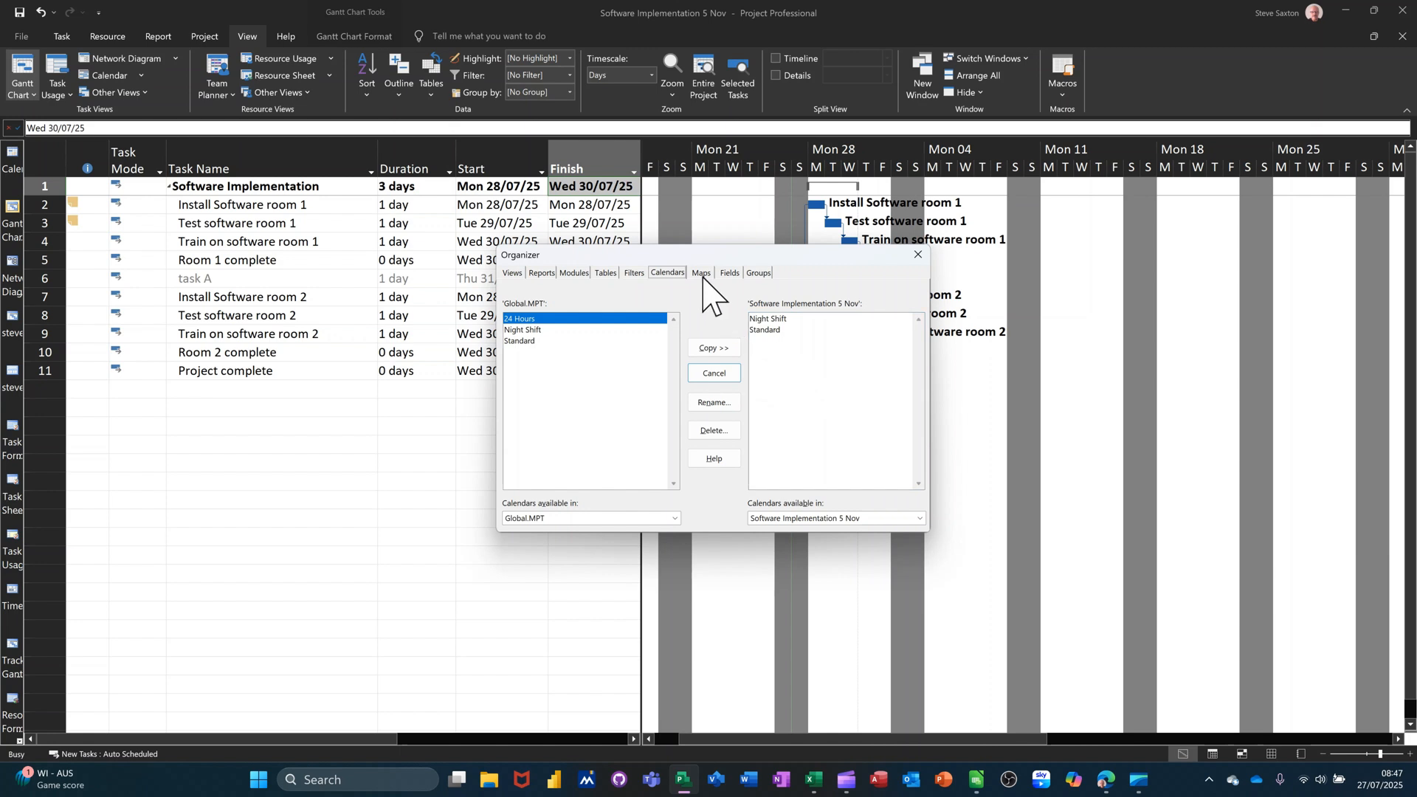
click(702, 274)
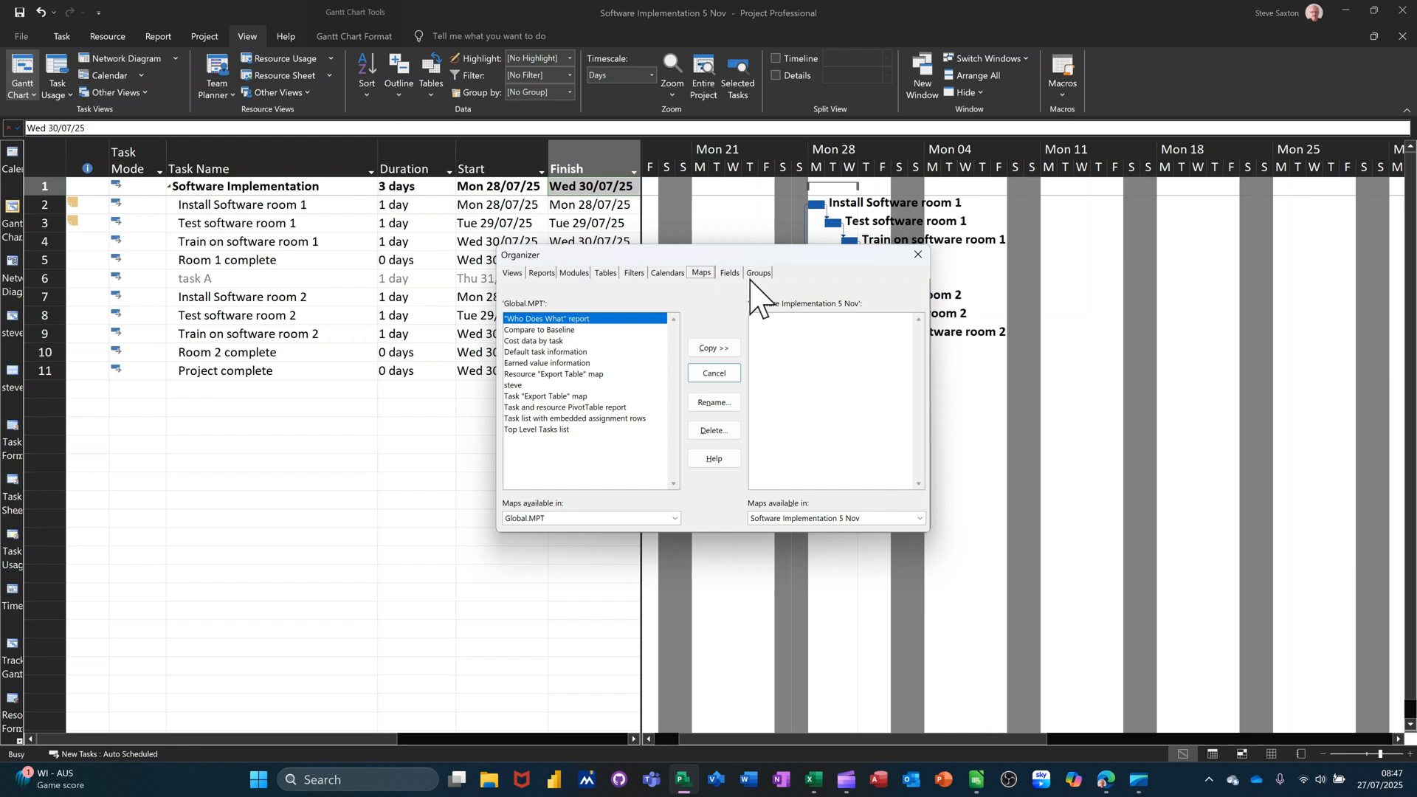
click(740, 276)
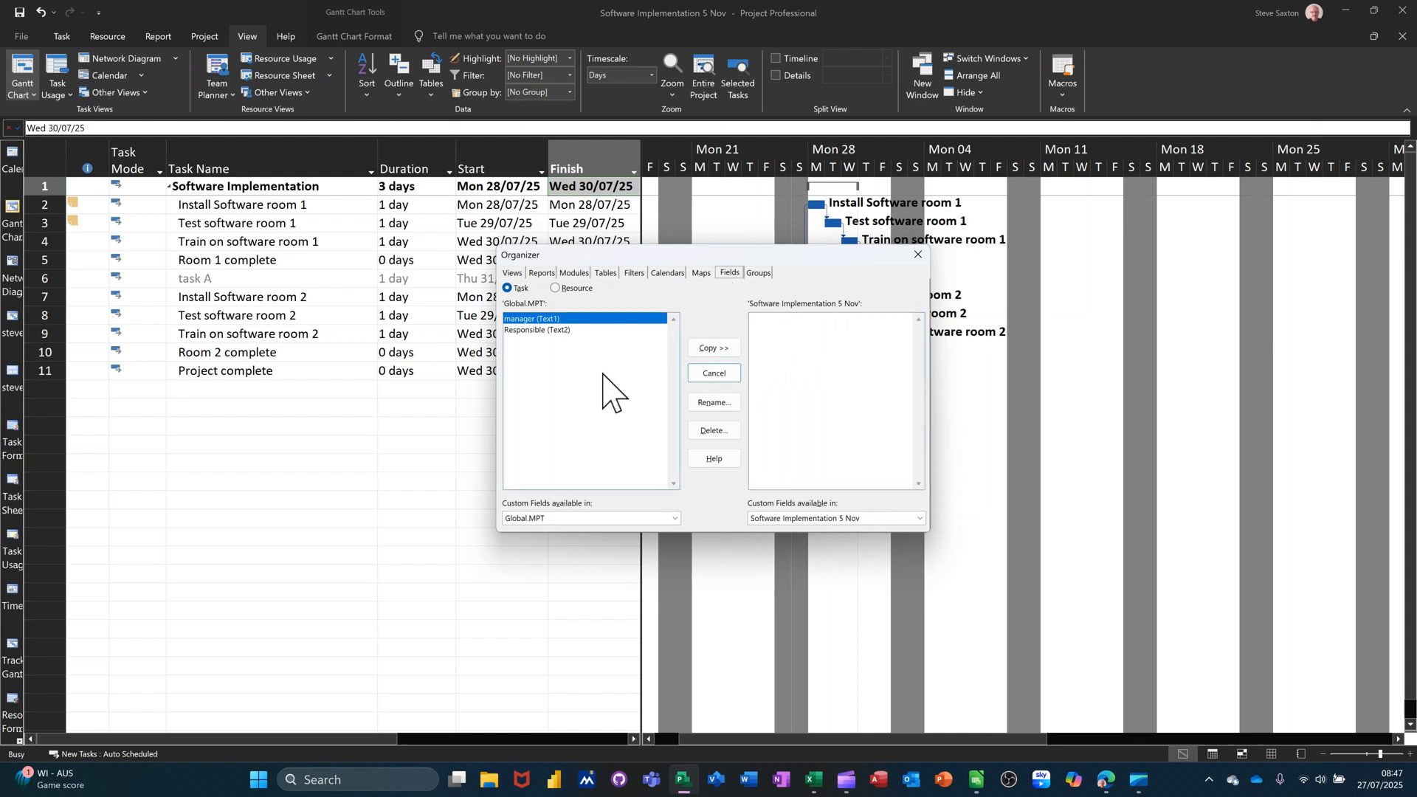
click(756, 275)
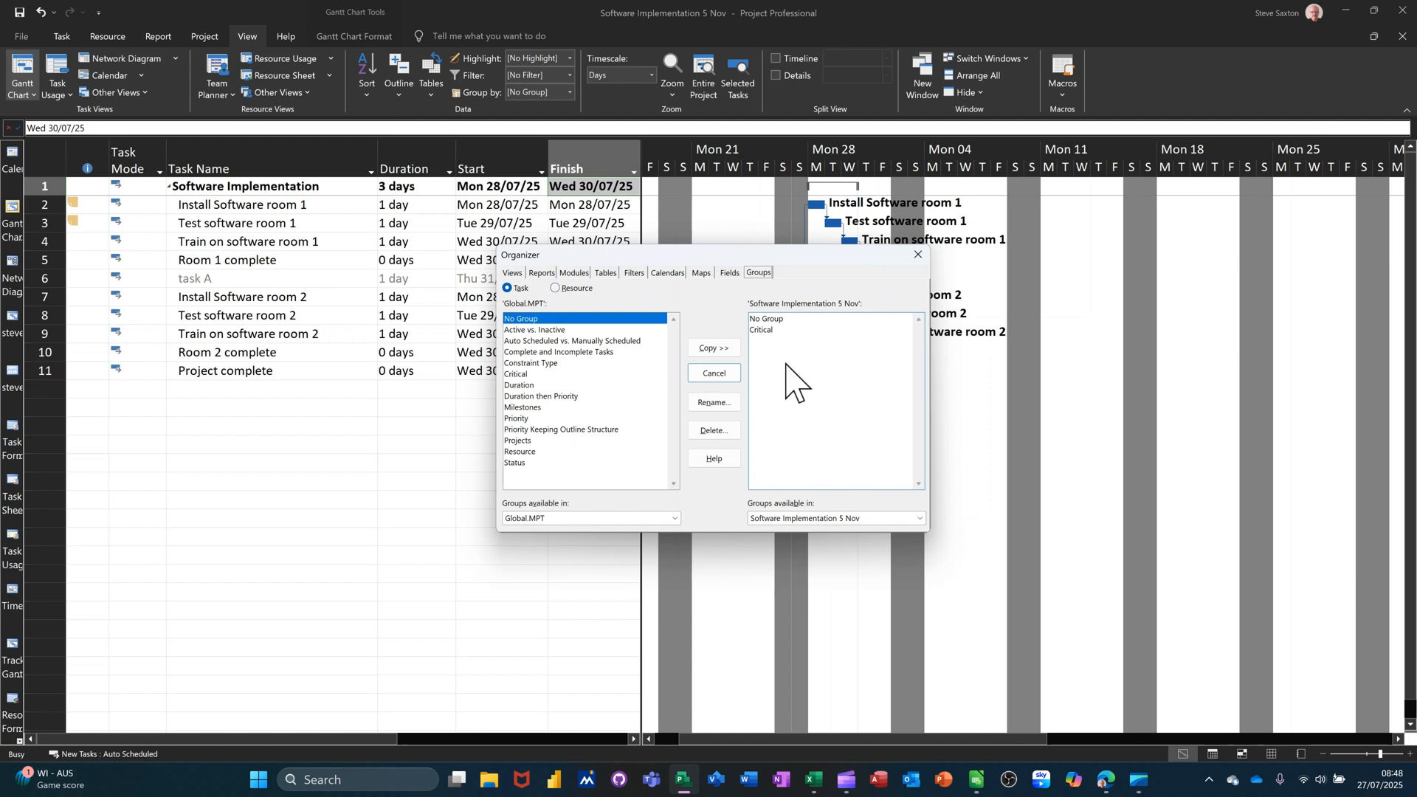
click(918, 255)
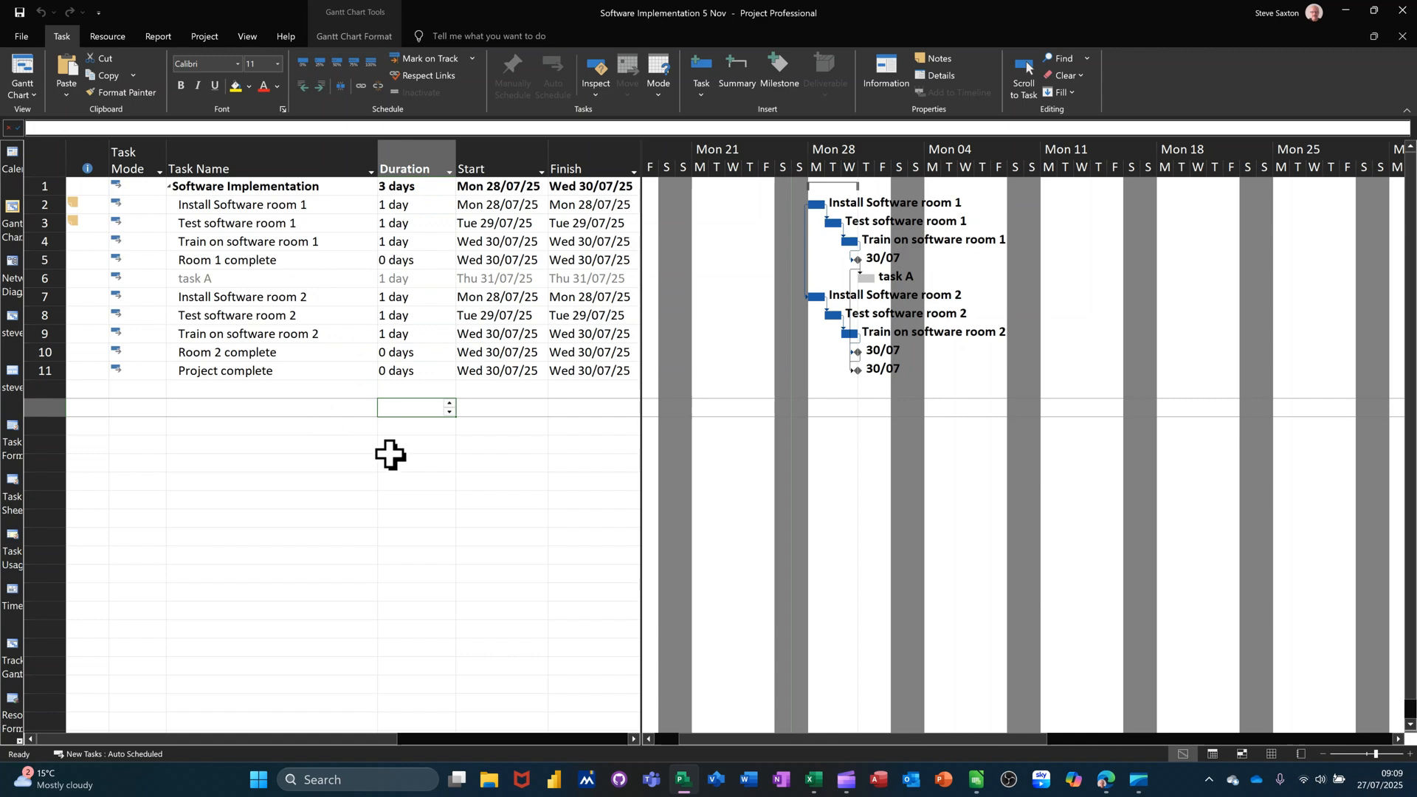
Open the Excel workbook RawData 2024 from the Excel 2025 May folder, with all file types listed
click(21, 39)
click(56, 136)
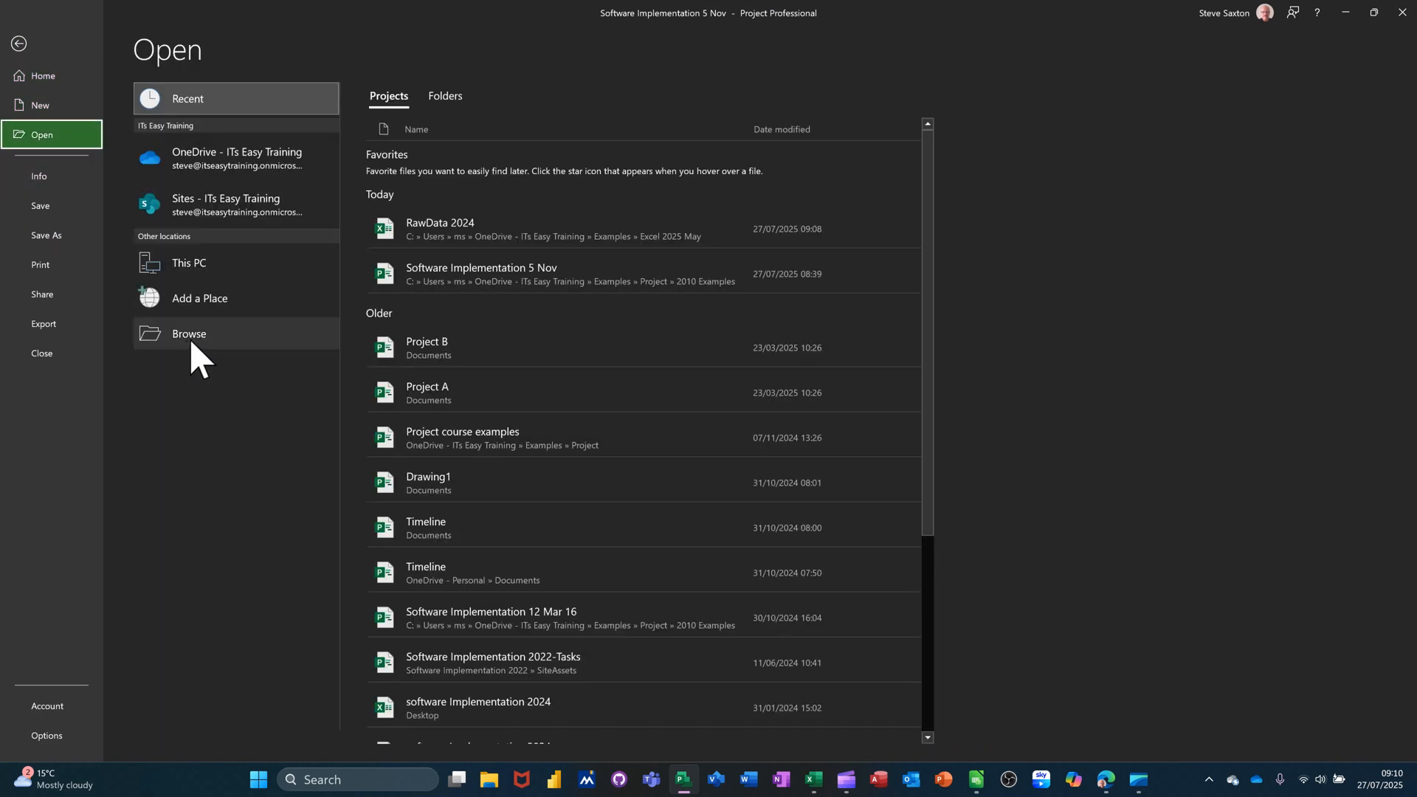
click(191, 344)
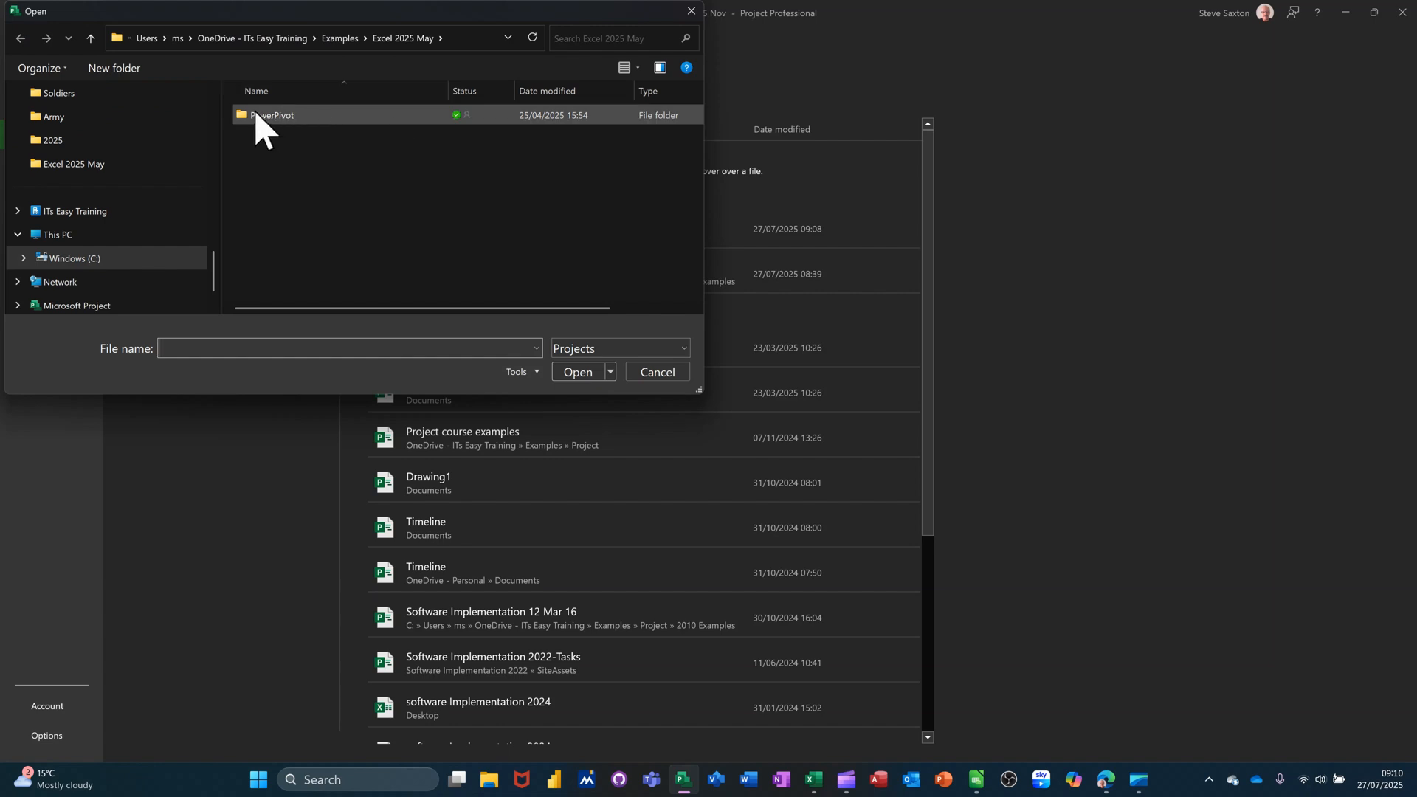
click(595, 348)
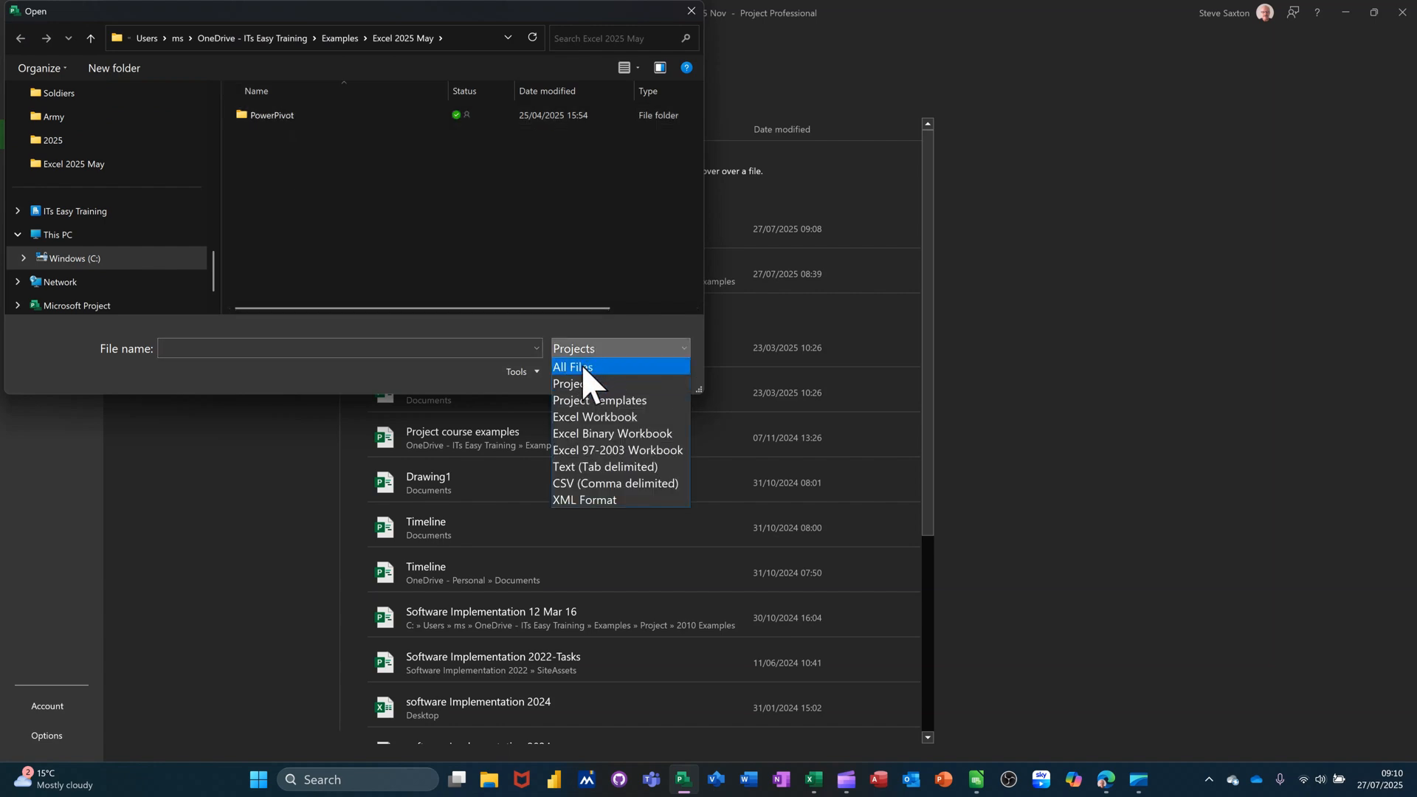
click(583, 368)
scroll(362, 210, down, 5)
scroll(351, 211, down, 4)
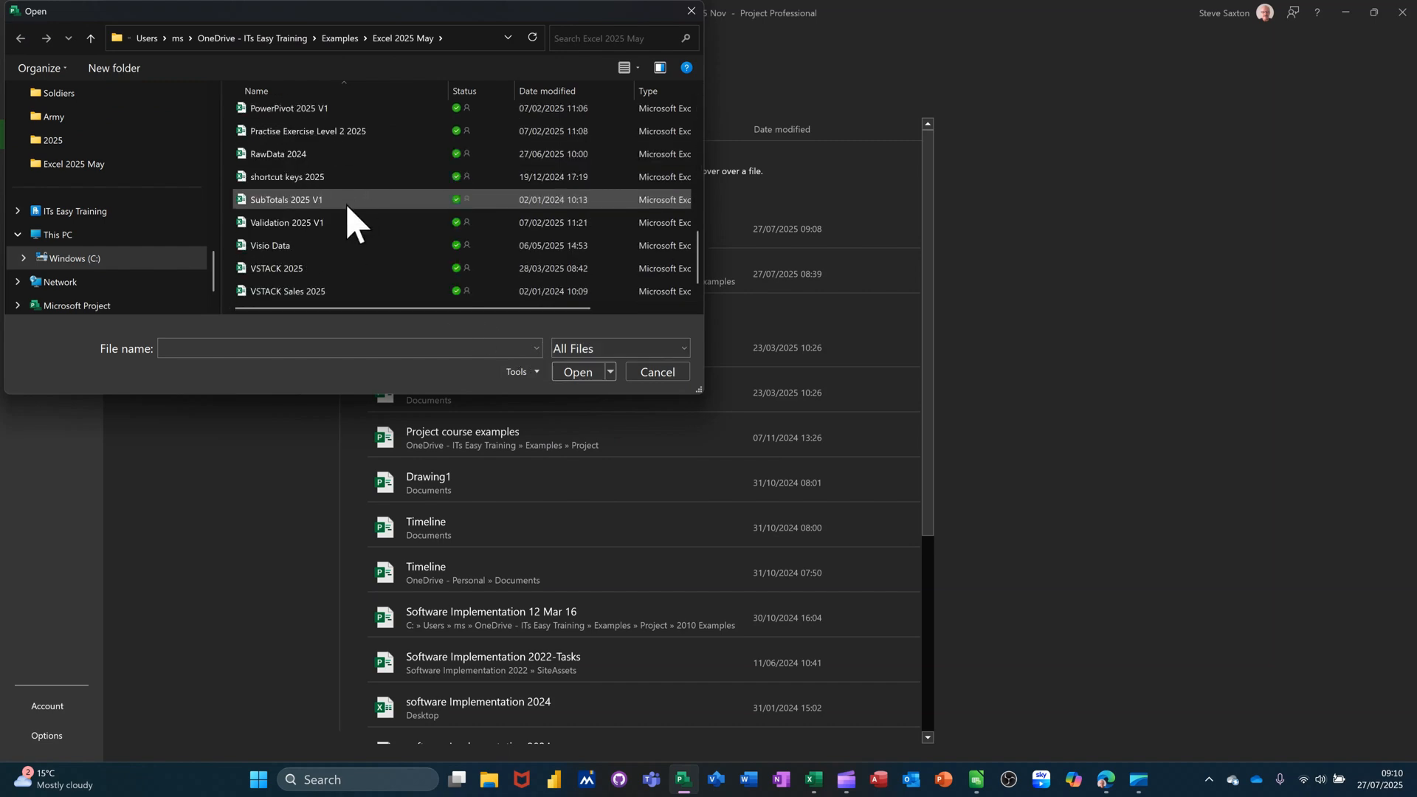
click(296, 155)
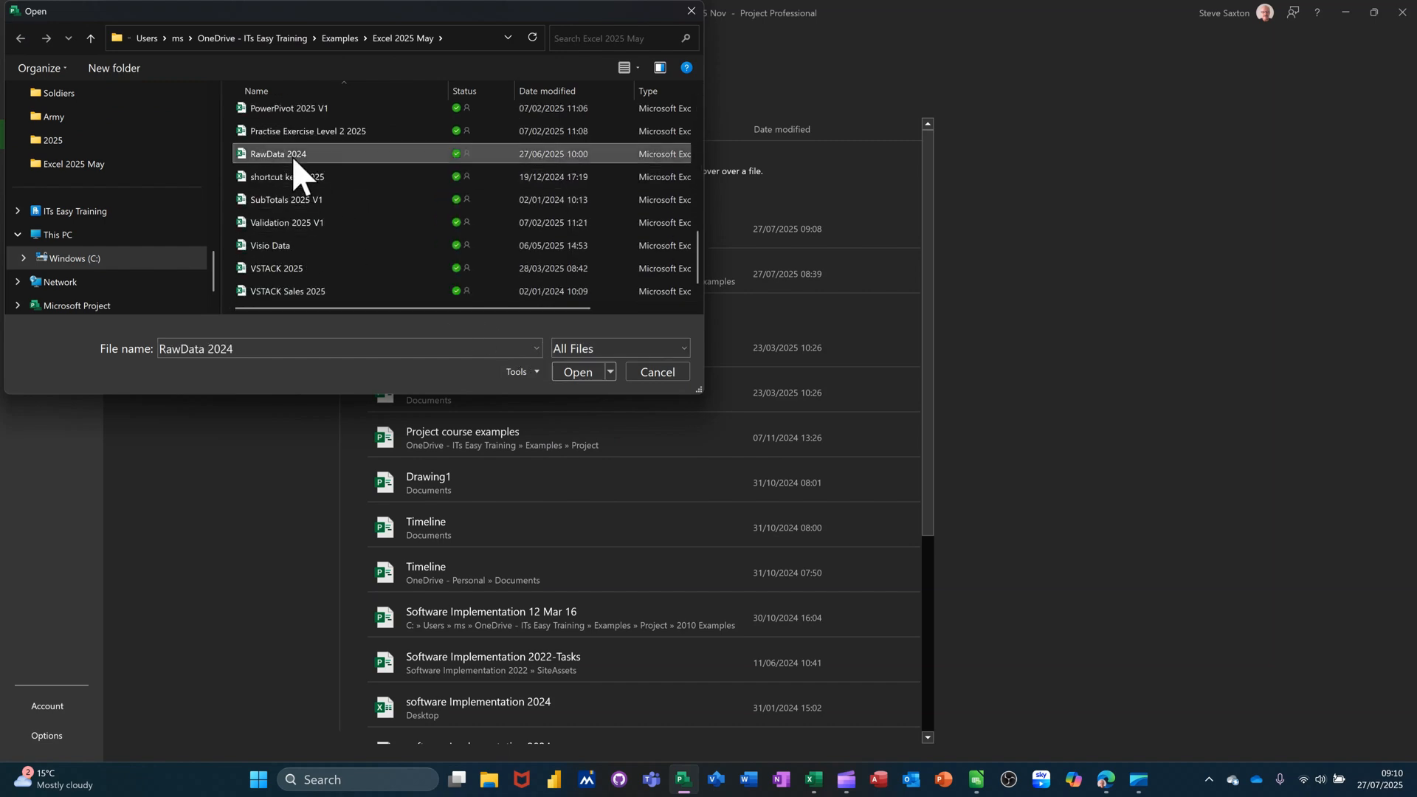
click(578, 373)
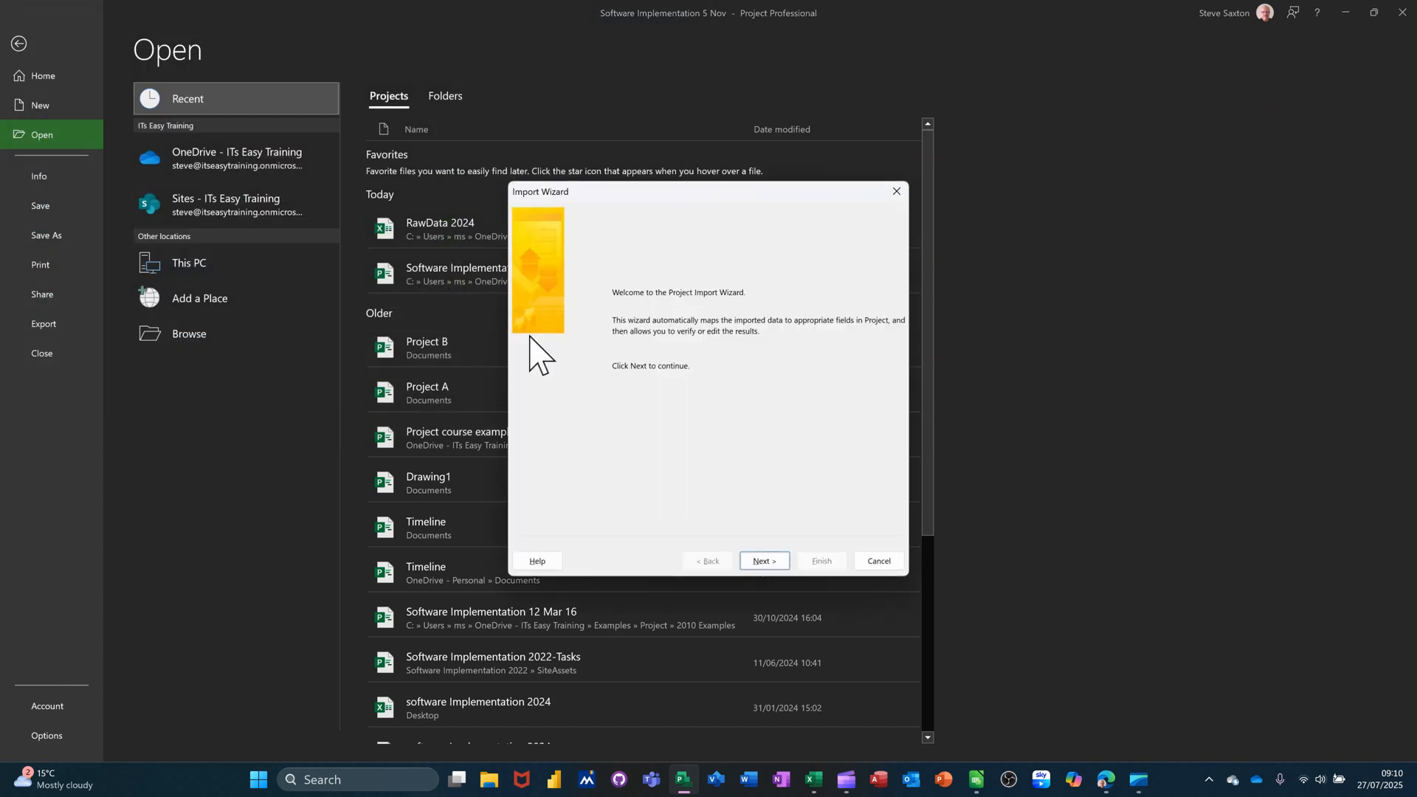
Set the workbook import to use a new map and to come in as a new project
click(765, 561)
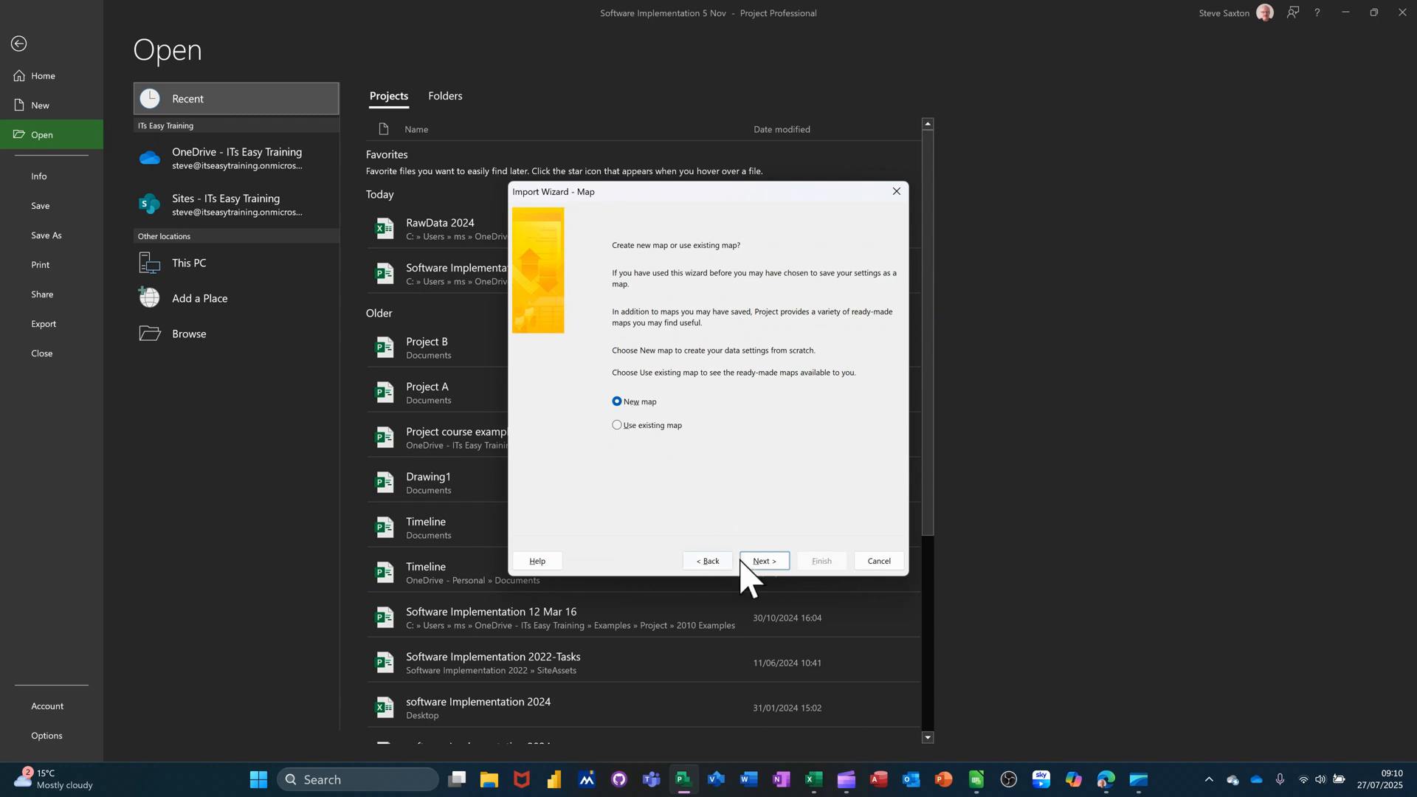
click(763, 563)
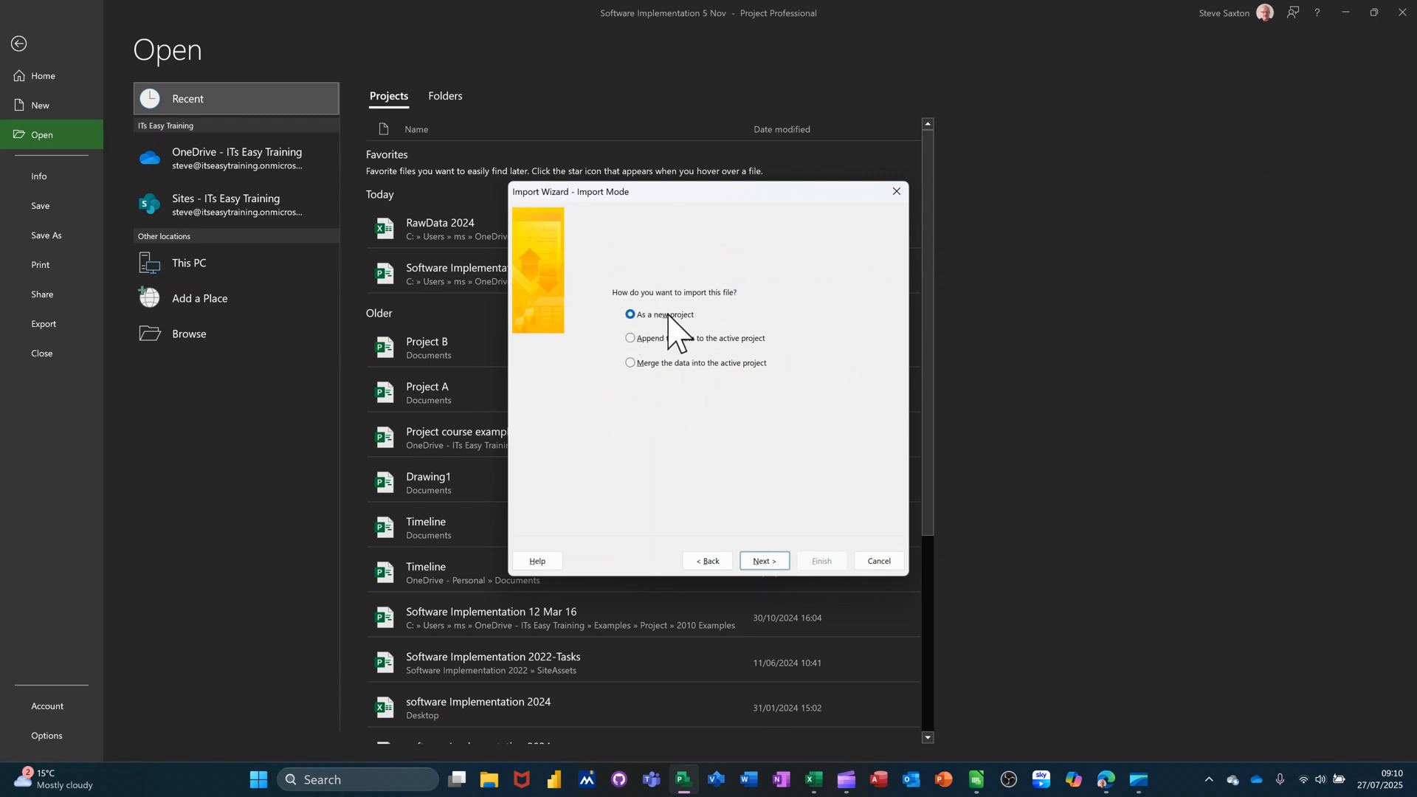
click(763, 562)
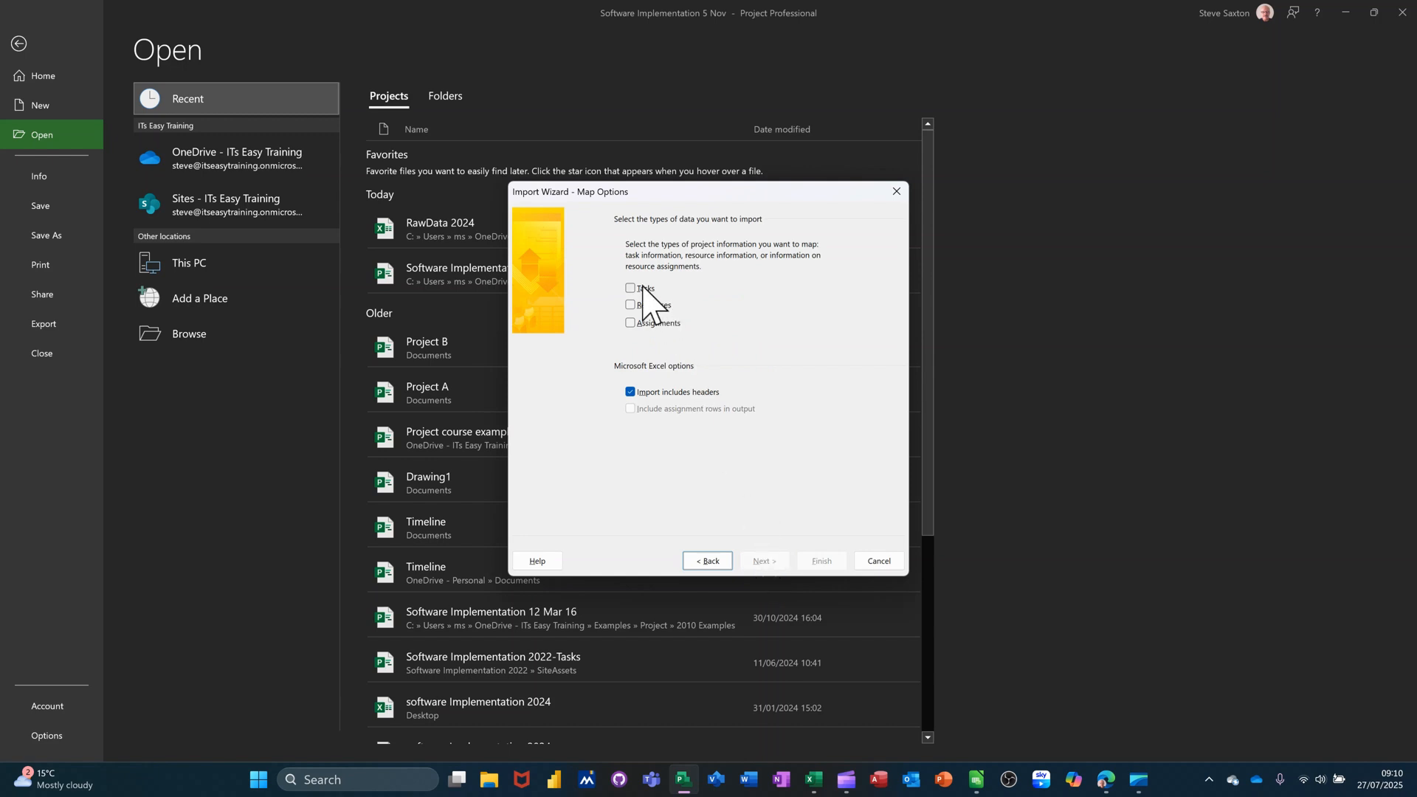
Set the import to bring in task data with headers, using Sheet1 as the source worksheet
click(630, 289)
click(765, 563)
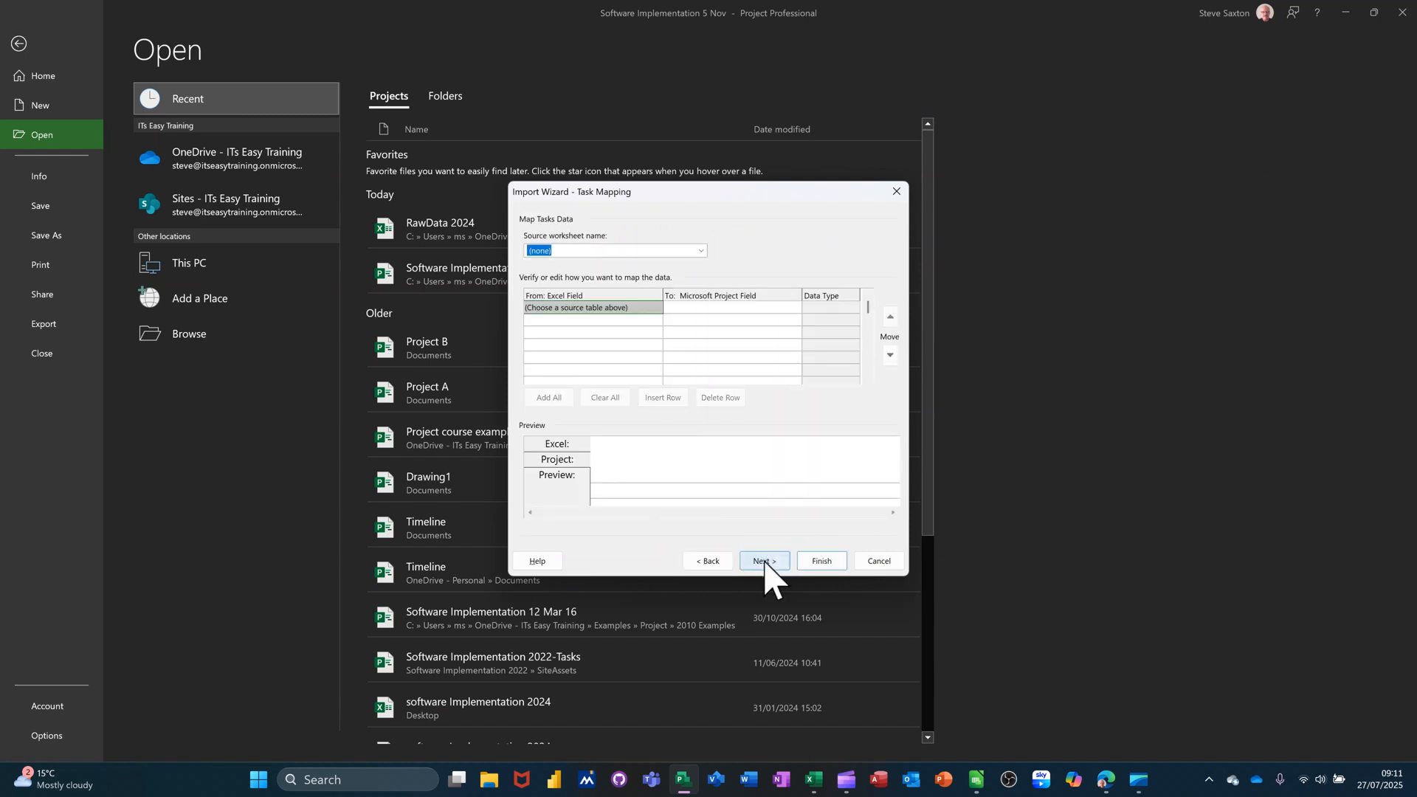
click(701, 251)
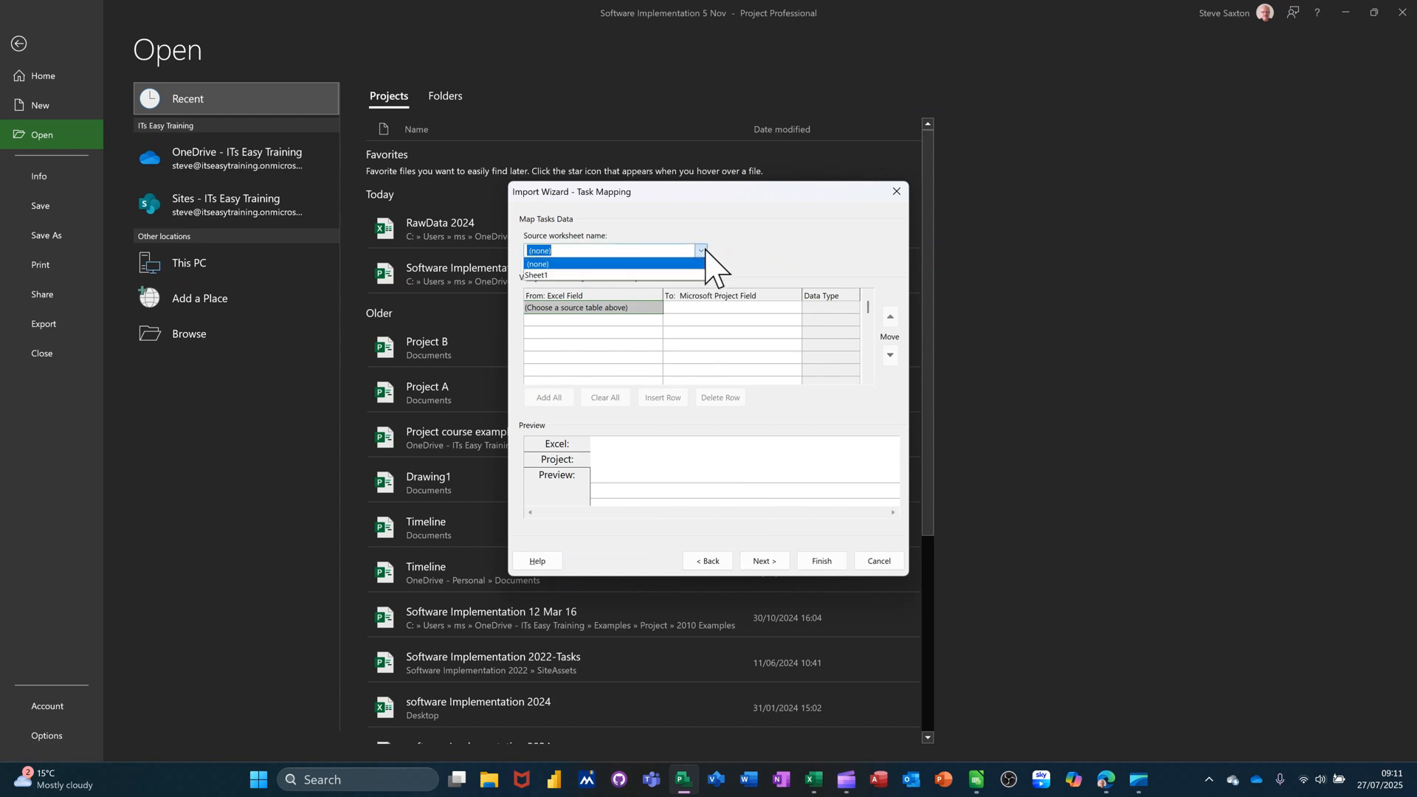
click(555, 275)
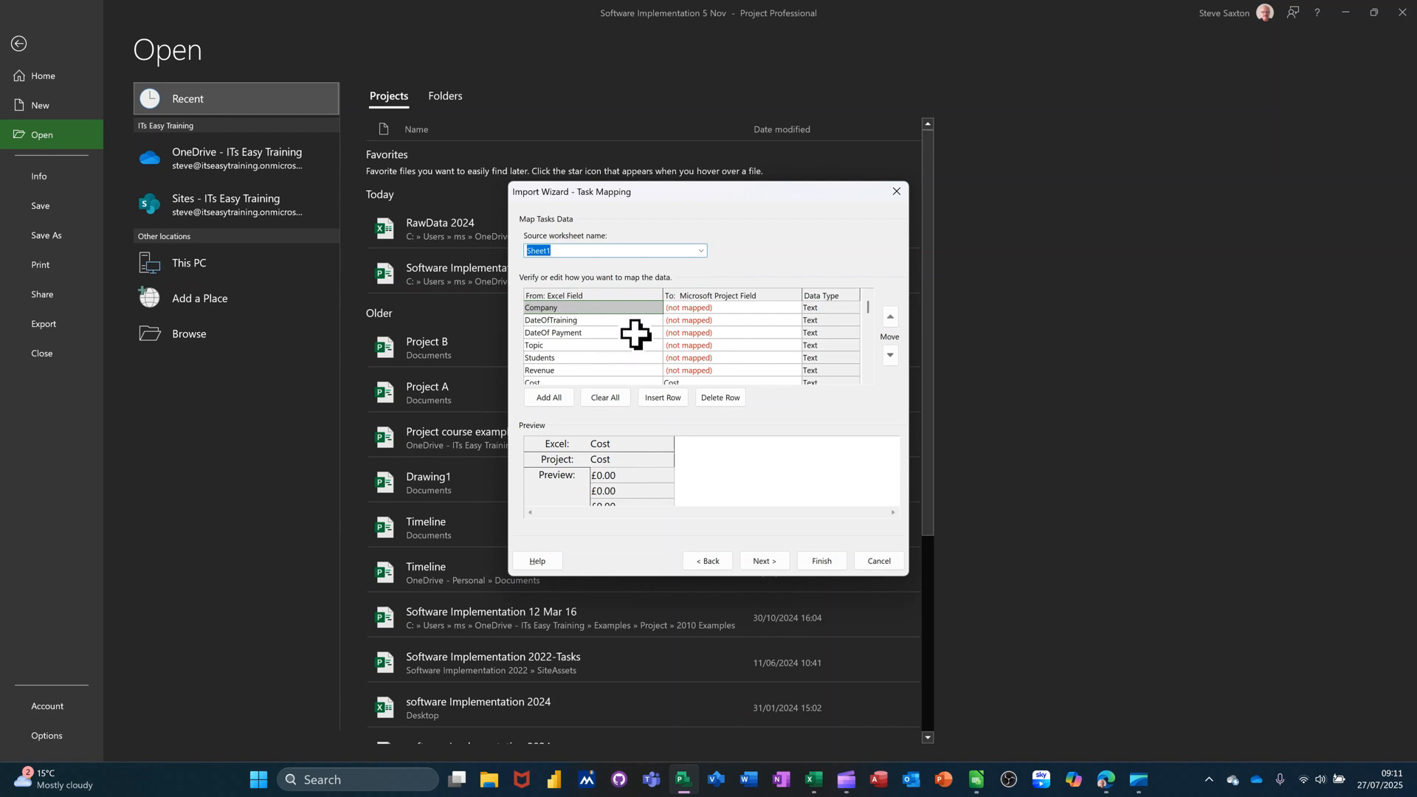
Map the Excel fields Company to Name, DateOfTraining to Start and DateOf Payment to Finish
click(720, 307)
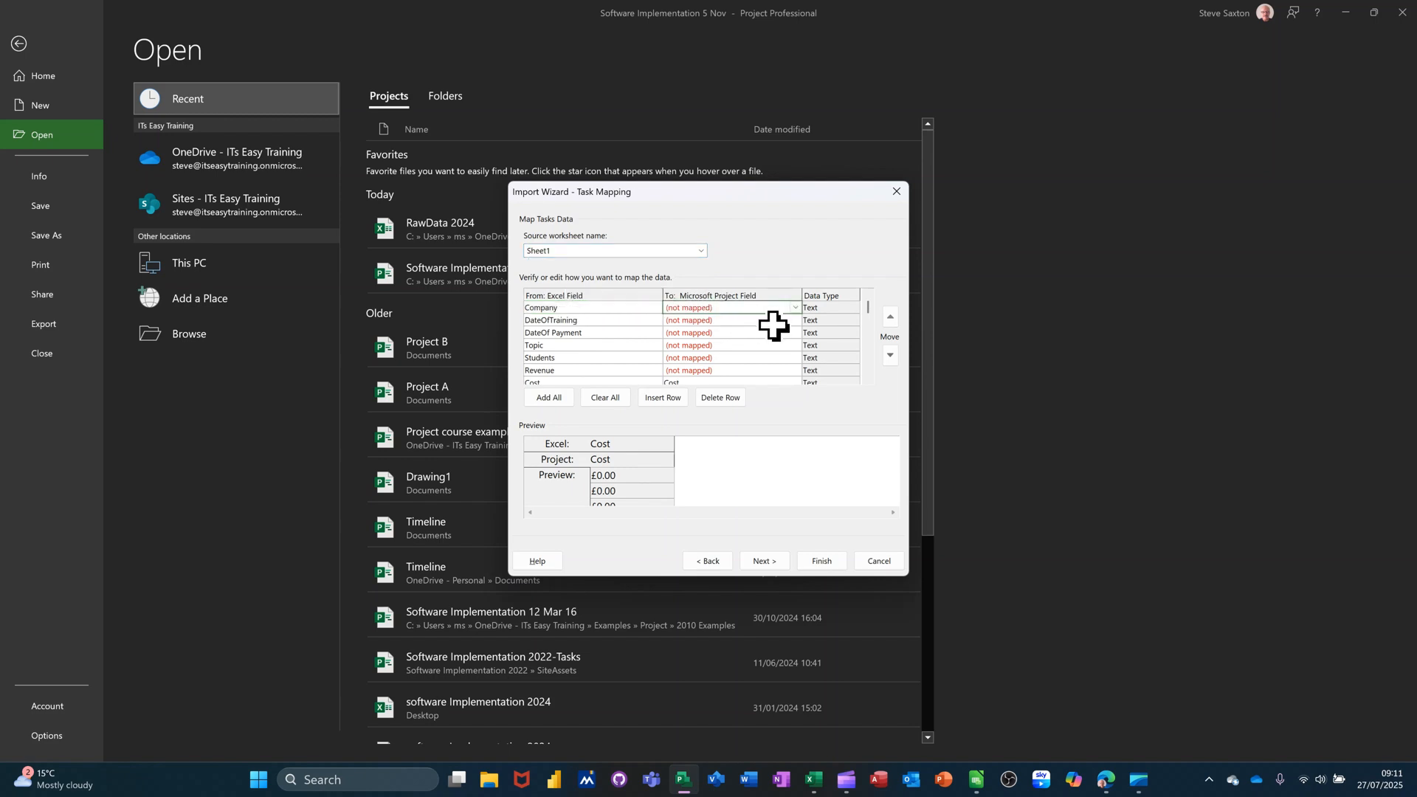
text(Name)
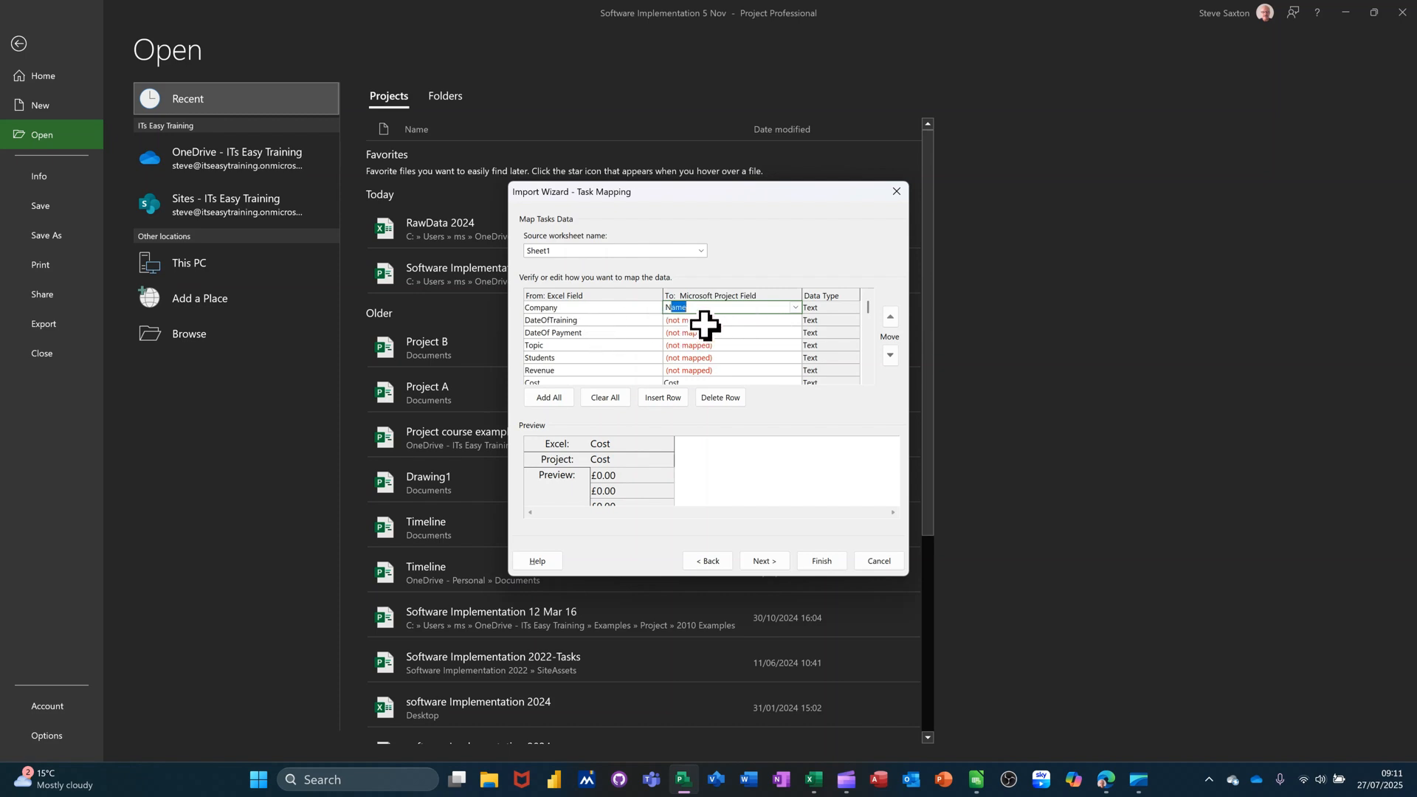
click(710, 320)
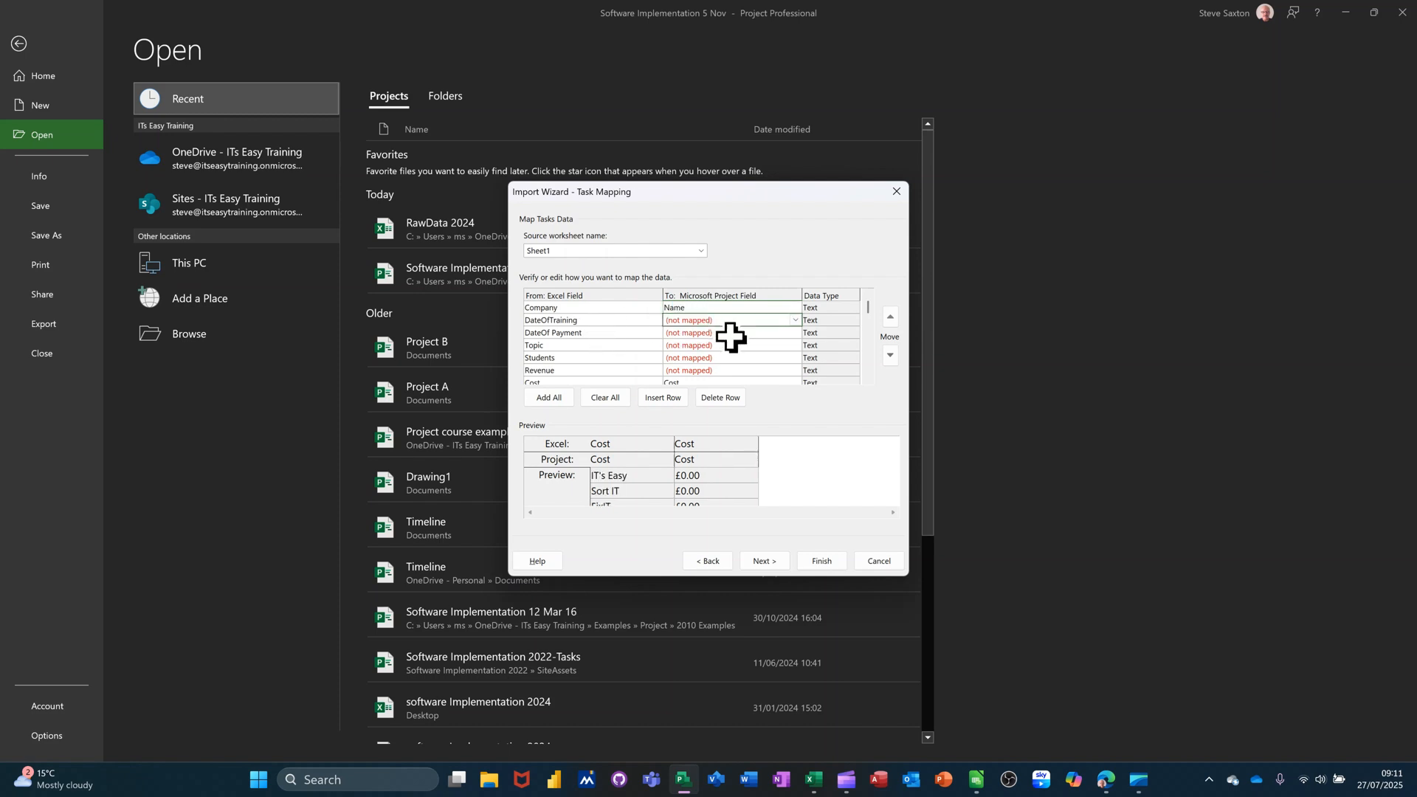
text(Start)
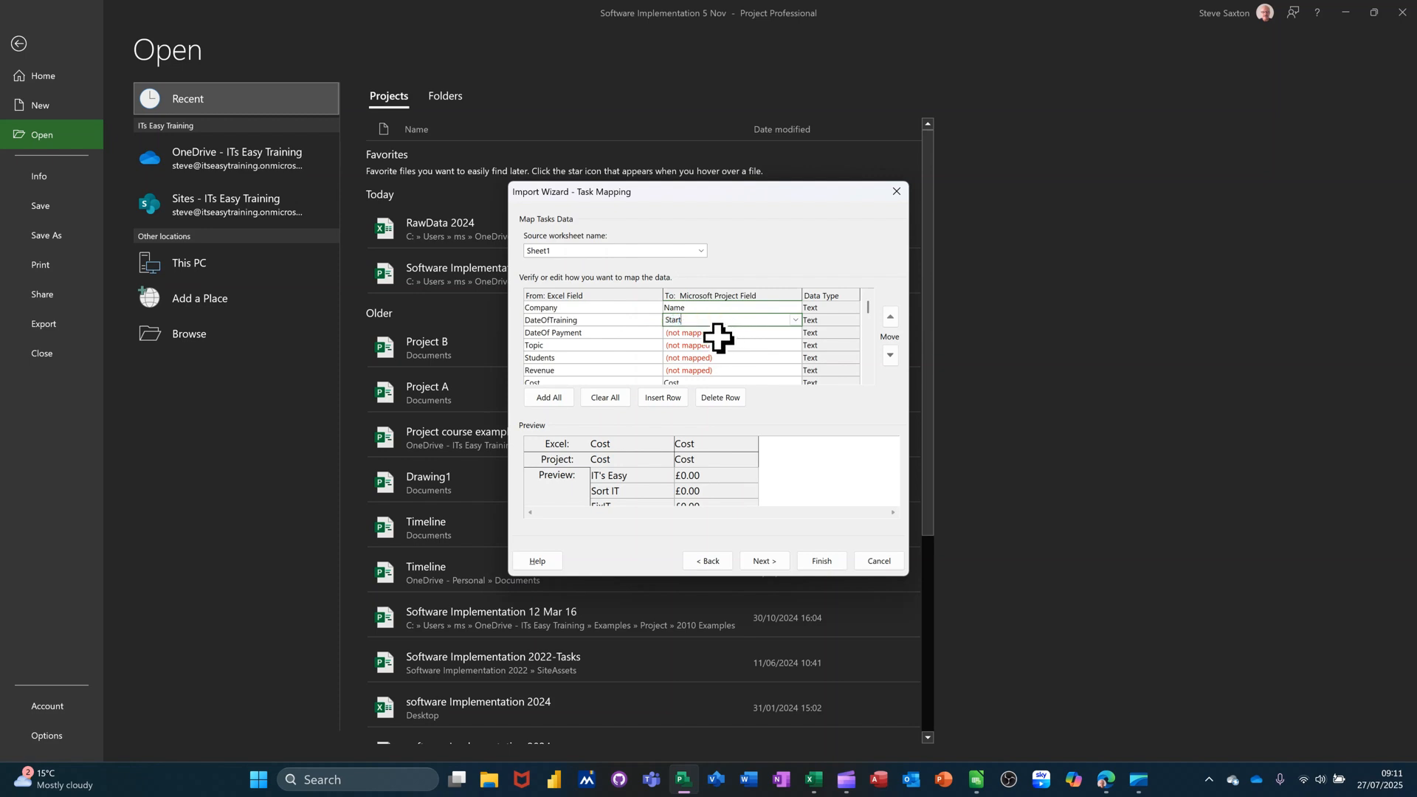
click(719, 335)
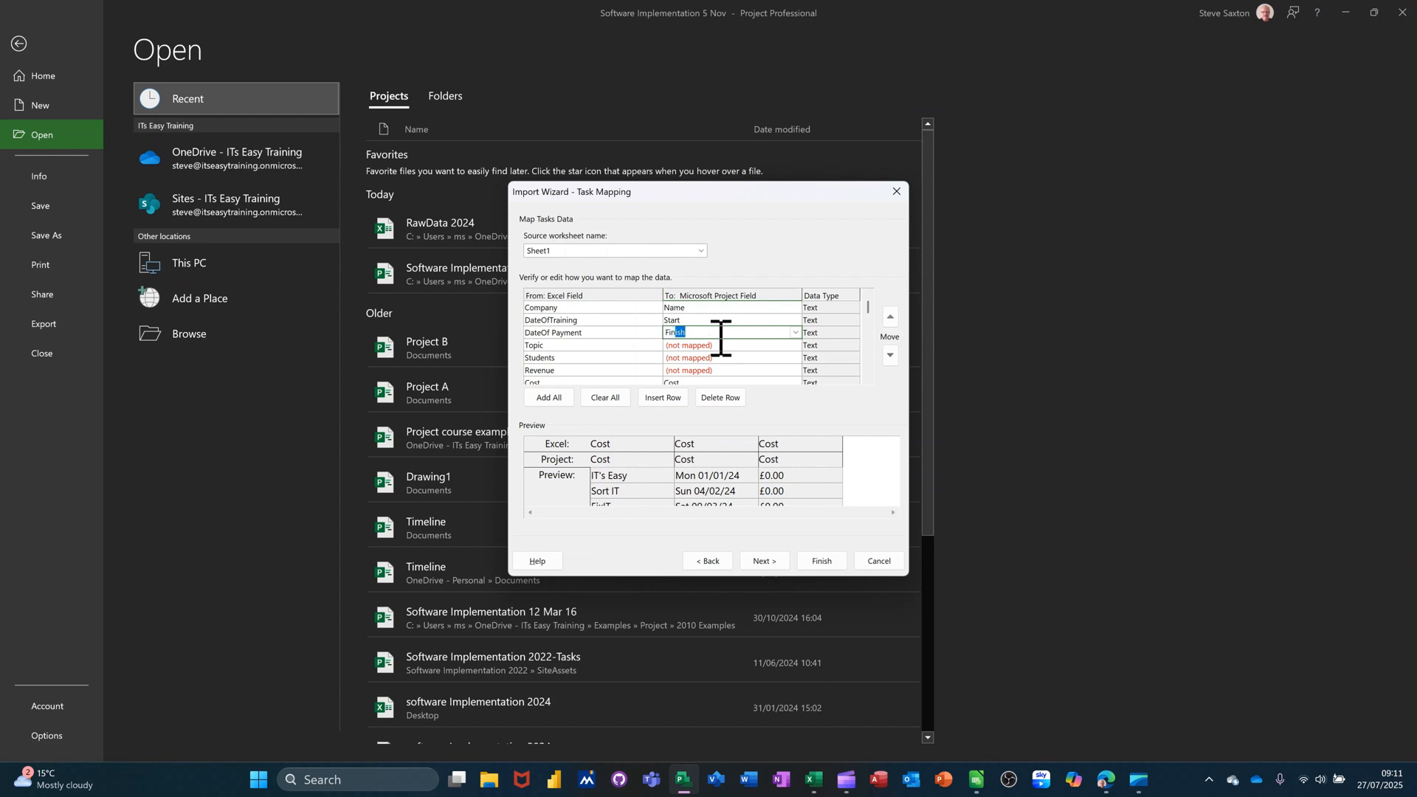
key(Return)
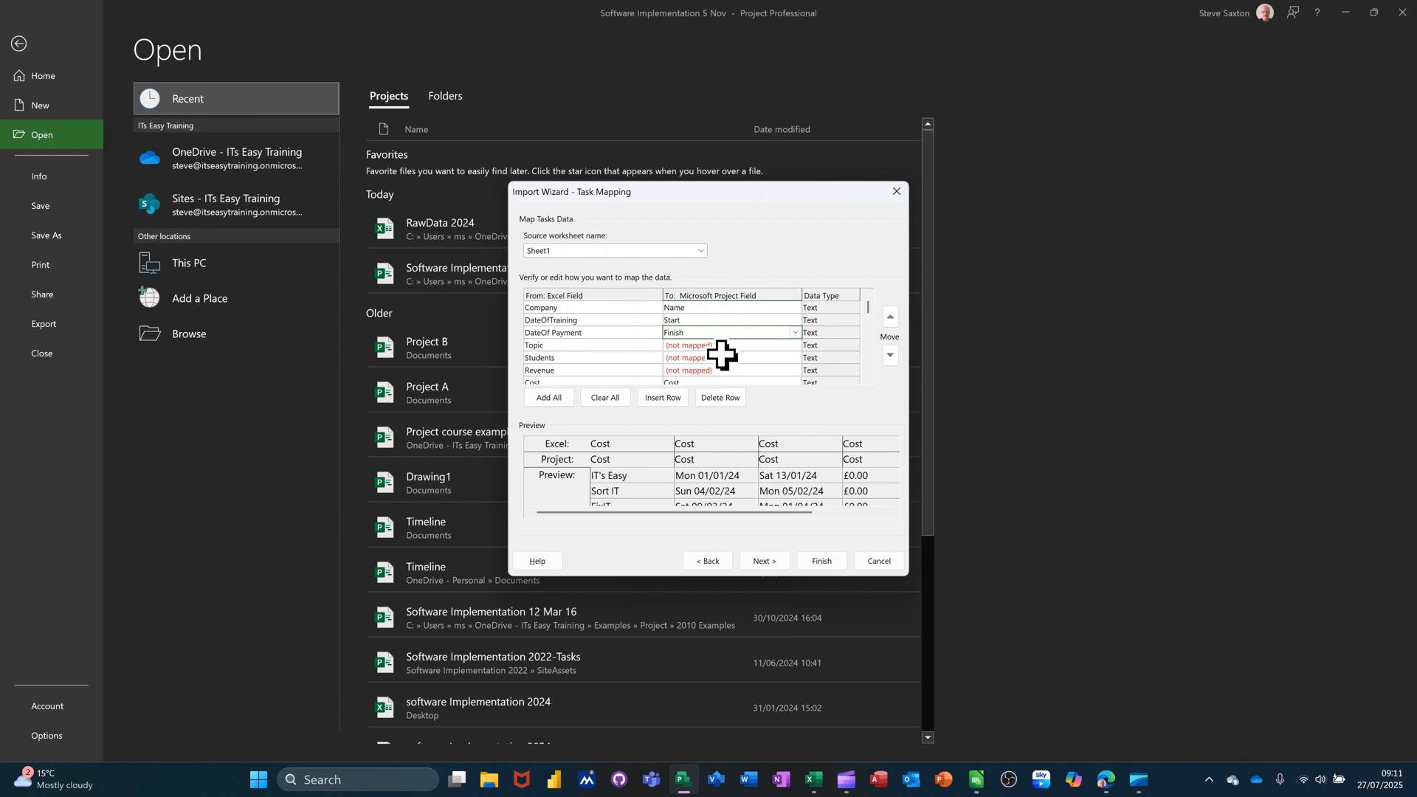
Delete the Topic, Students, Revenue, Cost, Location and Country rows from the task mapping
click(701, 345)
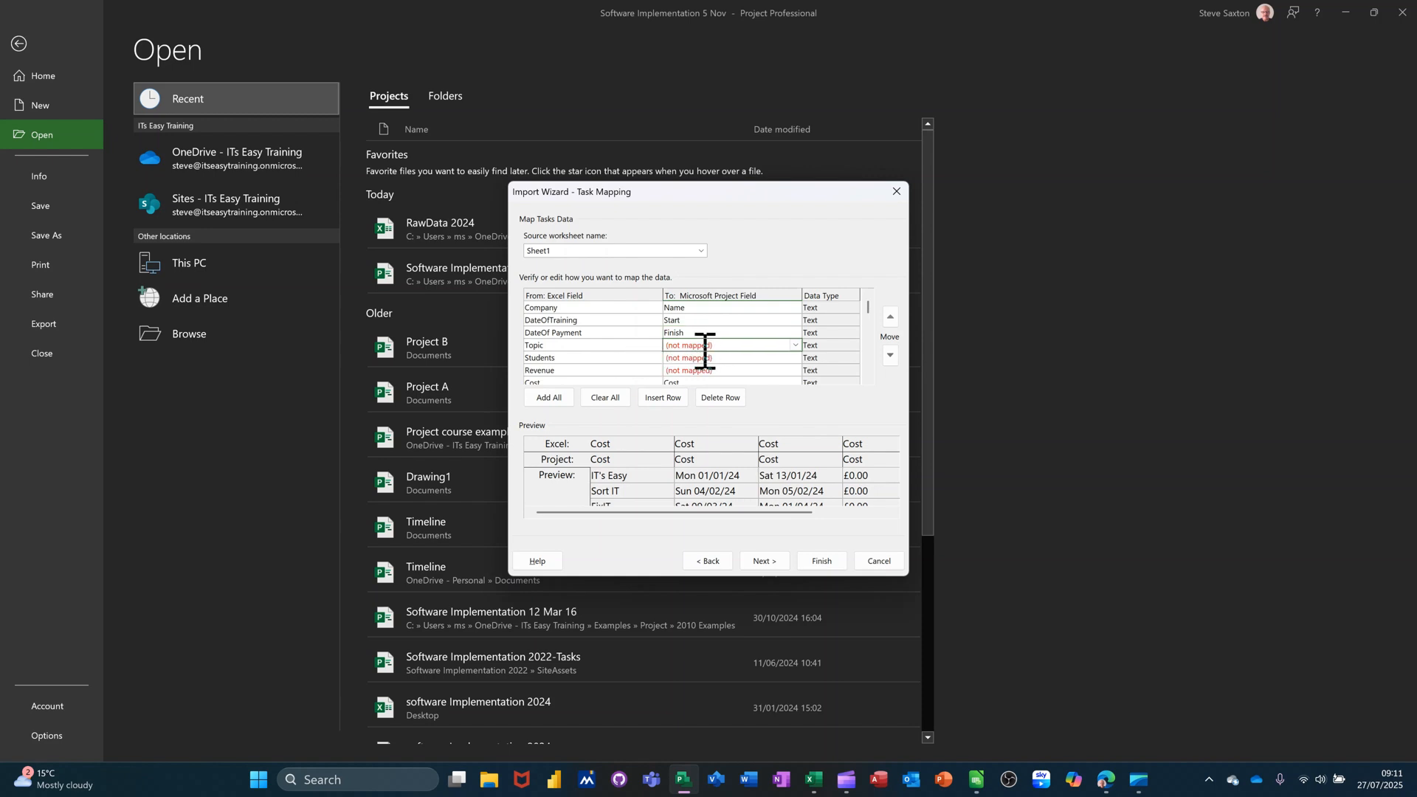
click(723, 399)
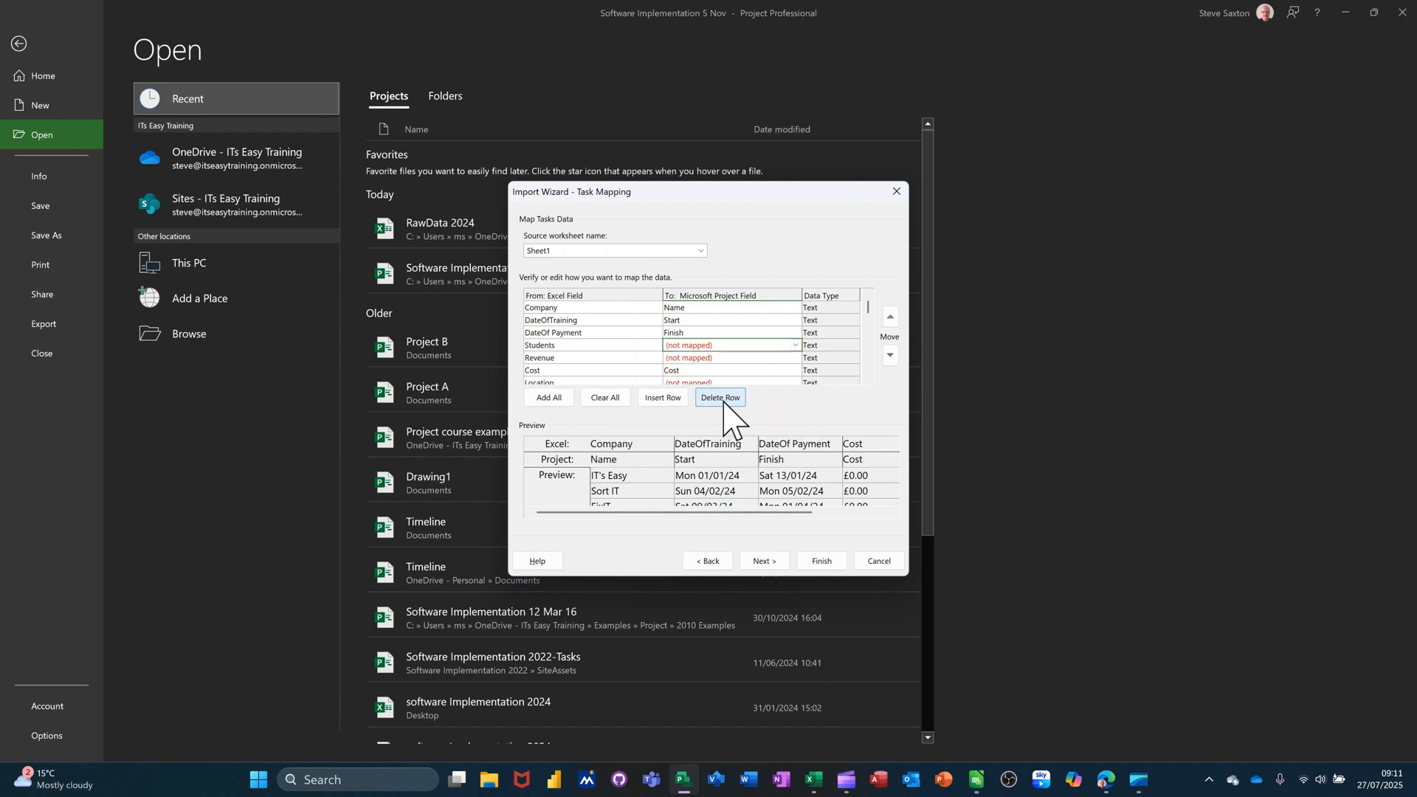
click(723, 400)
click(722, 399)
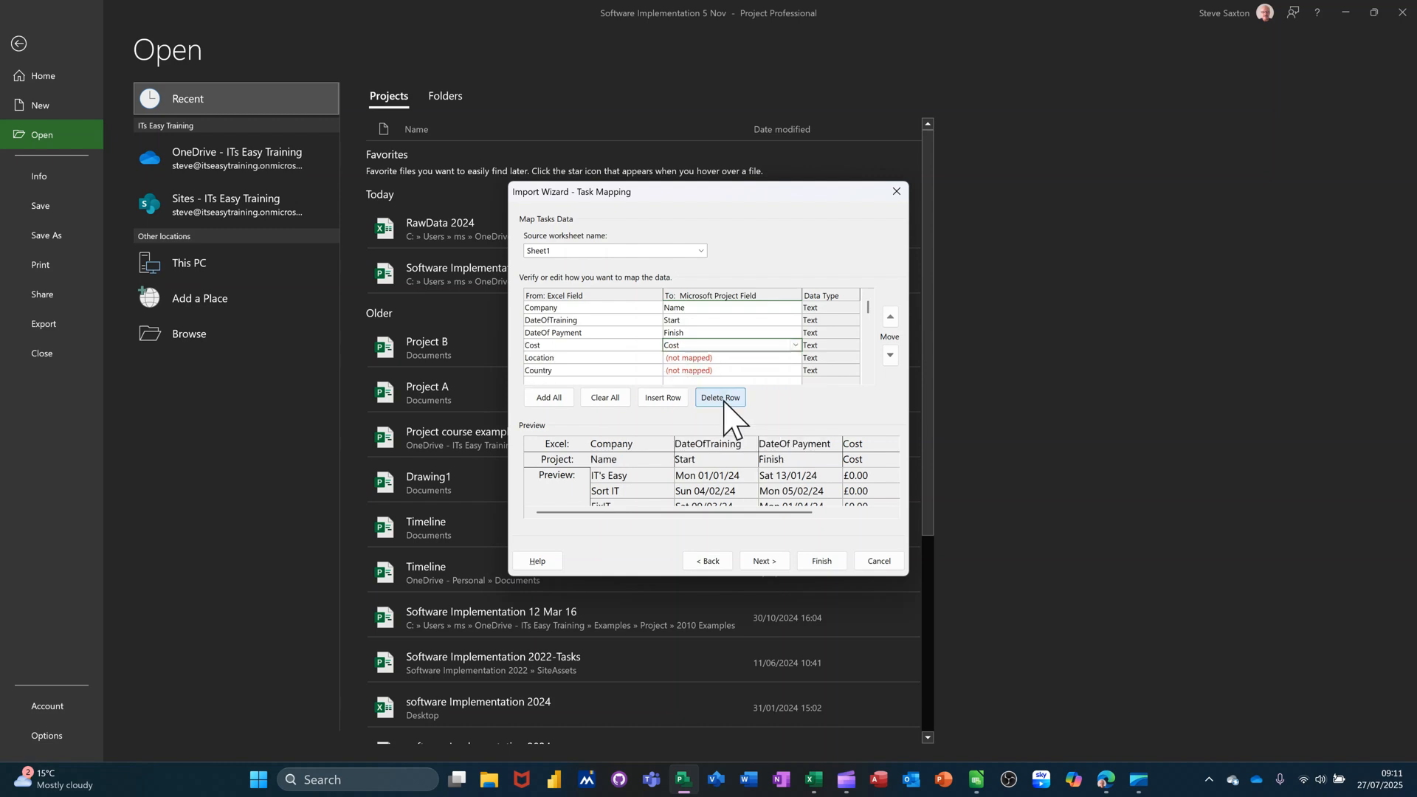
click(722, 400)
click(722, 399)
click(723, 400)
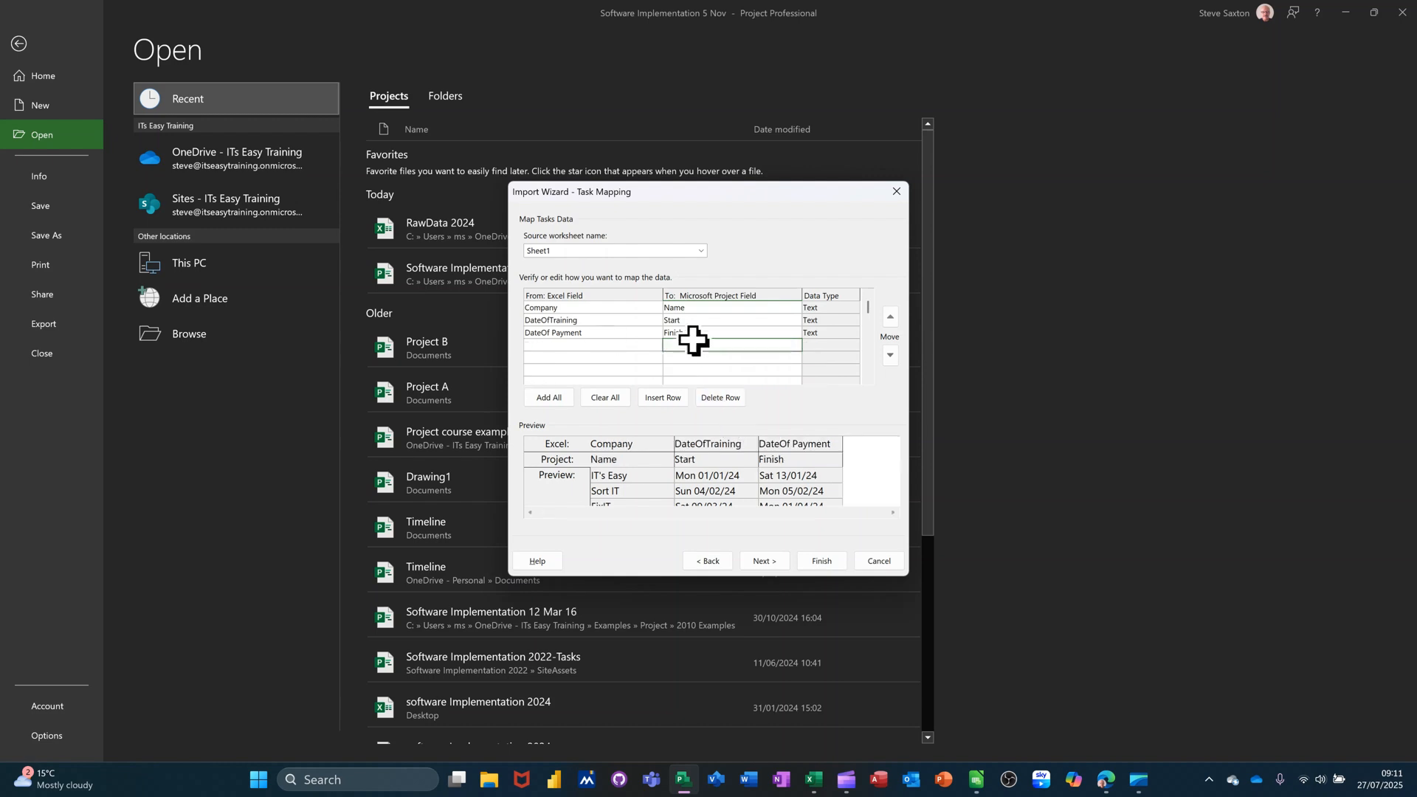
Finish the import without saving the map and dismiss the project start date warning
click(763, 561)
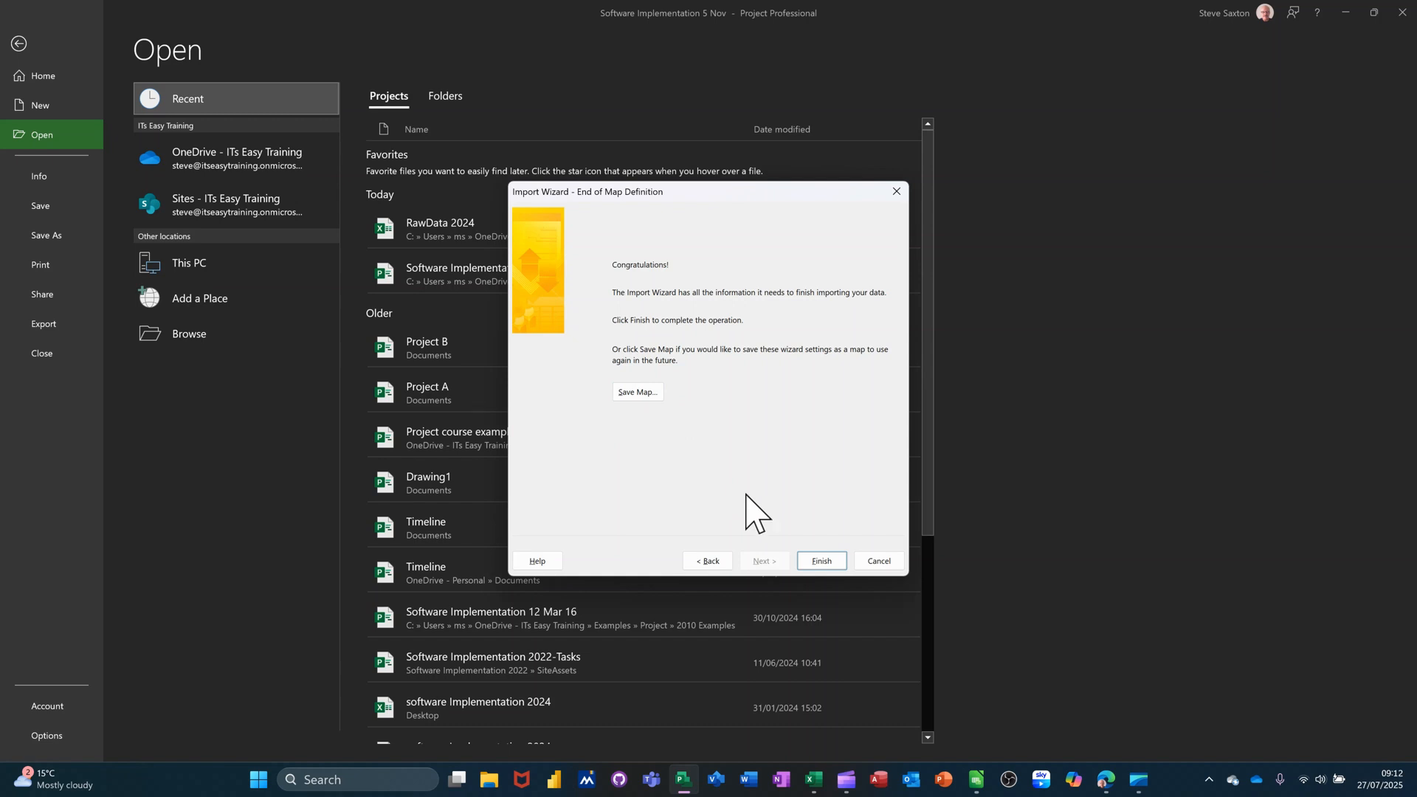
click(820, 561)
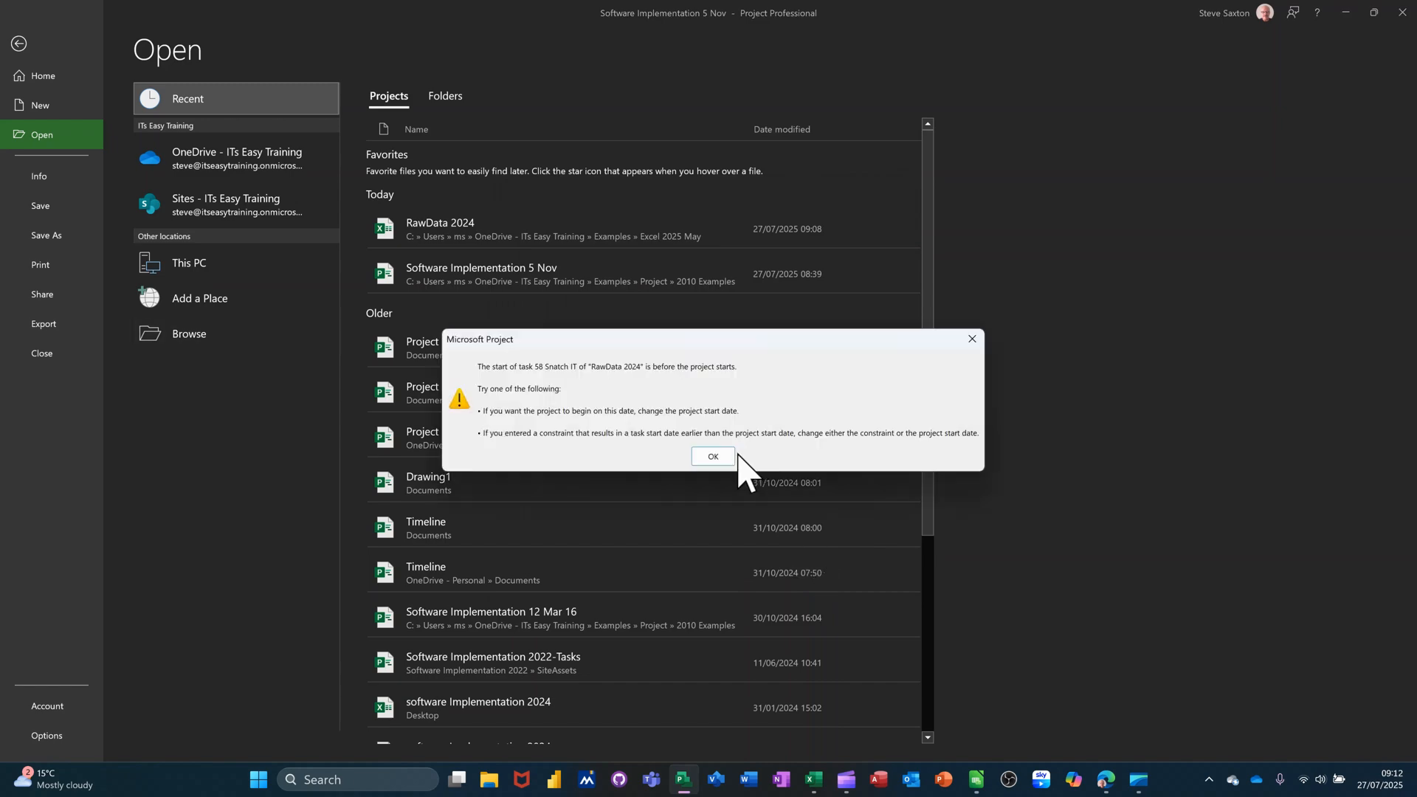
click(713, 457)
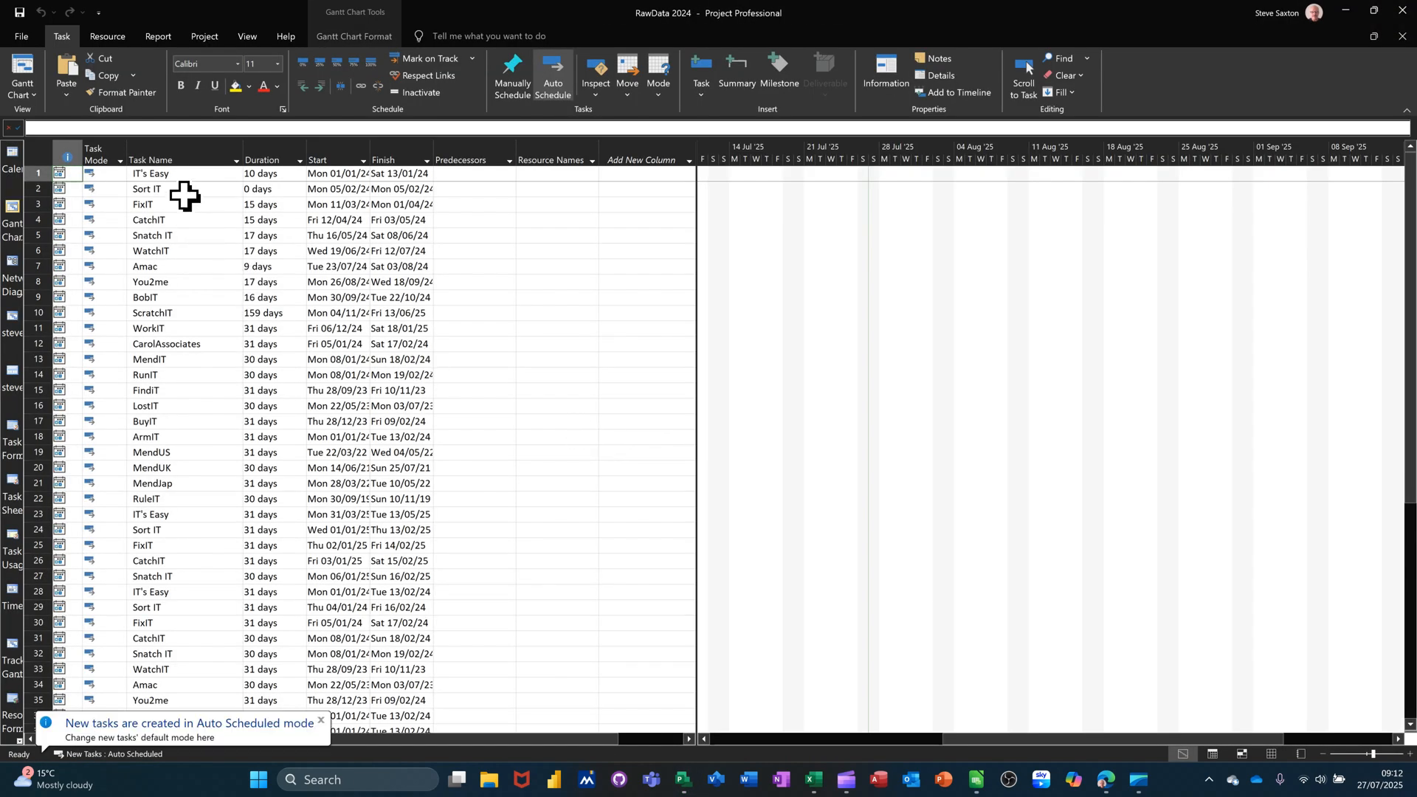
Review the imported task list and the Gantt bars around the BobIT task, with the timescale shown in quarters and months
click(225, 237)
scroll(284, 253, down, 9)
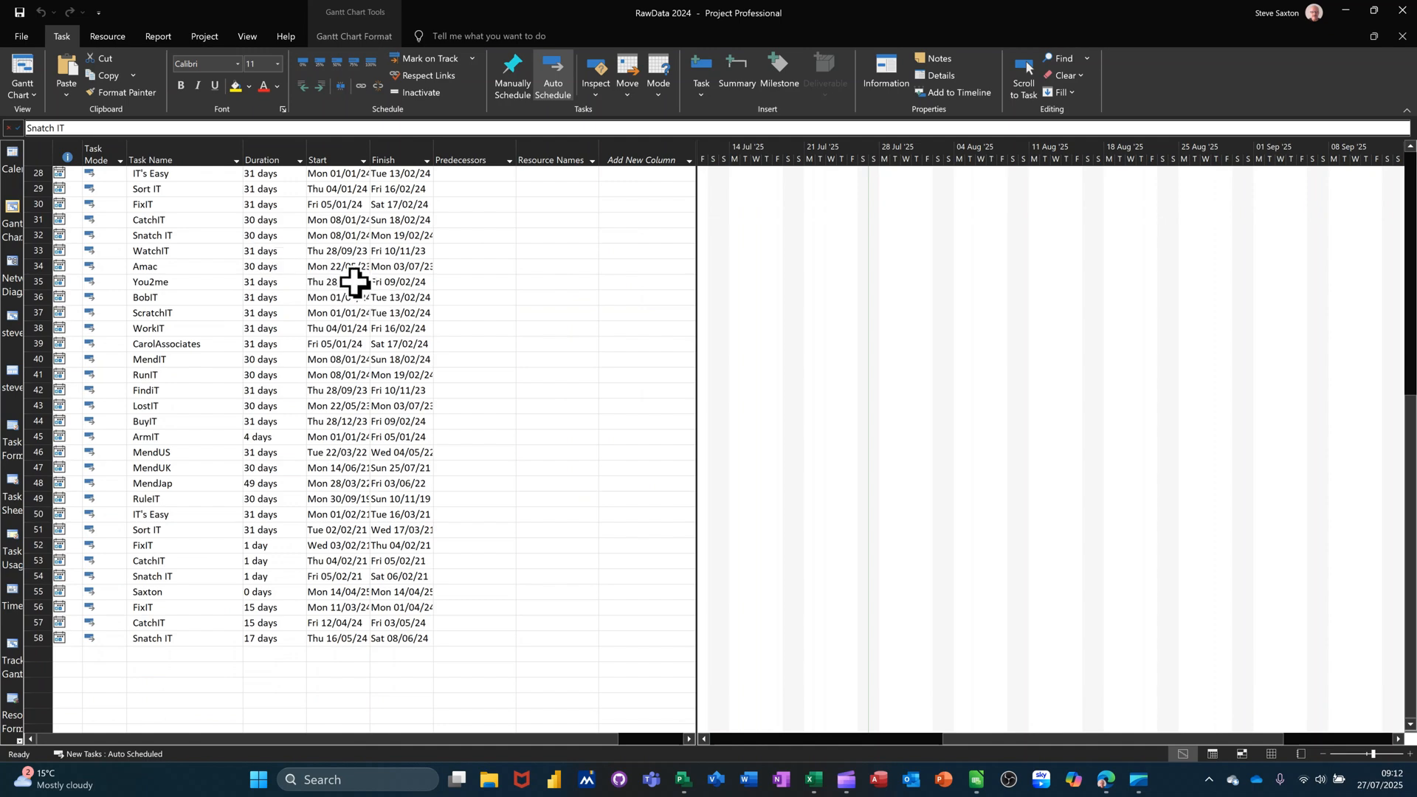
scroll(214, 304, up, 8)
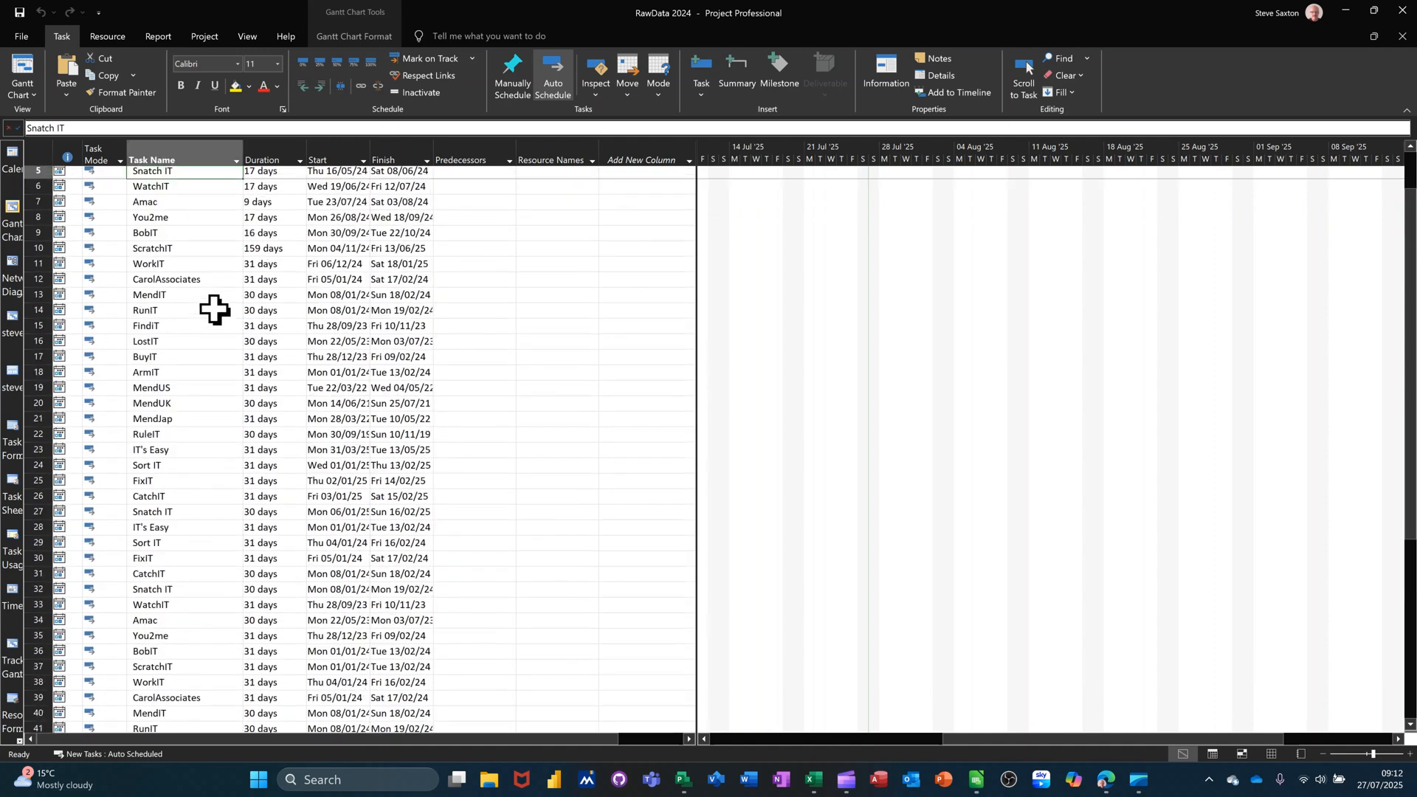
scroll(214, 304, up, 2)
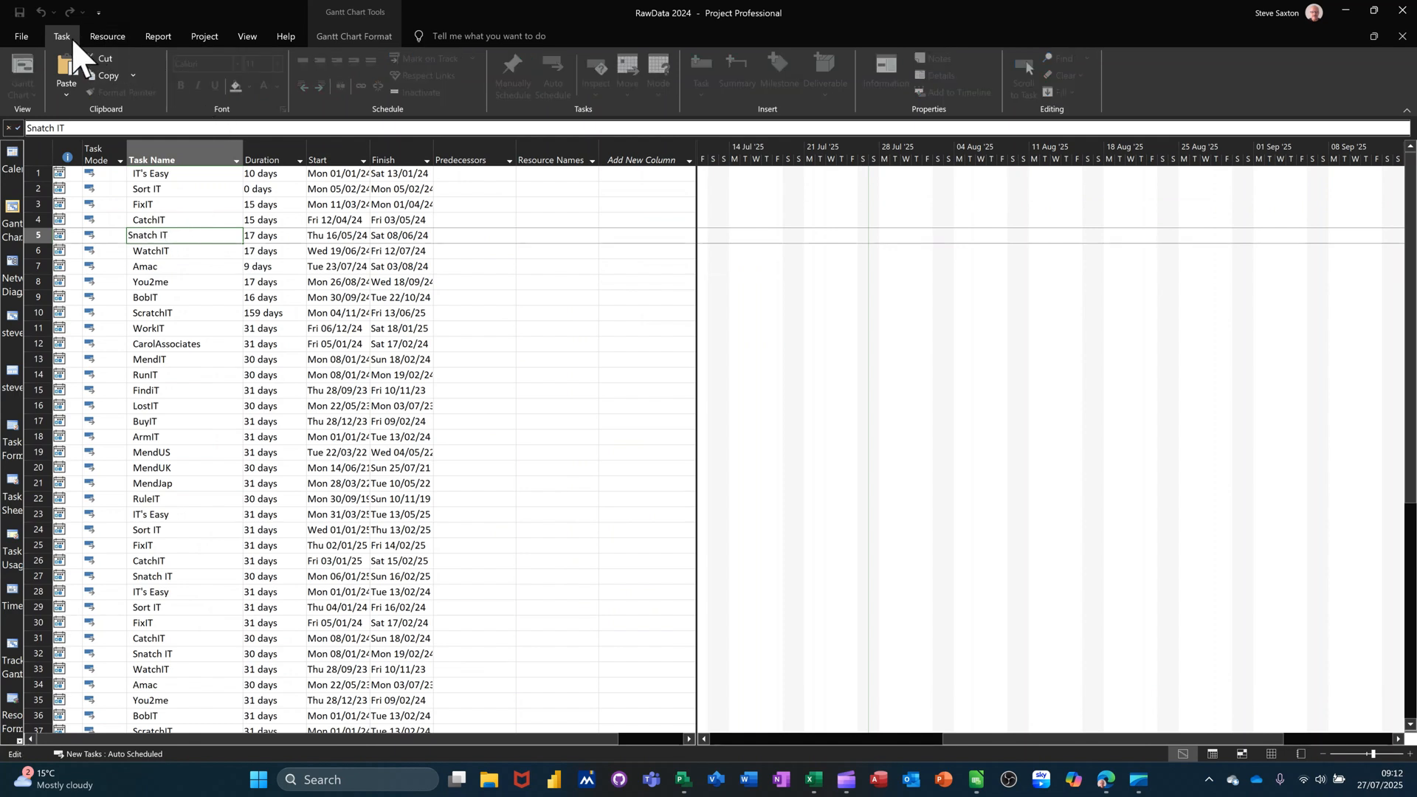
click(220, 292)
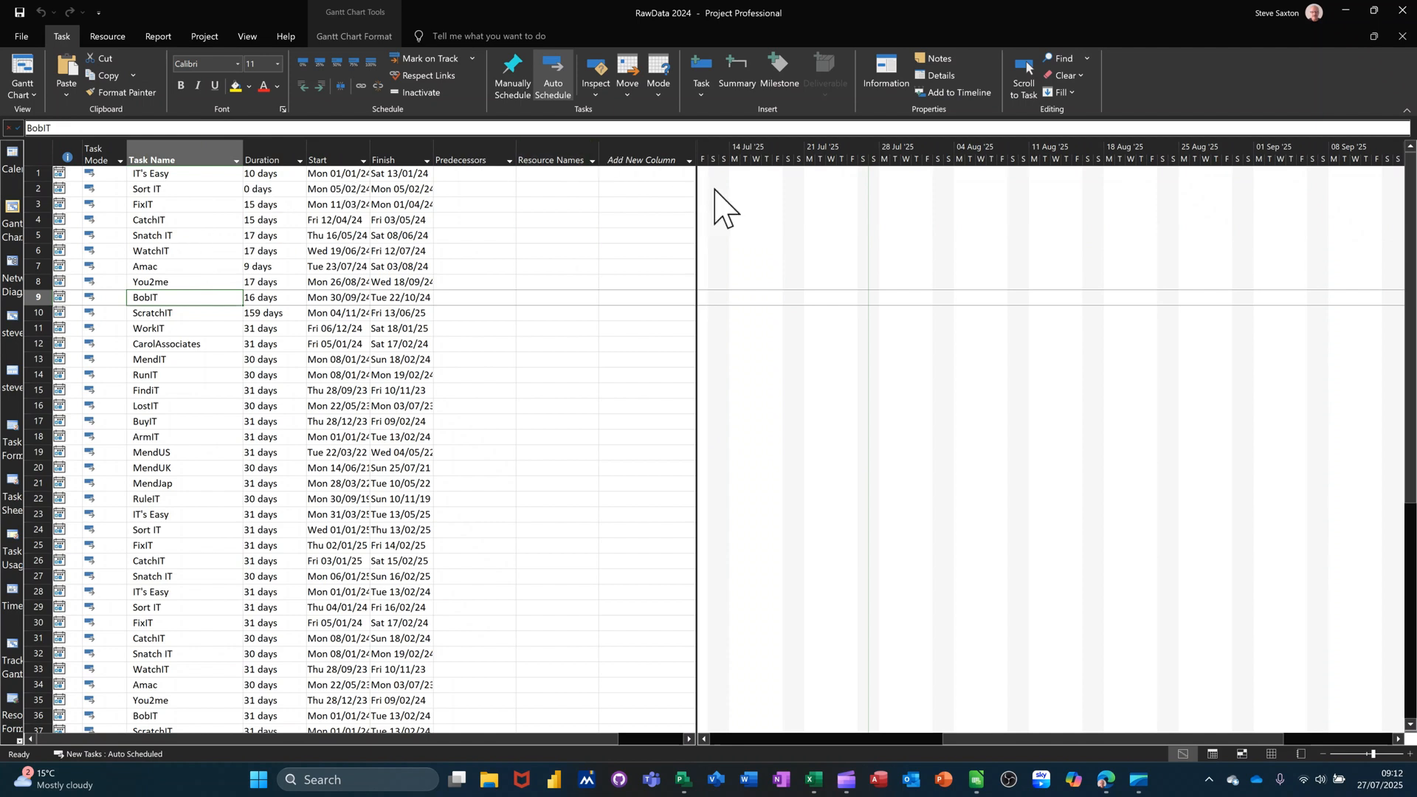
click(1027, 65)
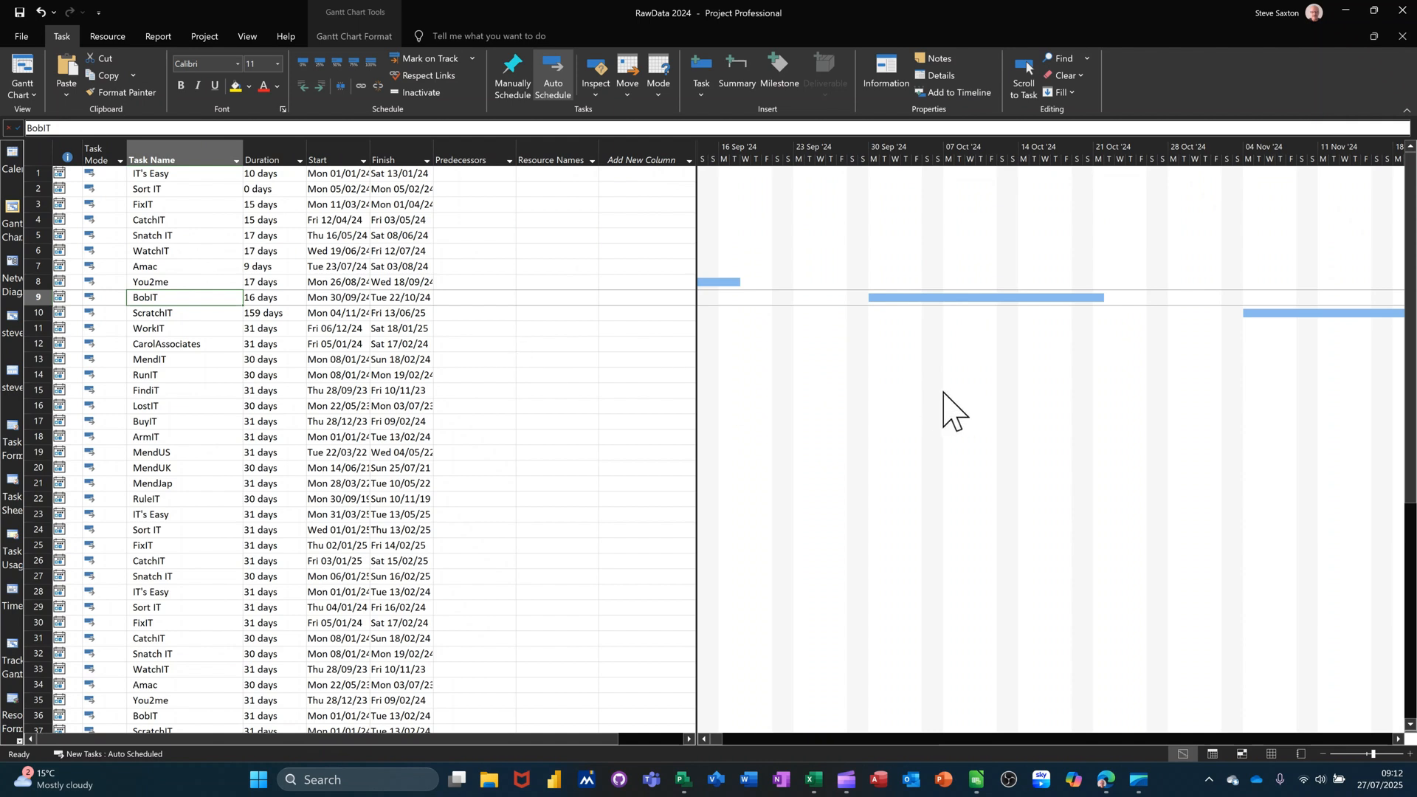
scroll(945, 394, down, 2)
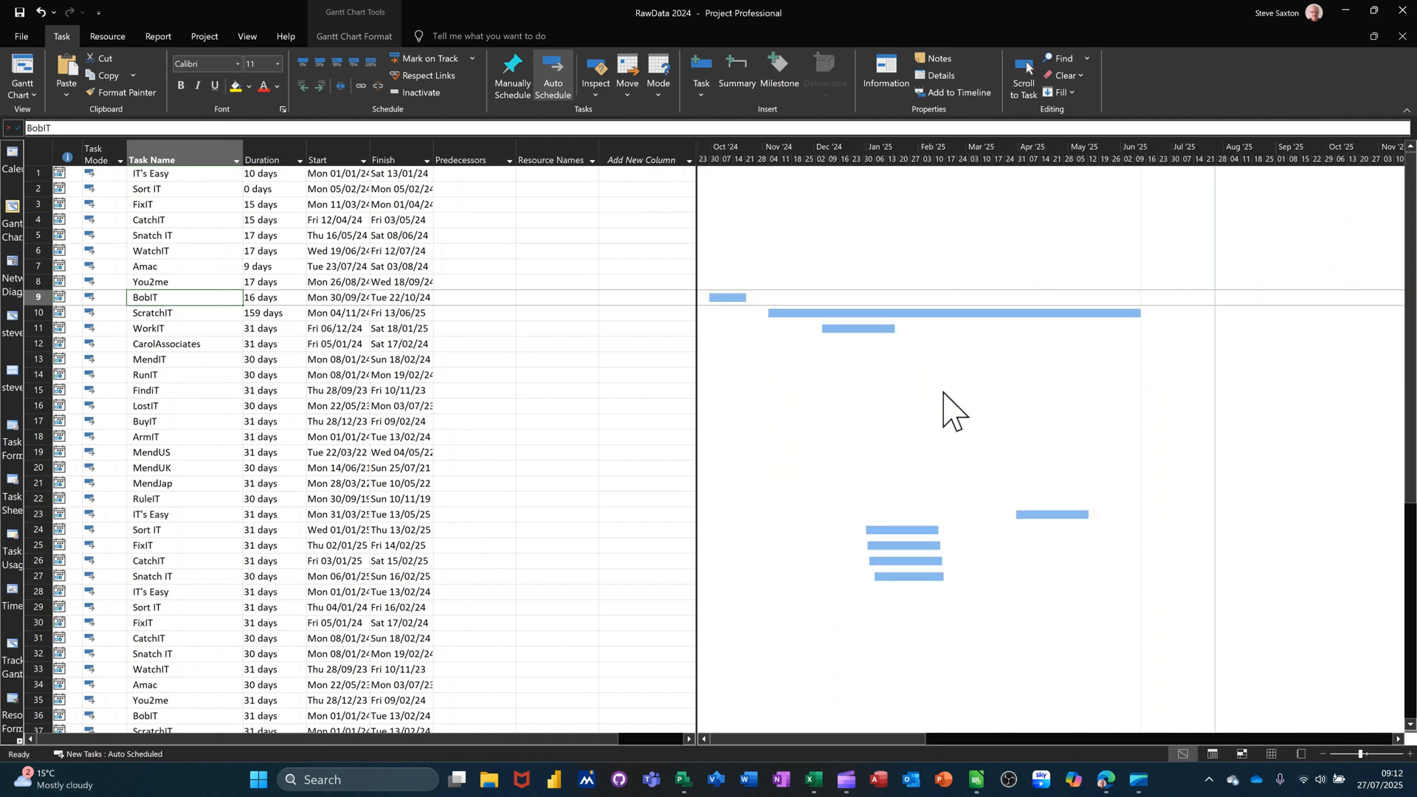
scroll(945, 395, down, 1)
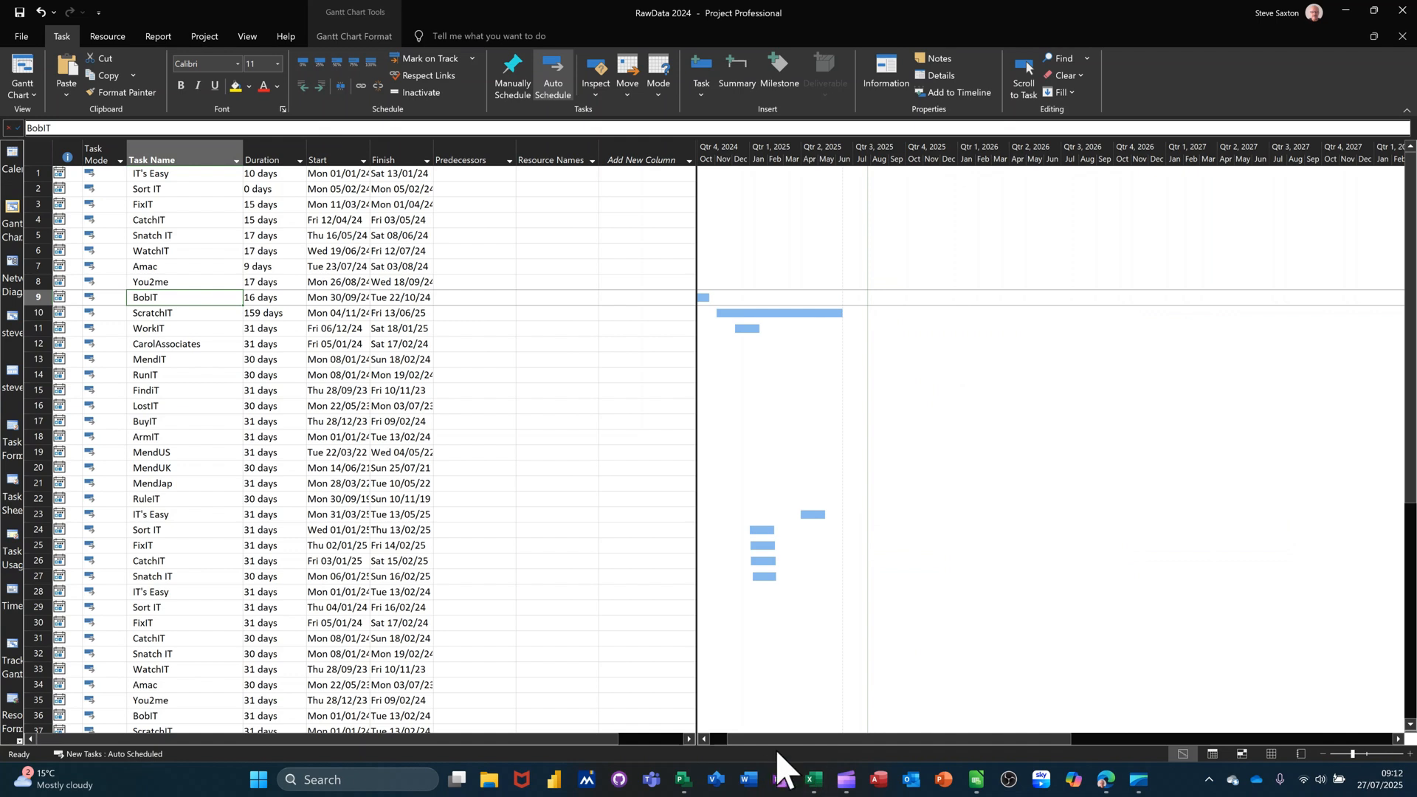
drag(790, 740, 767, 740)
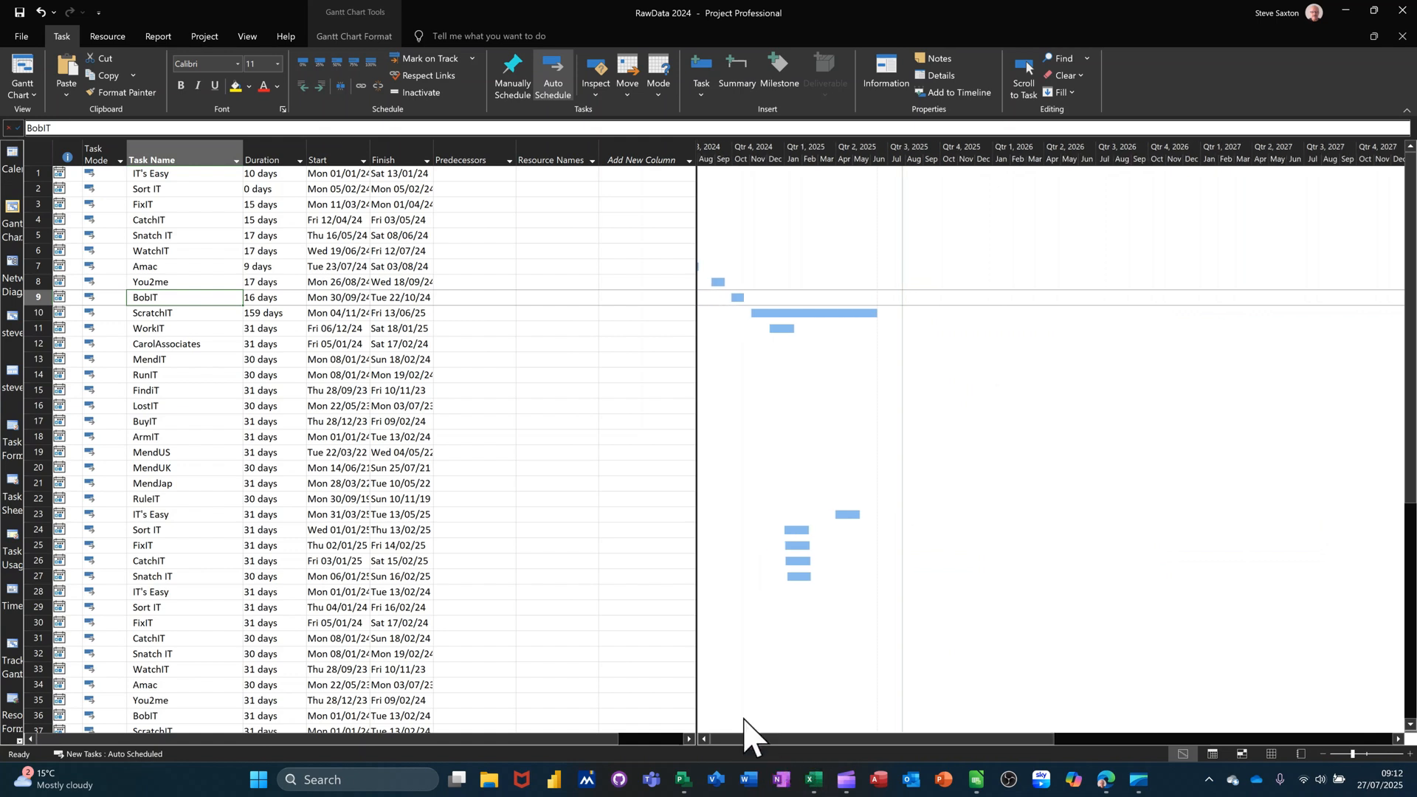